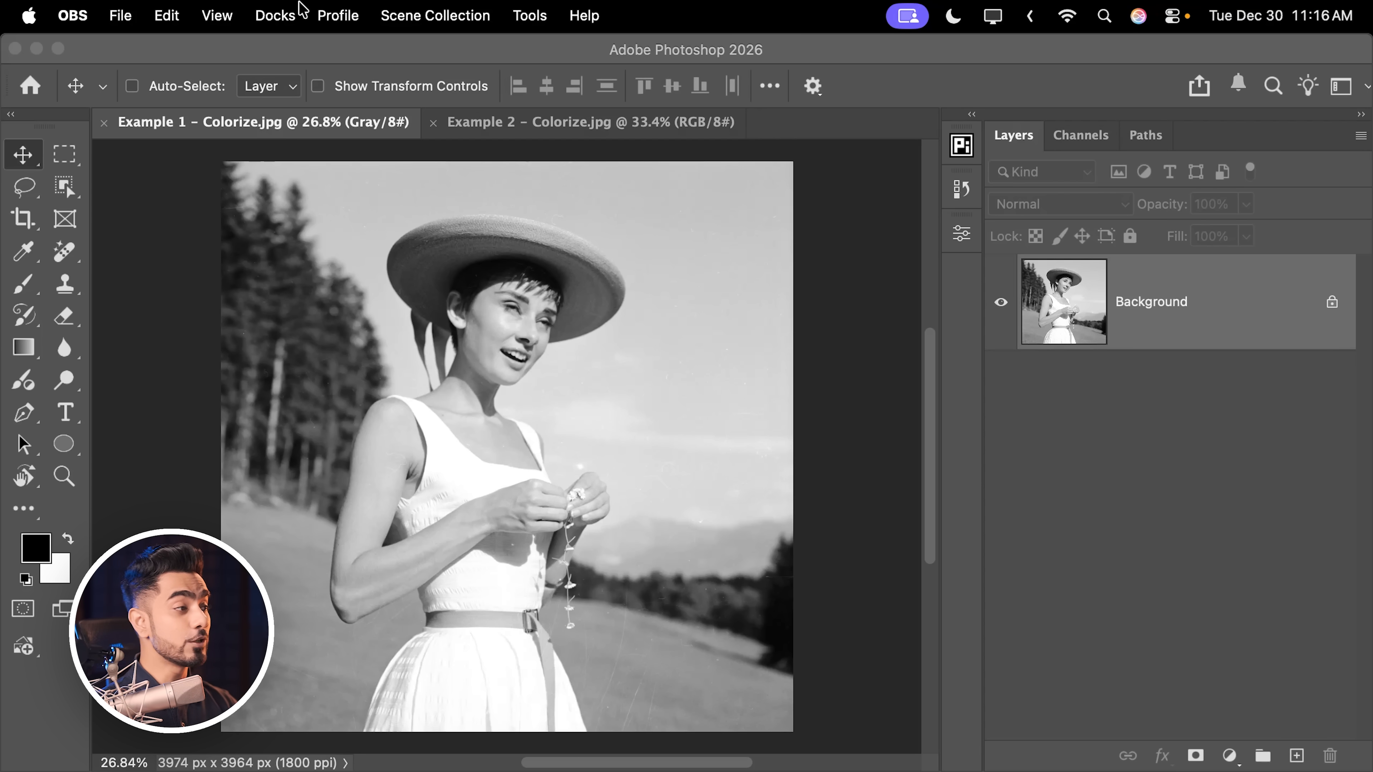
Convert the Example 1 photo from grayscale to RGB Color mode.
click(295, 54)
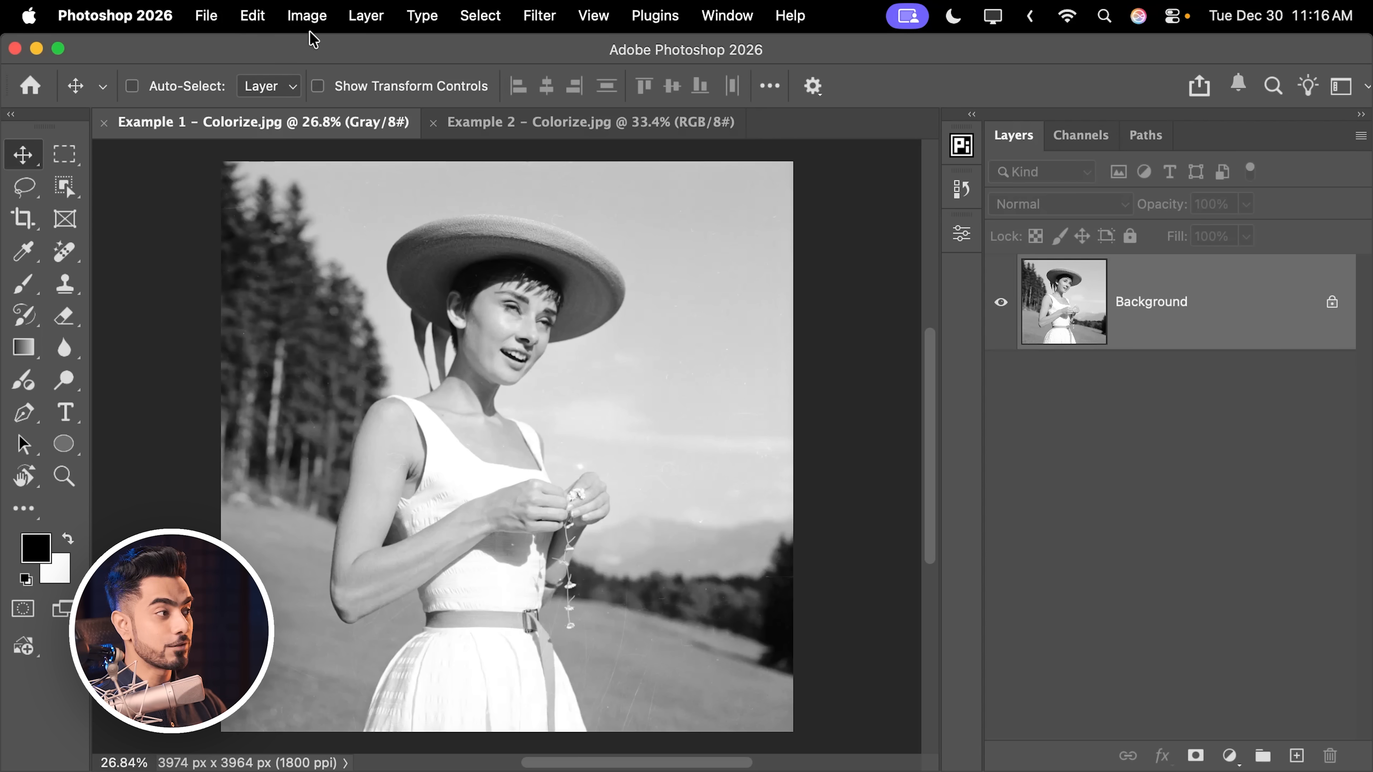
click(306, 15)
mouse_move(385, 59)
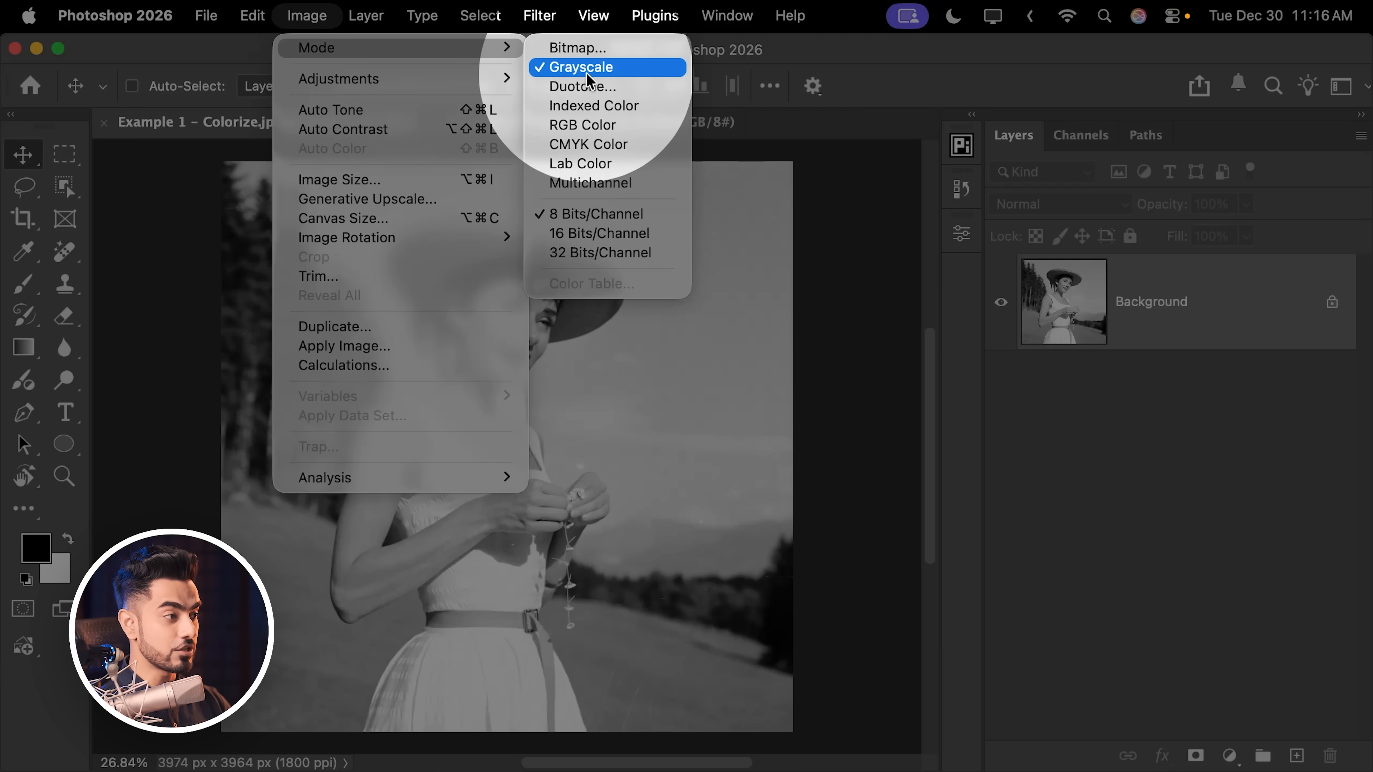
click(586, 127)
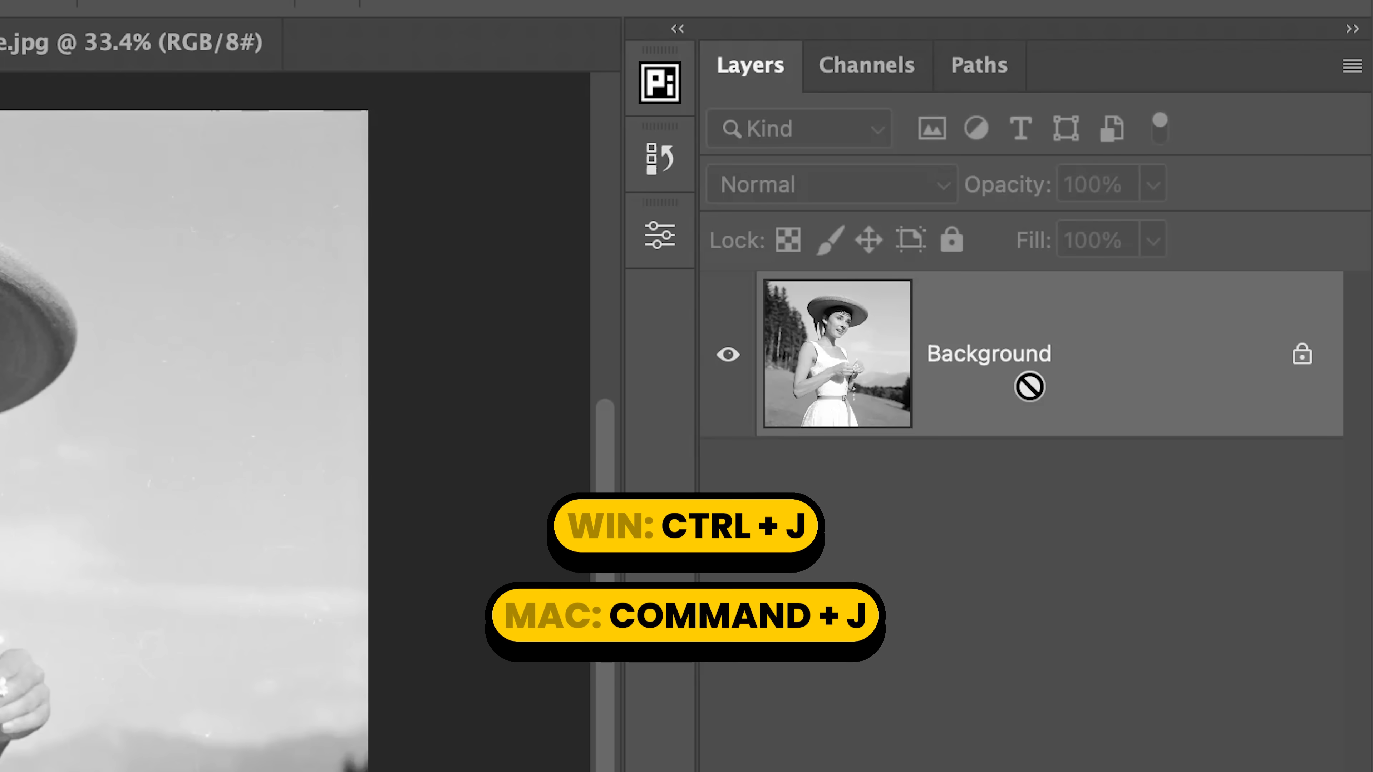
Duplicate the Background layer and convert the copy for smart filters.
key(super+j)
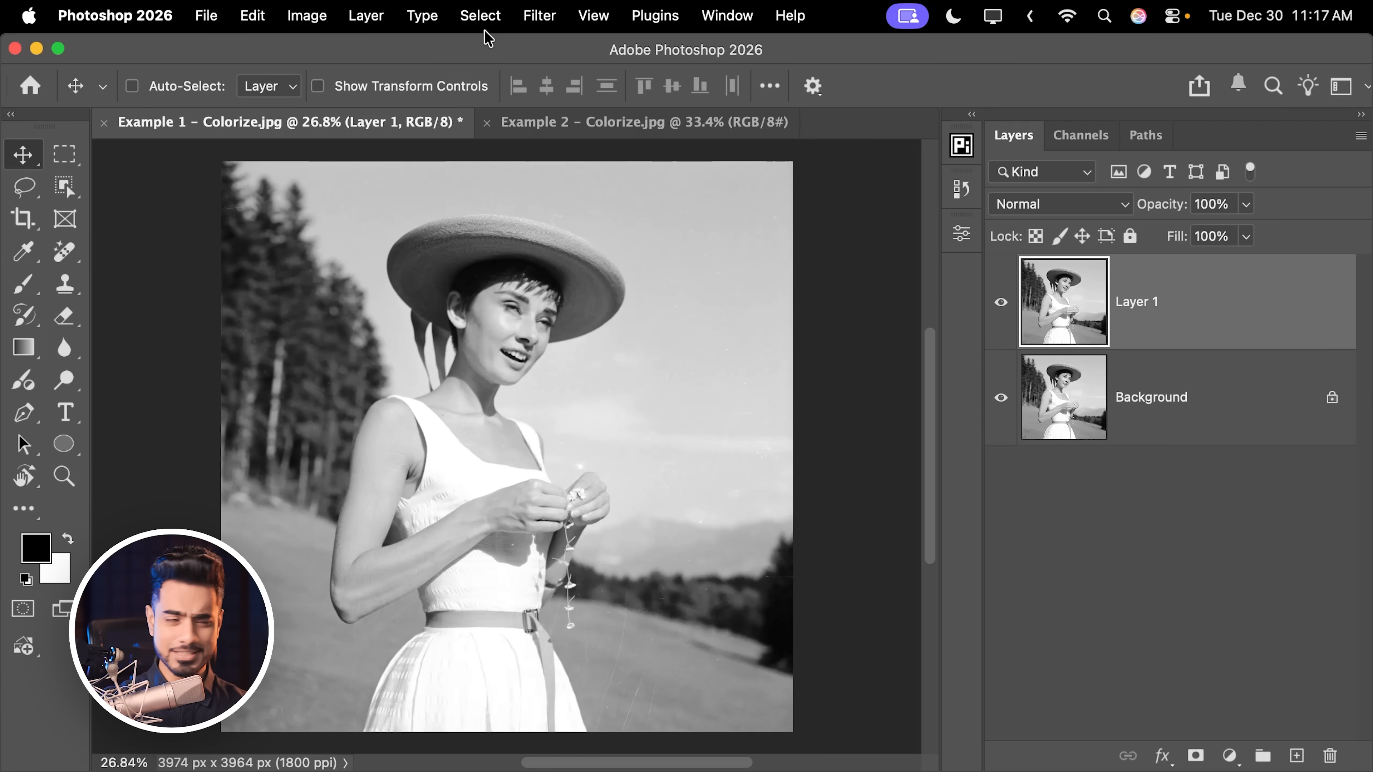
click(537, 15)
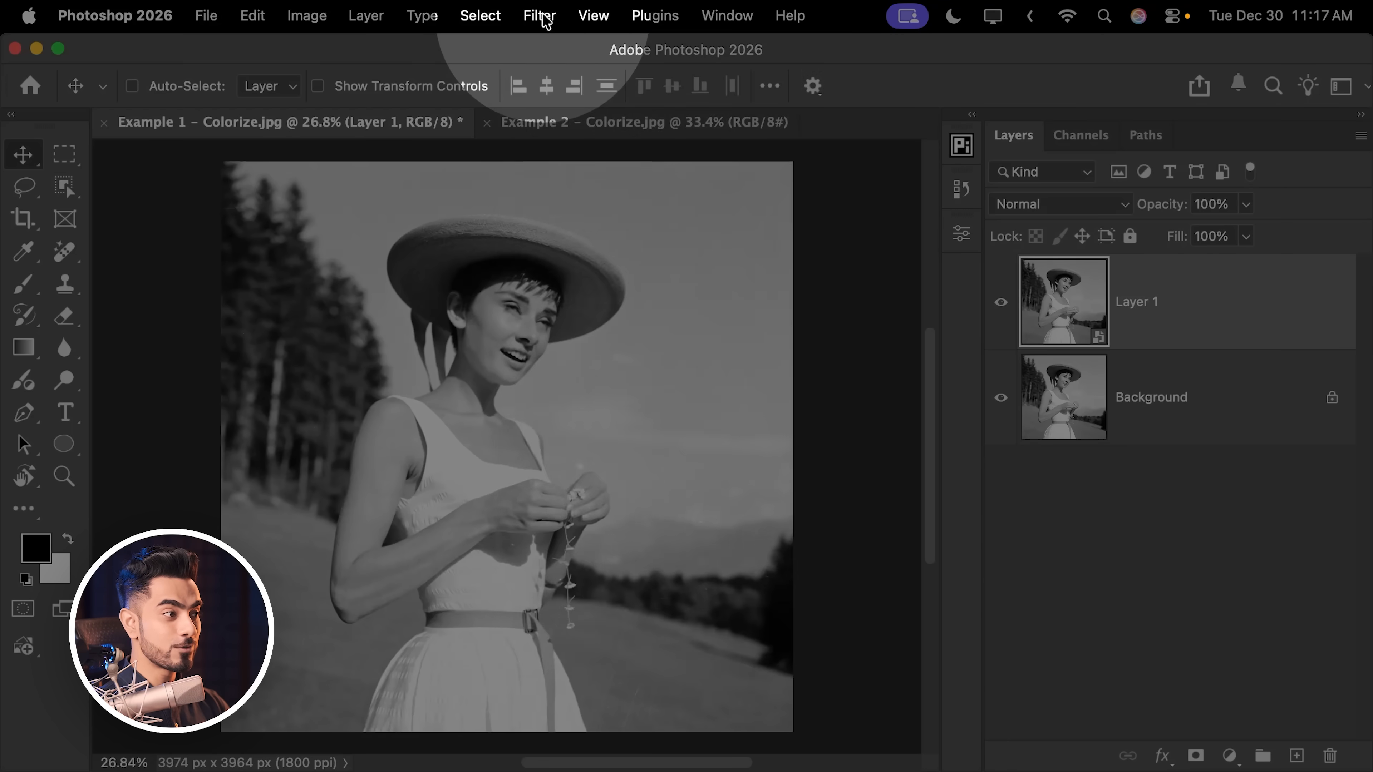
Open Neural Filters for the duplicated layer and enable the Colorize filter with automatic coloring.
click(541, 16)
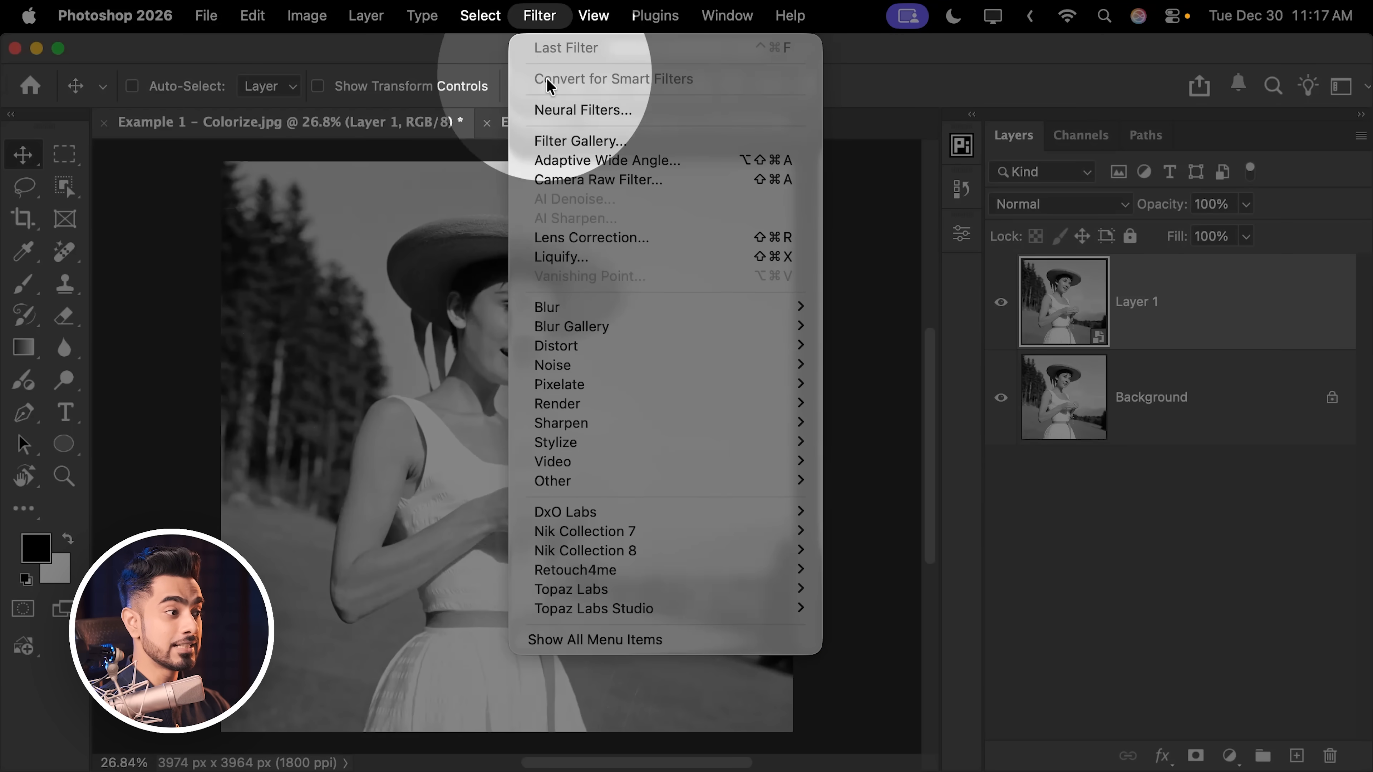
click(578, 110)
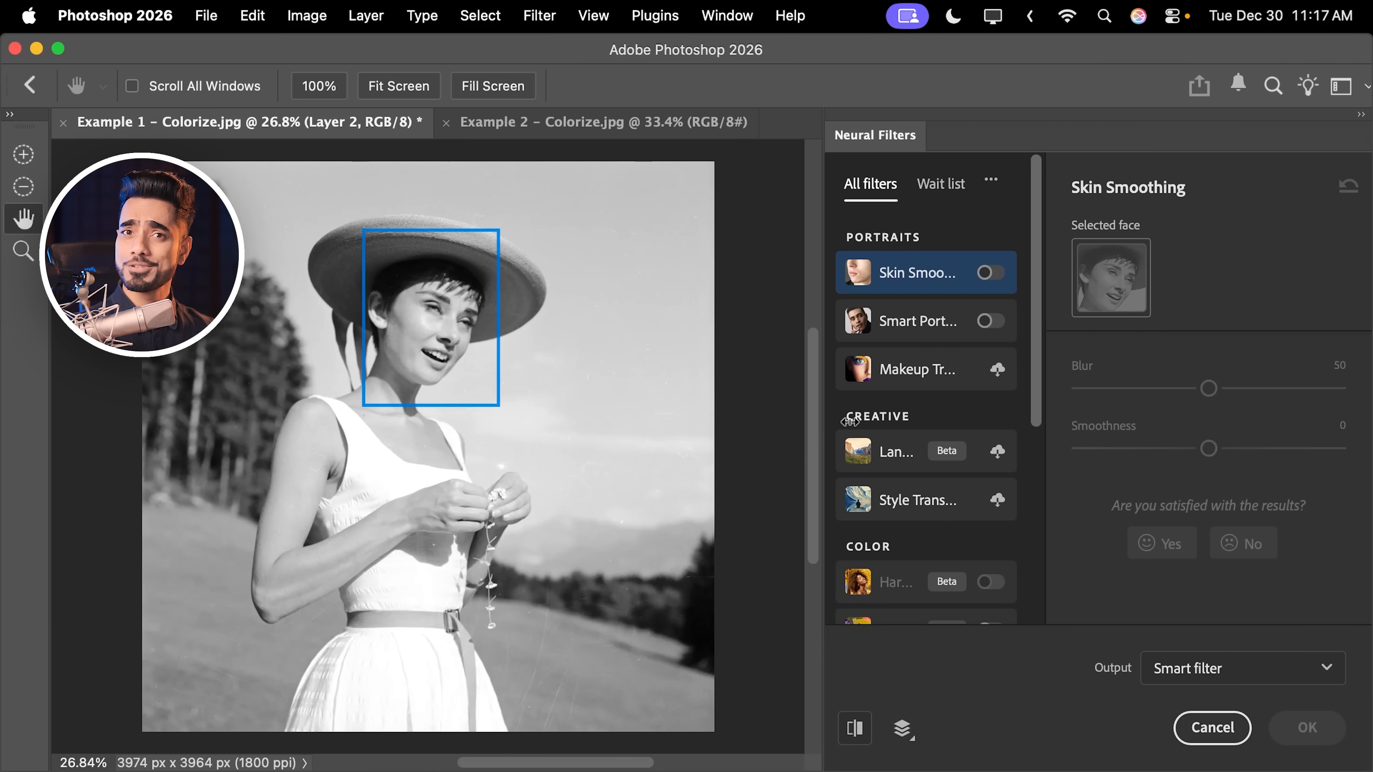
drag(1032, 379, 1034, 512)
click(991, 454)
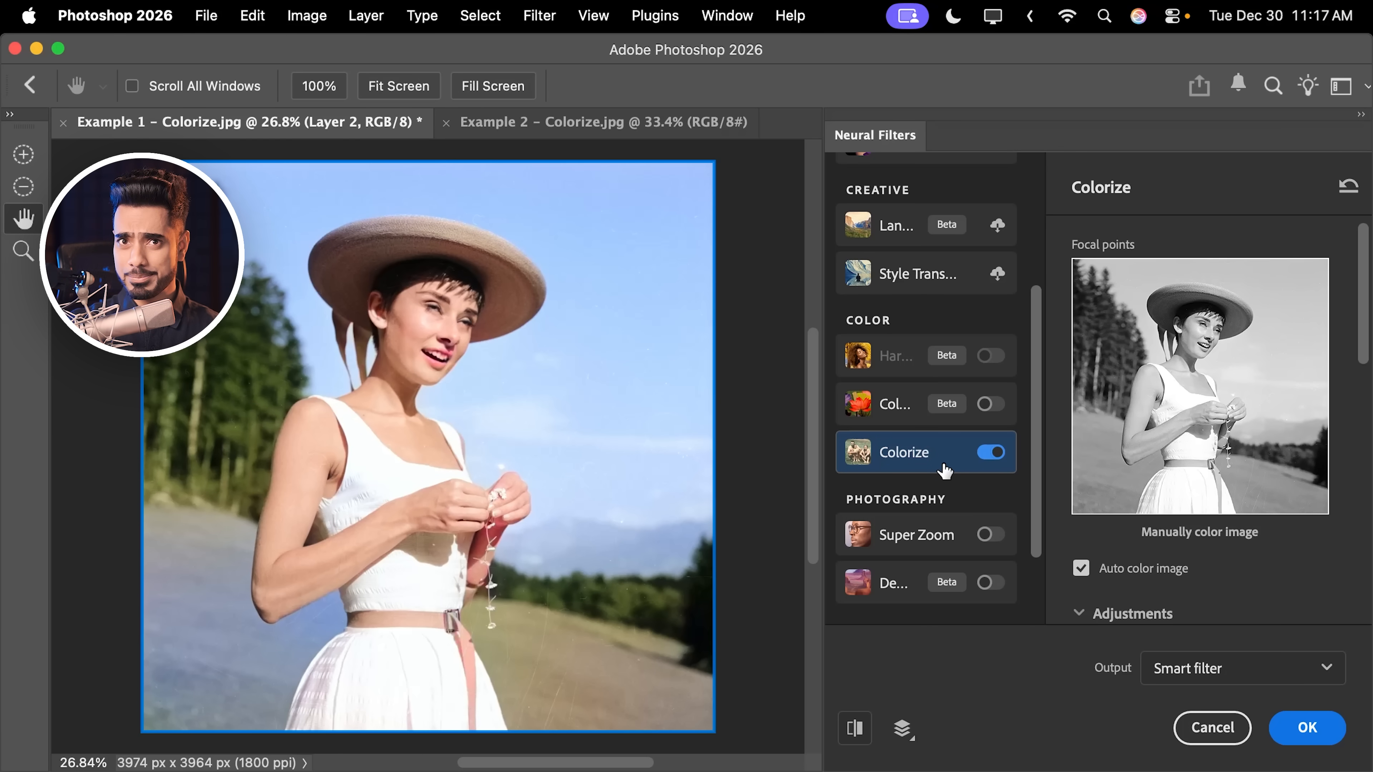
mouse_move(945, 470)
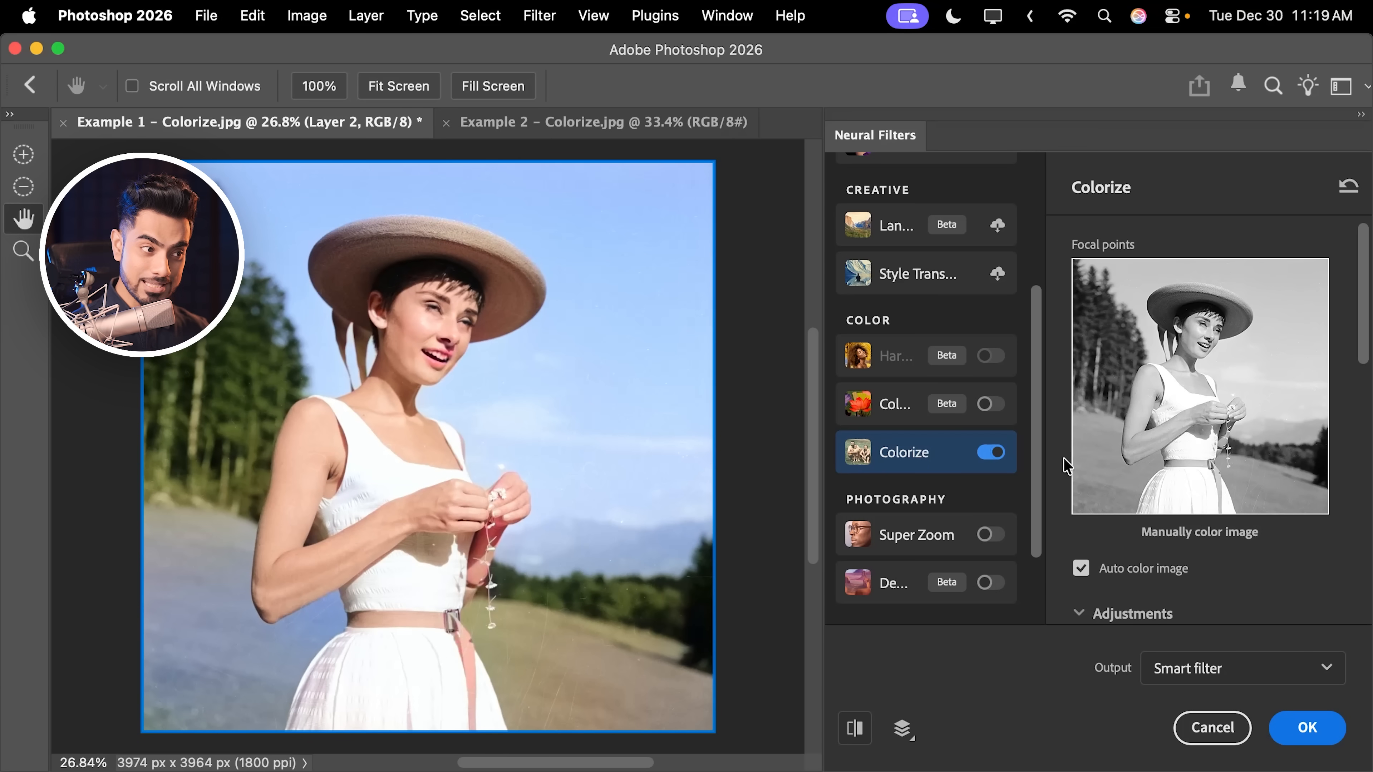
Add a Colorize focal point on the lower meadow beside the skirt with the green color 526339.
click(1104, 467)
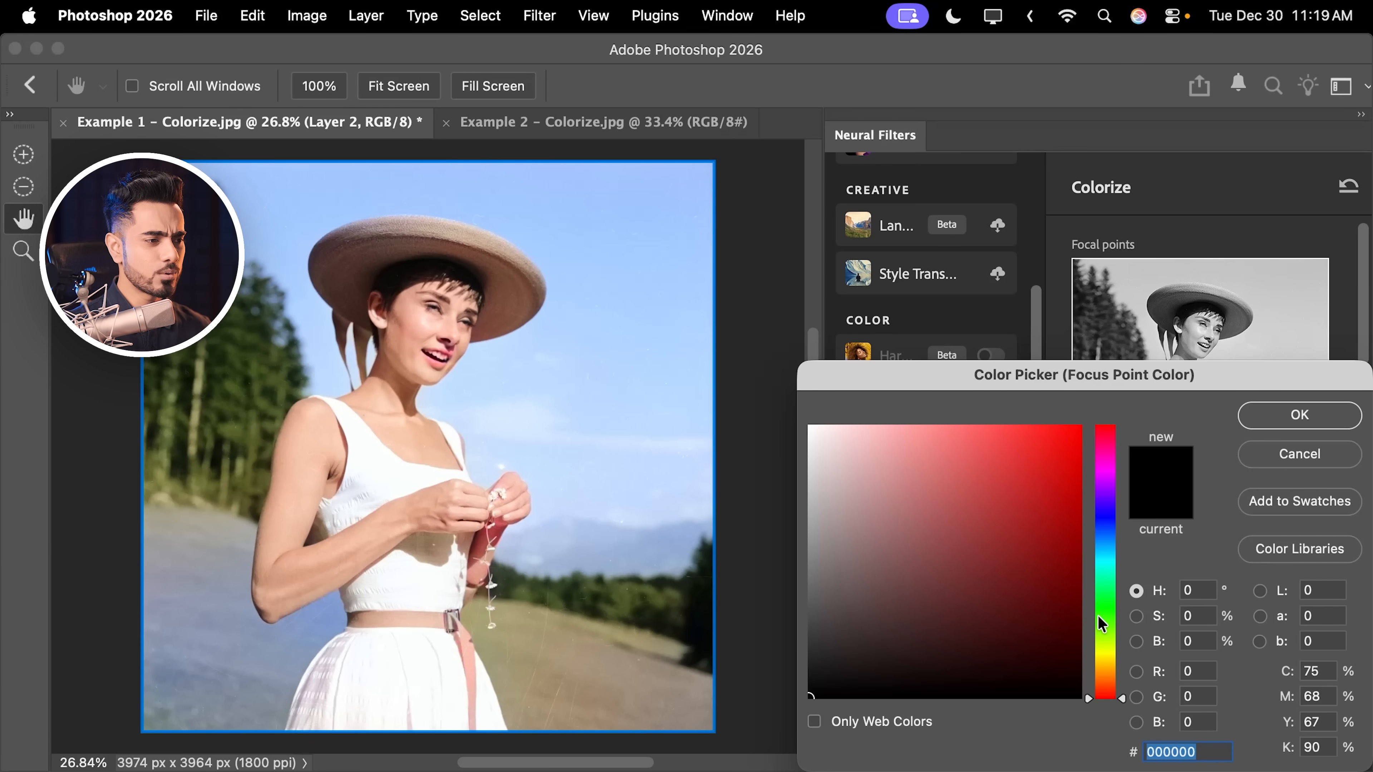
drag(1106, 604, 1107, 634)
drag(967, 599, 925, 592)
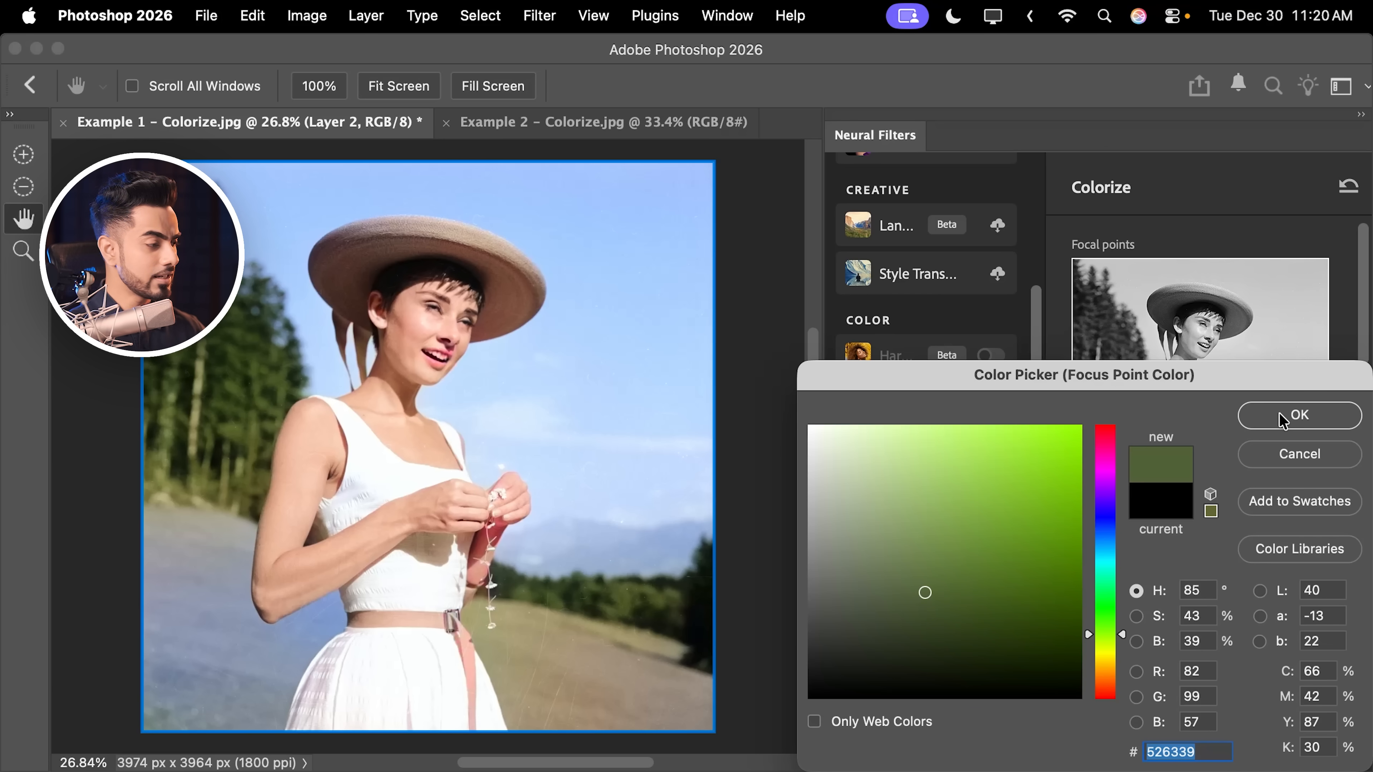
click(1299, 415)
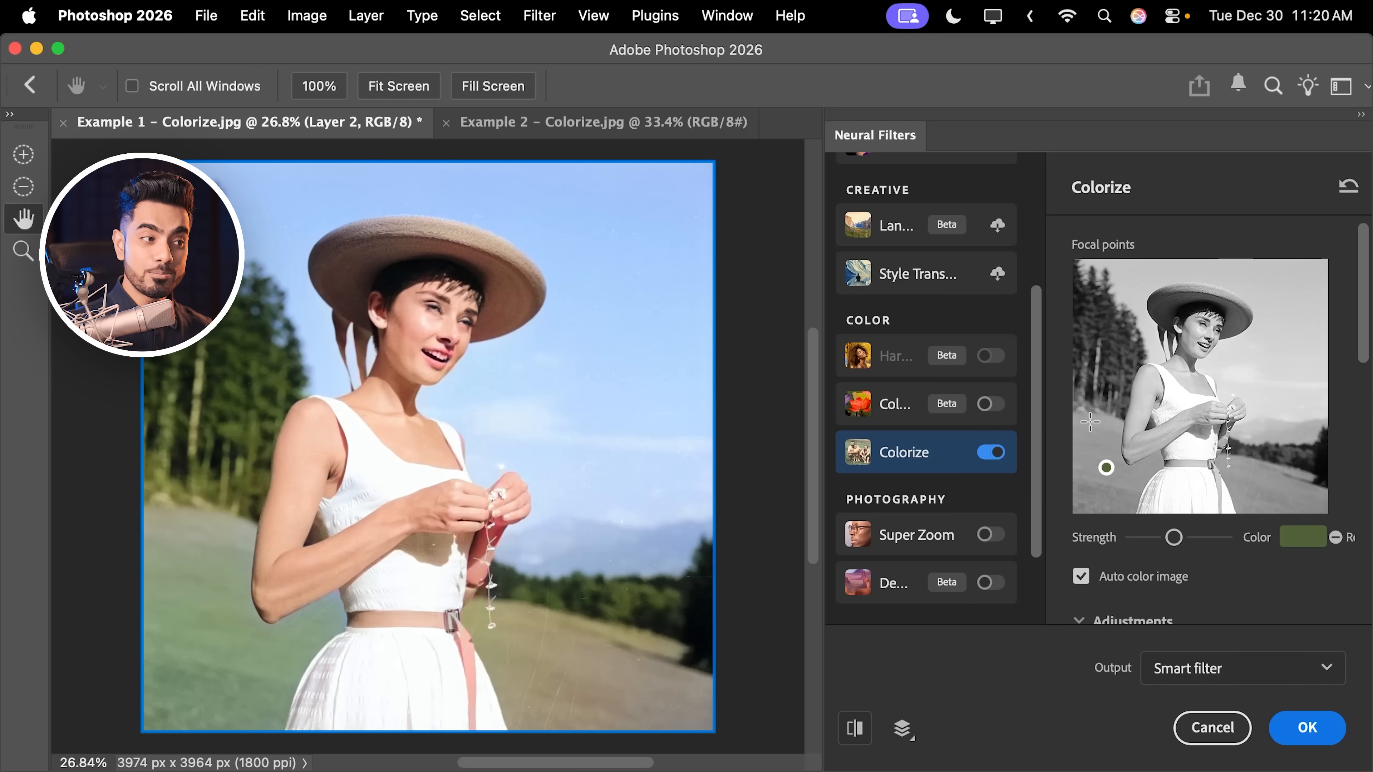
Add a second focal point higher on the meadow beside the woman's arm and shift its color to a yellower olive green.
click(1092, 422)
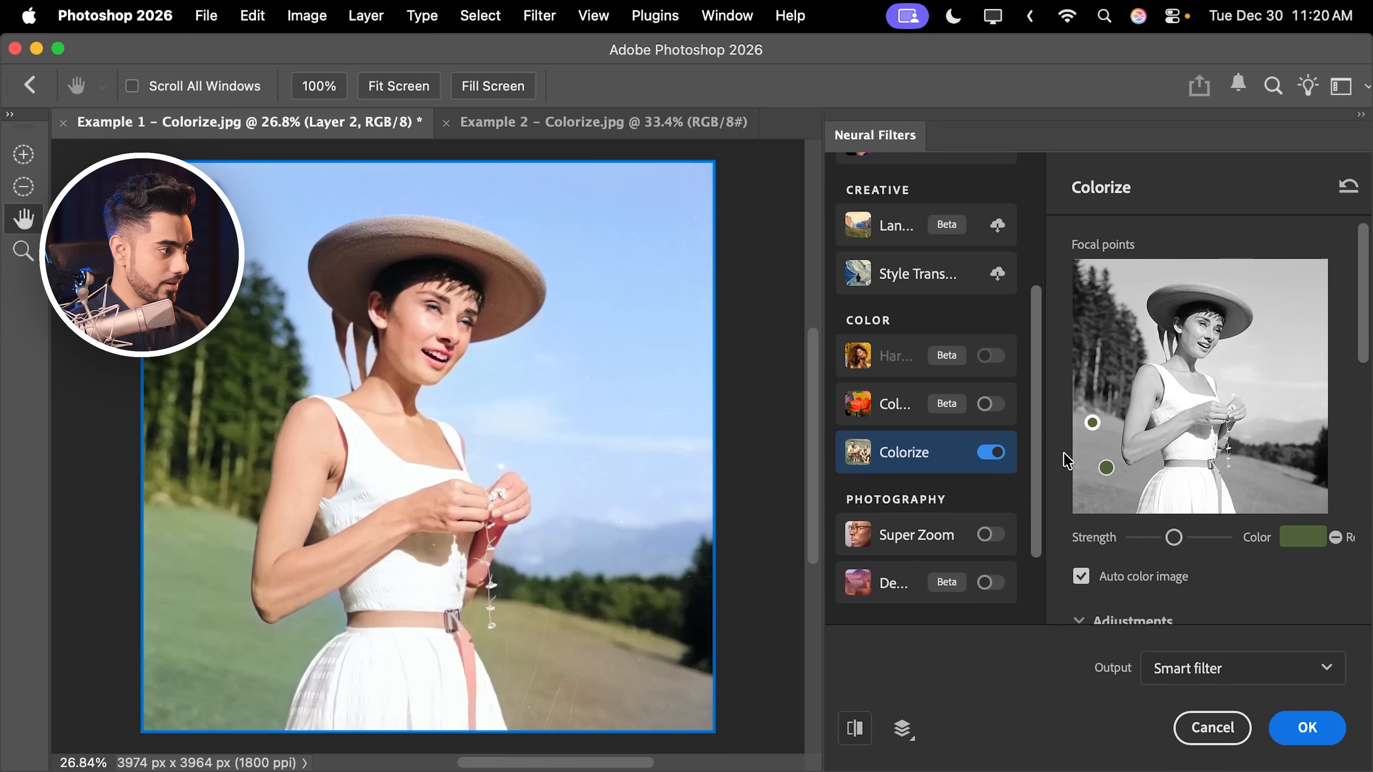
click(1303, 536)
drag(1105, 636, 1120, 647)
click(1299, 415)
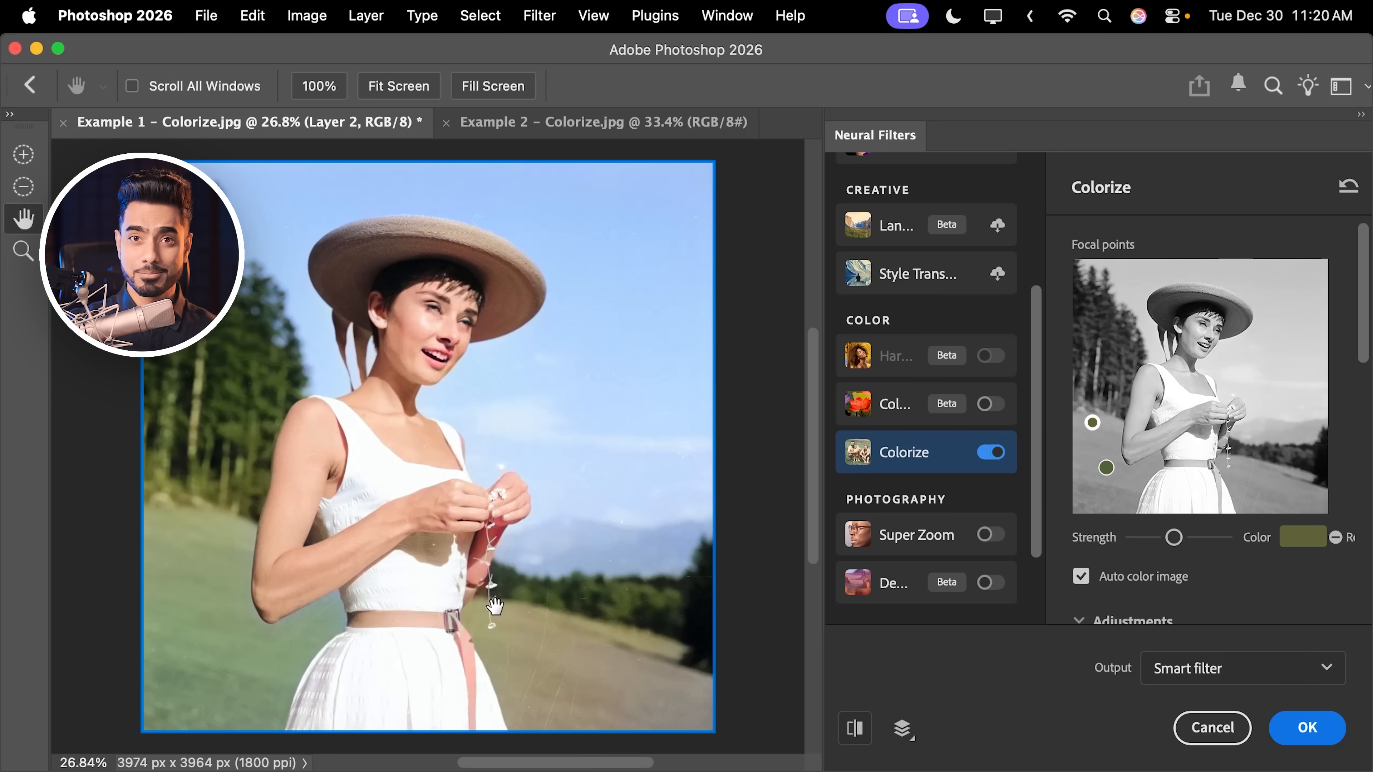
Review the remaining Colorize adjustments and apply the filter with Smart filter output.
scroll(1224, 278, down, 10)
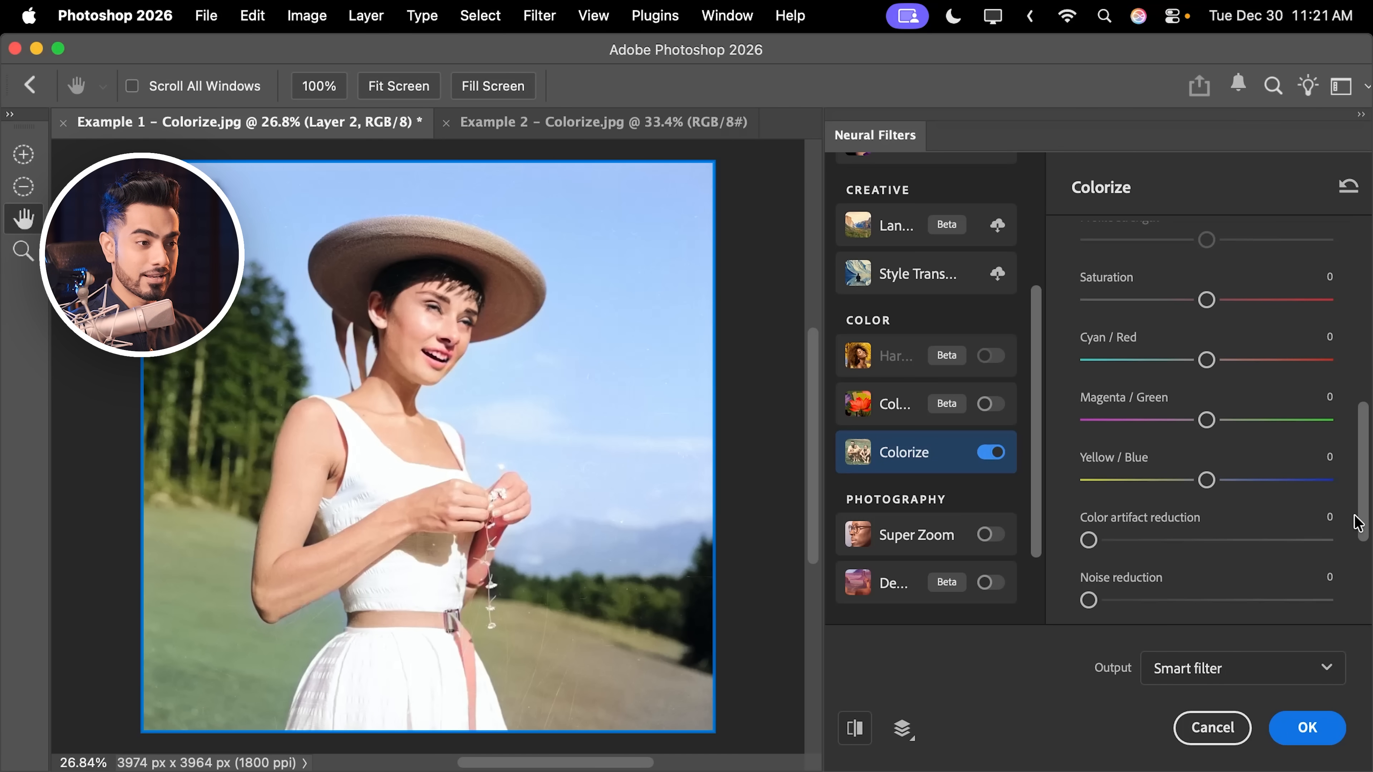
drag(1358, 528, 1344, 605)
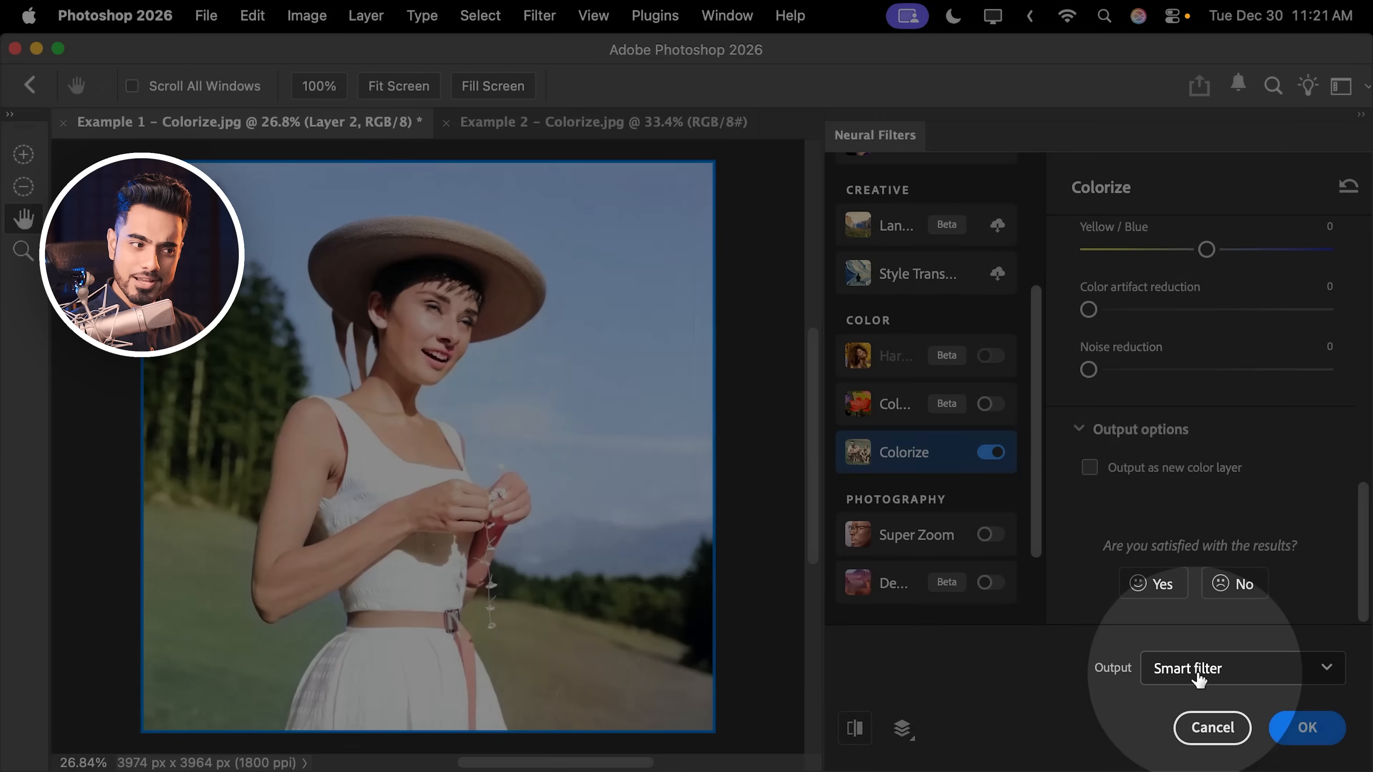
click(1307, 728)
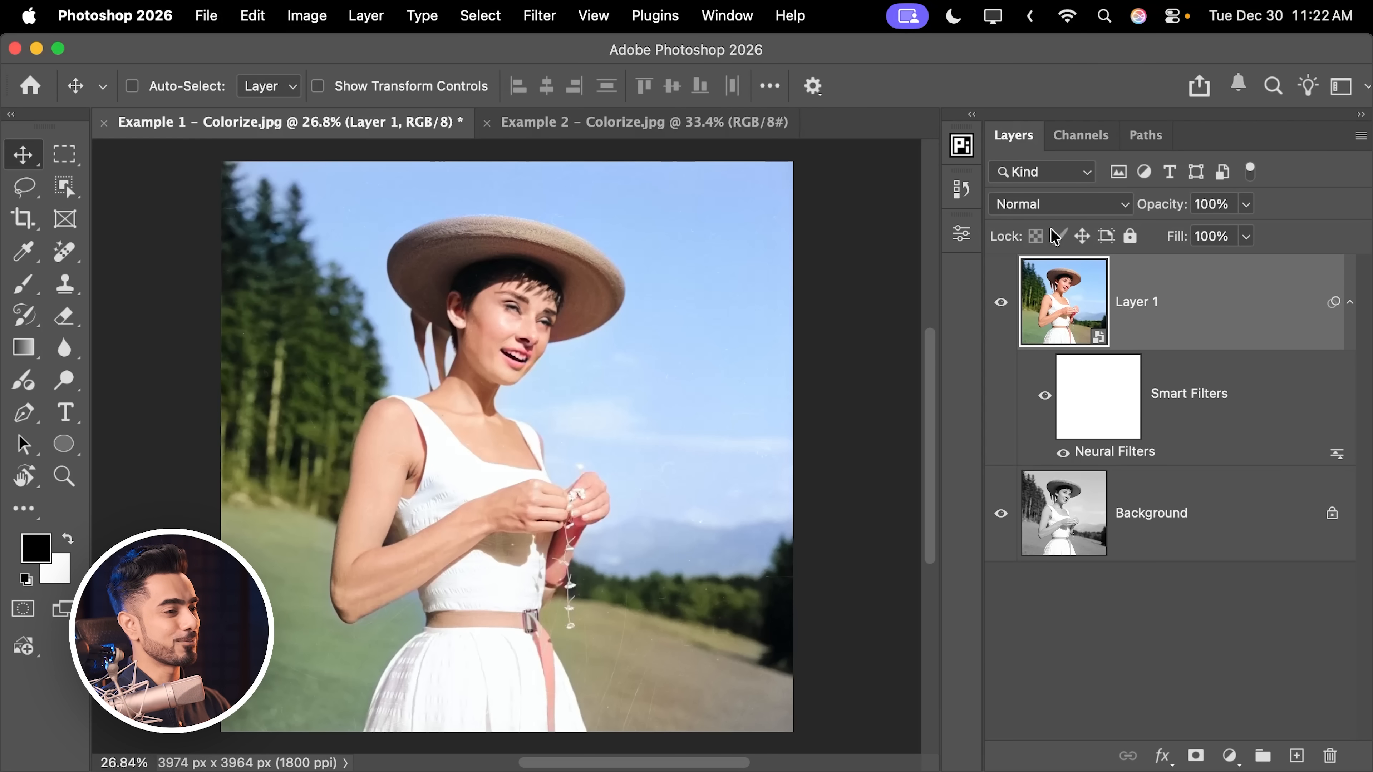
Rename the colorized layer as Base Color.
double_click(1147, 308)
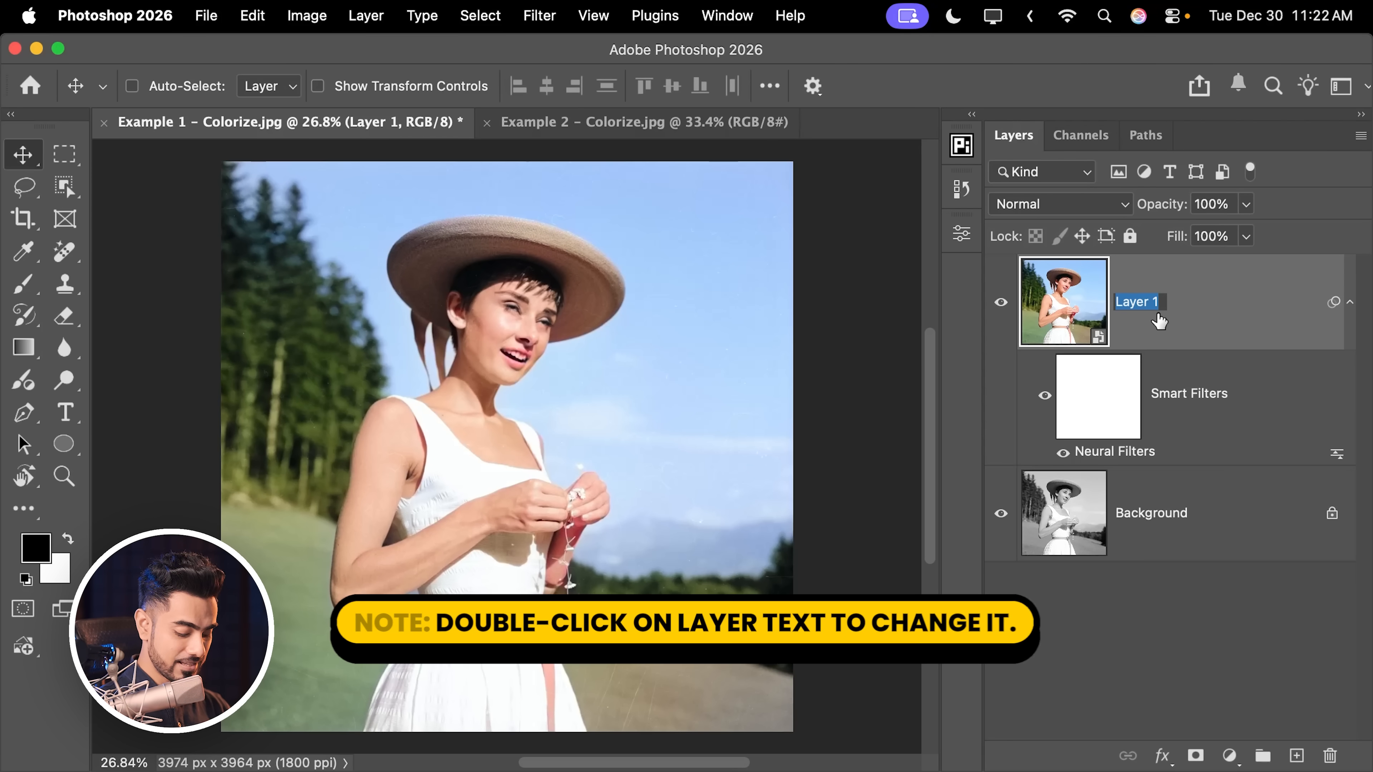
text(Base Color)
key(Return)
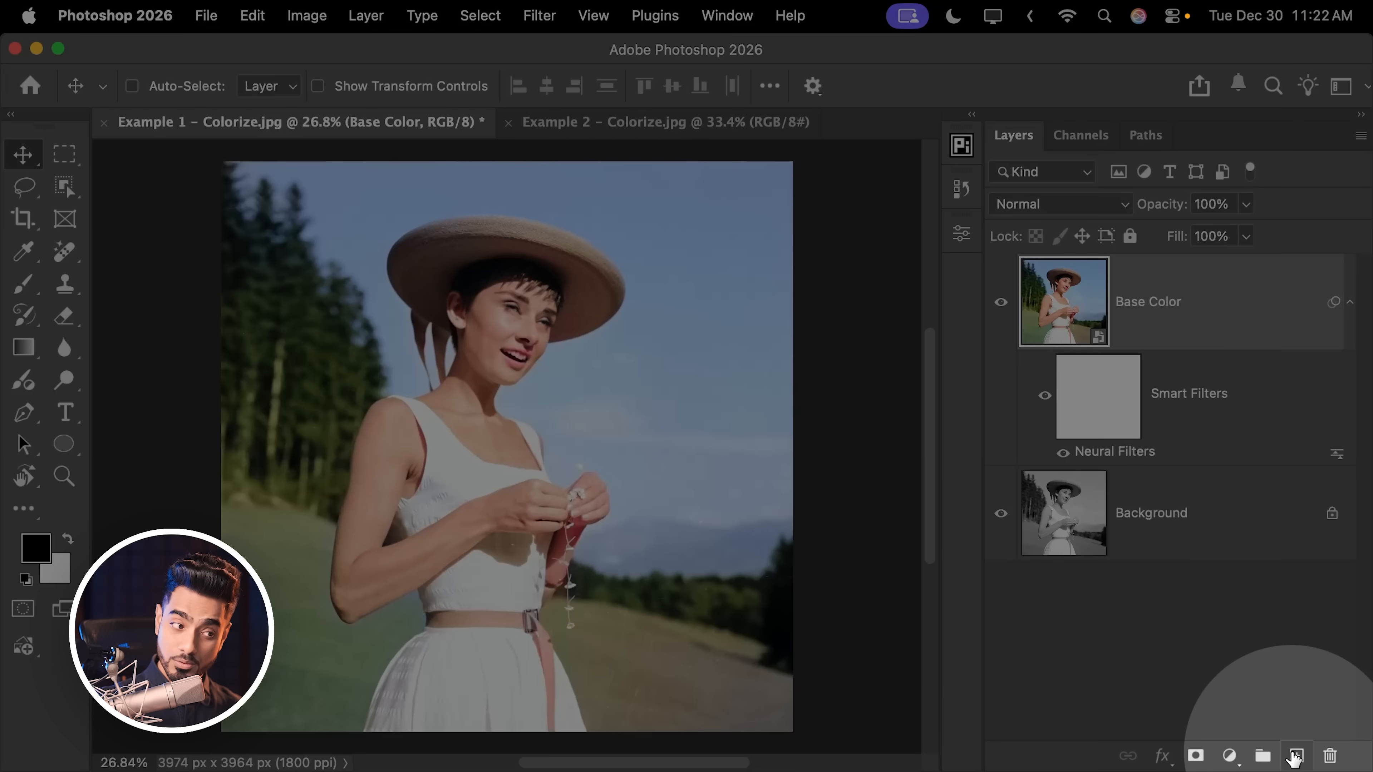
Add a new layer above Base Color with the Color blend mode and name it Color Correction.
click(1296, 756)
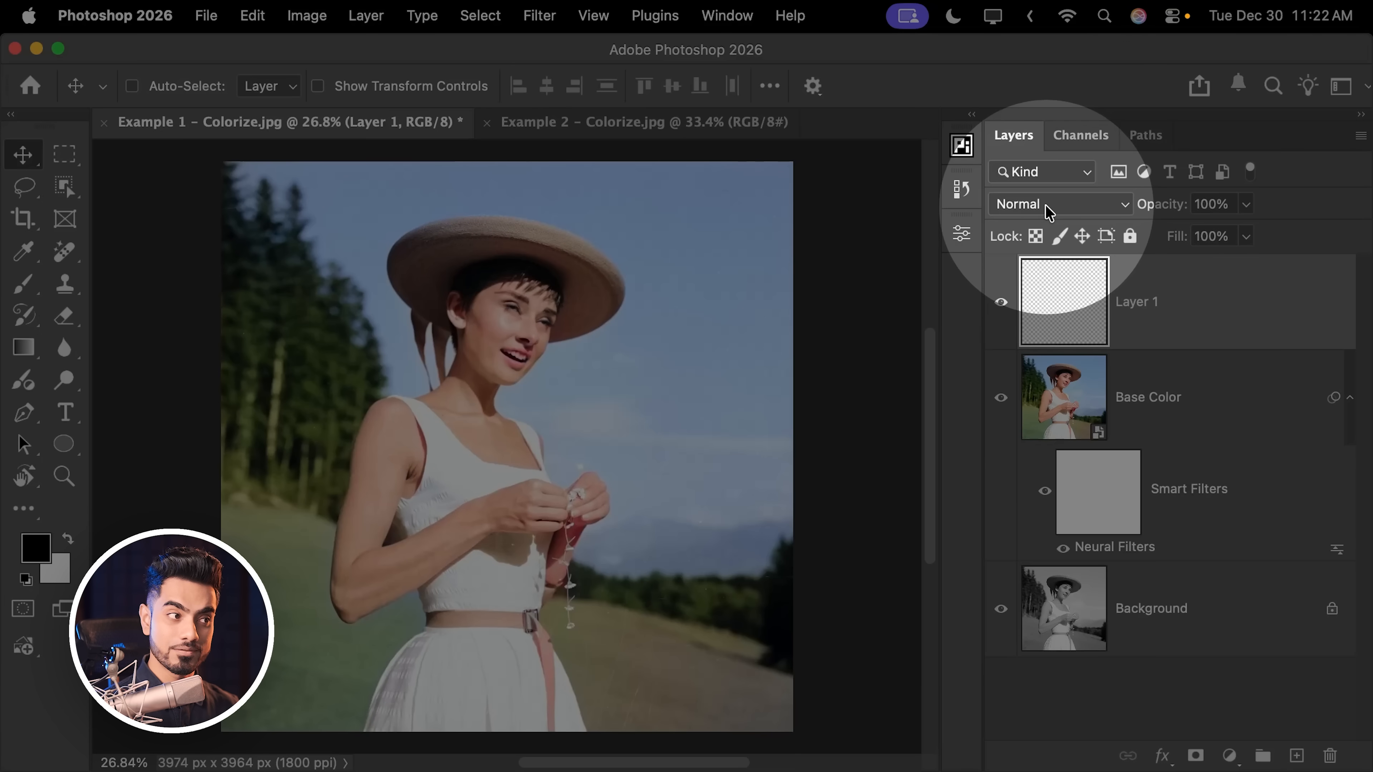
click(1046, 205)
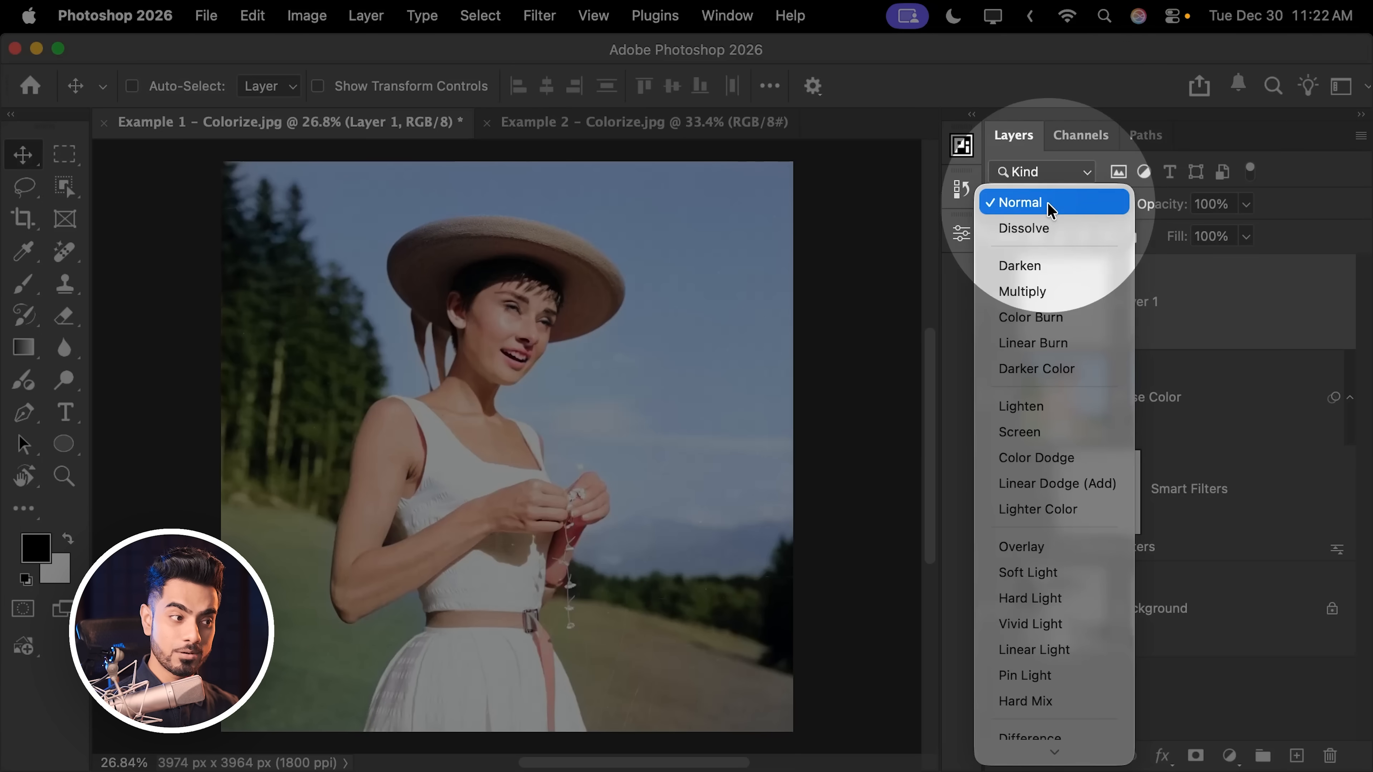
click(1022, 728)
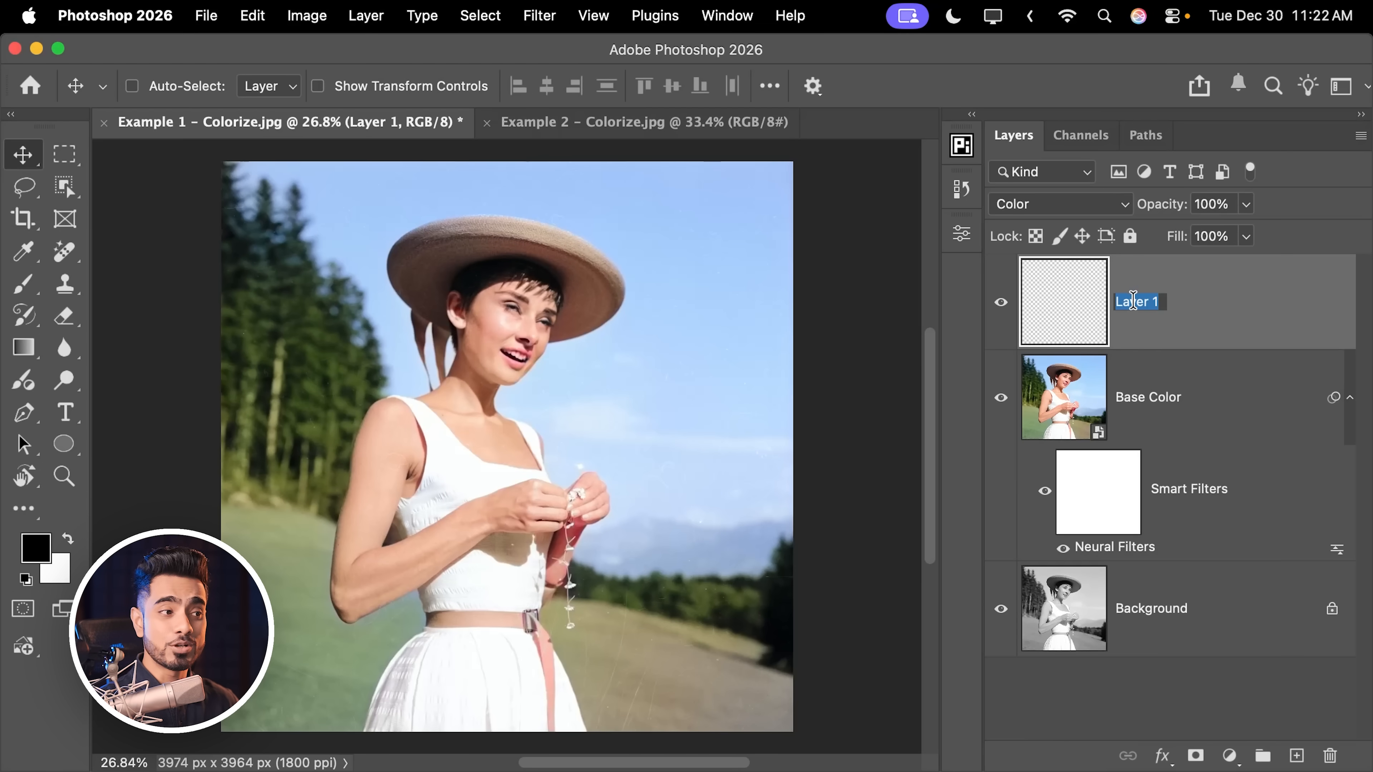
text(Color Co)
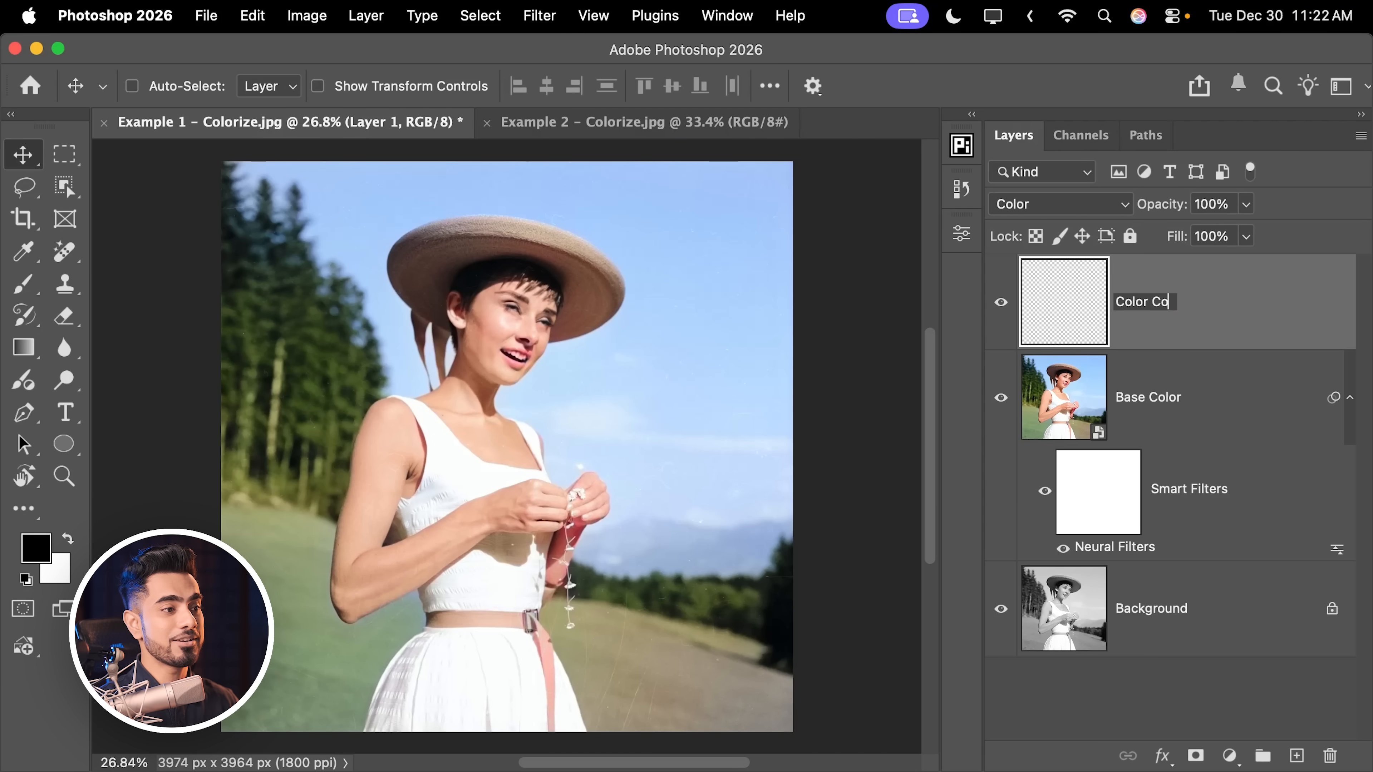
text(rrection)
key(Return)
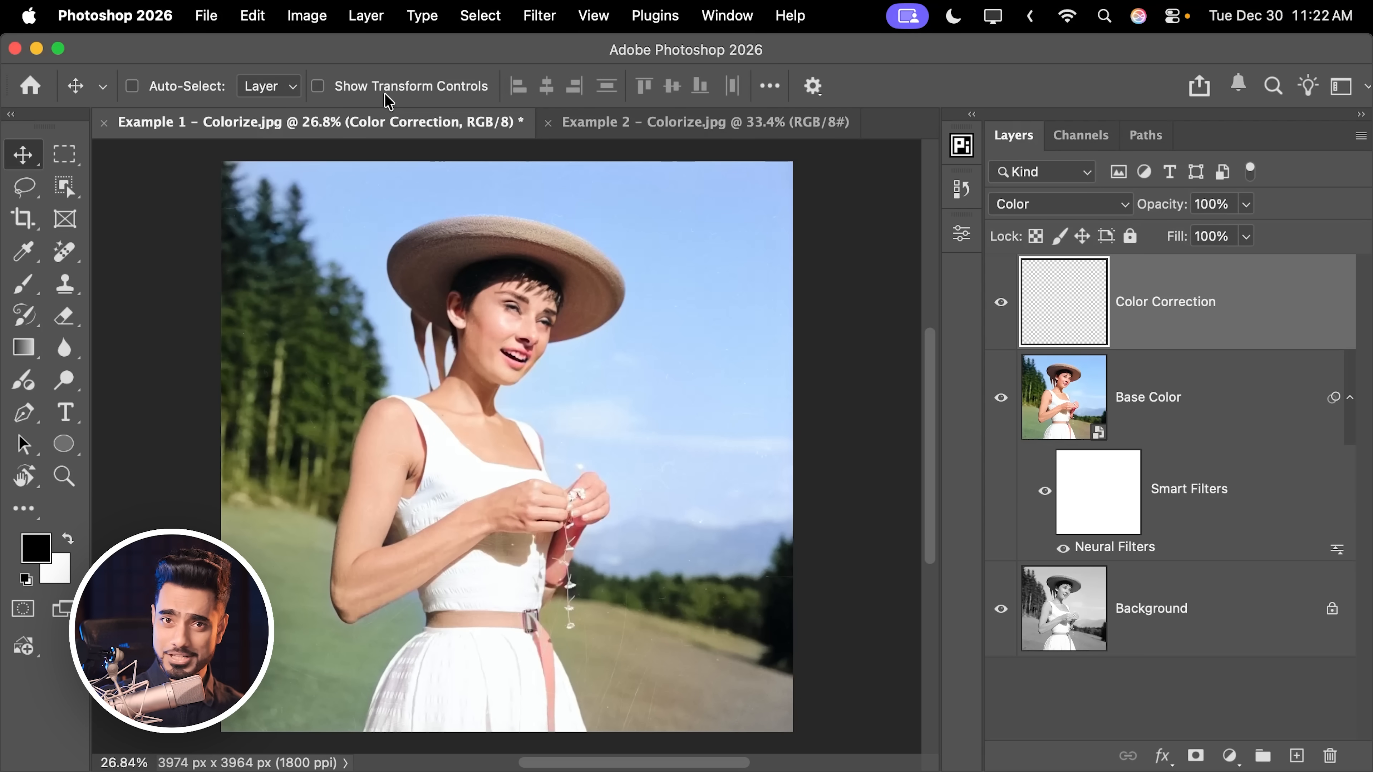
Sample the brown meadow color for the brush, and set the Eyedropper to a 3 by 3 Average sample from All Layers.
click(24, 295)
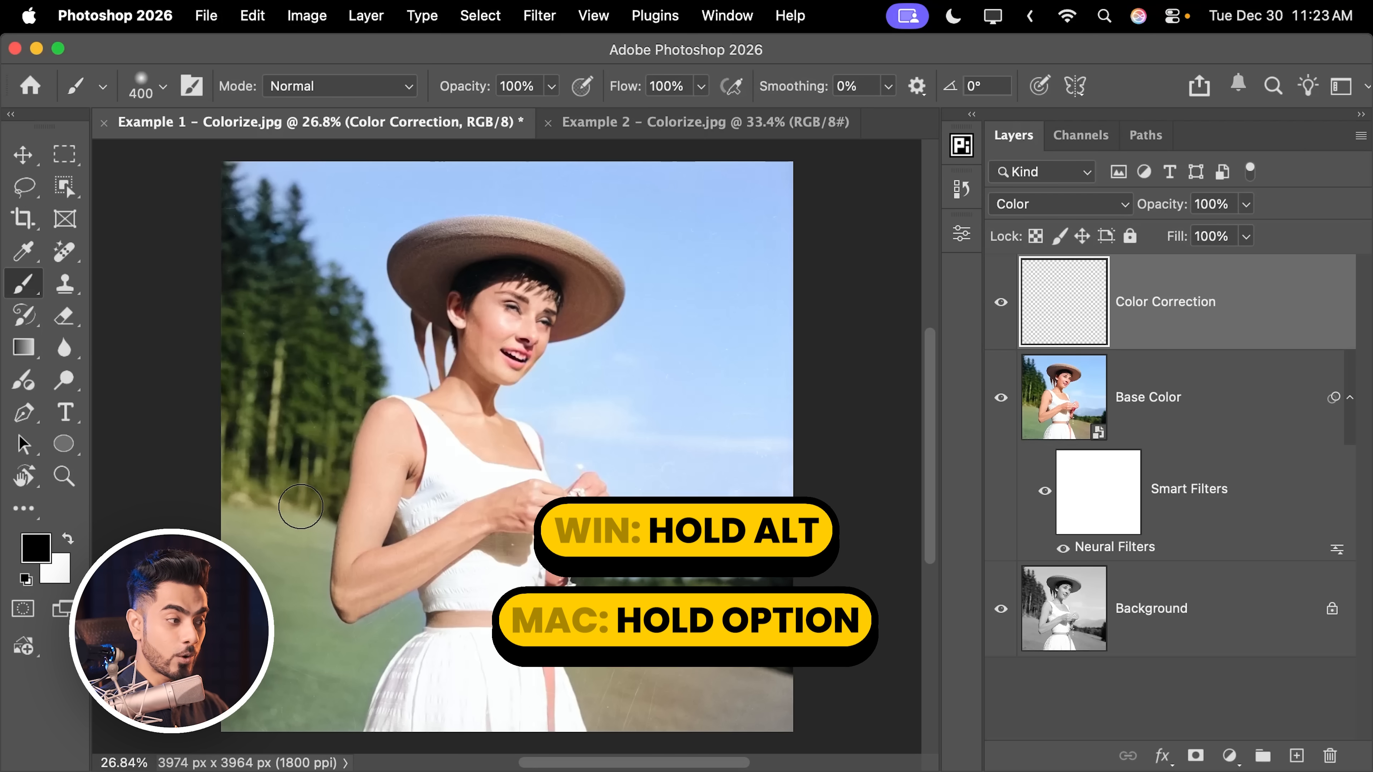
alt+click(644, 658)
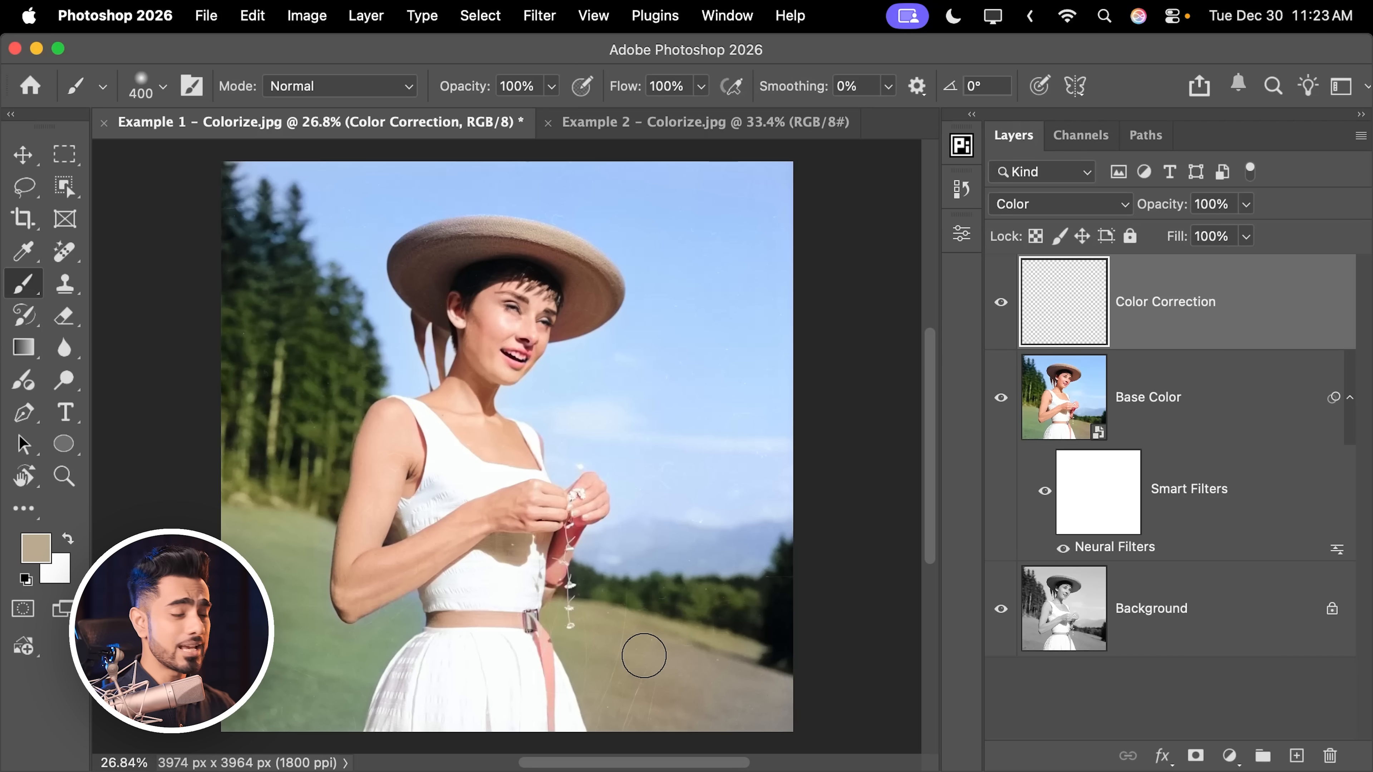
click(22, 259)
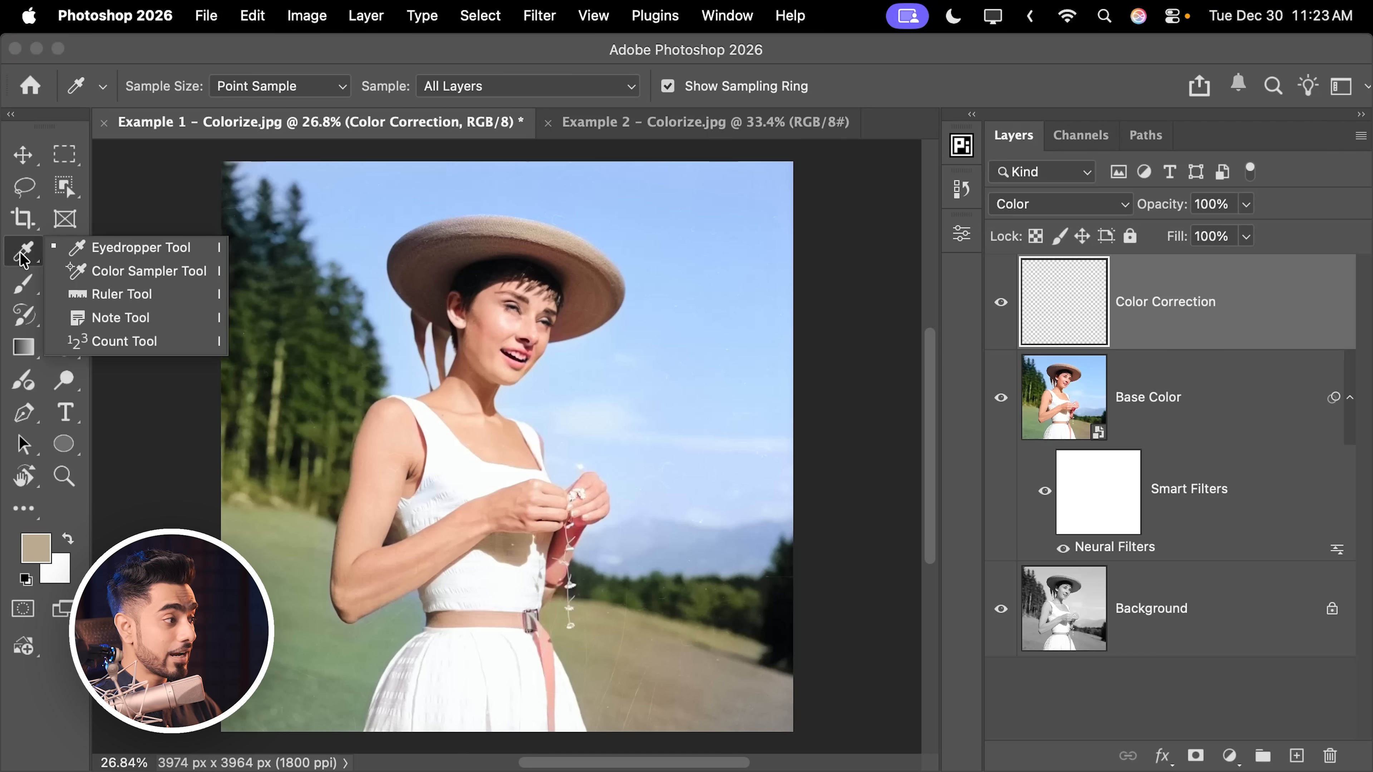
click(76, 248)
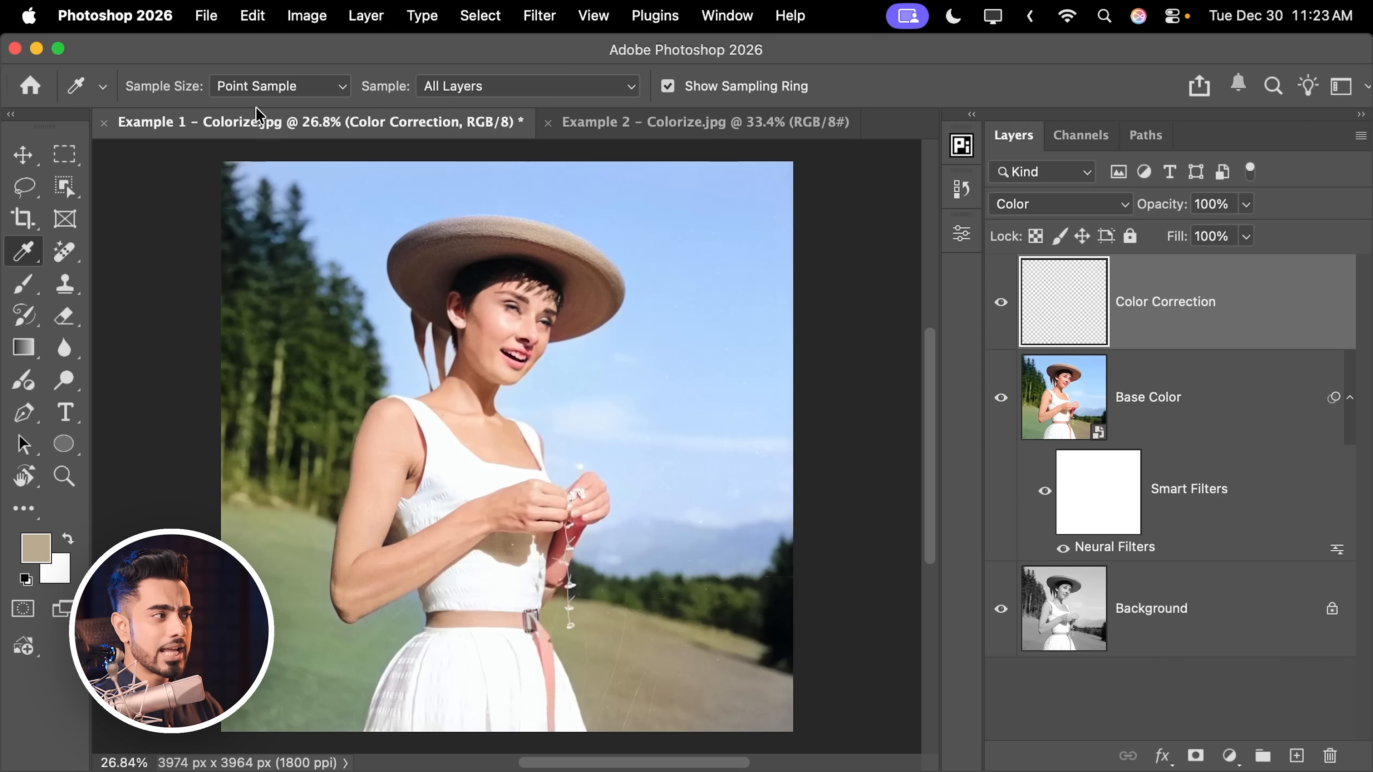
click(265, 87)
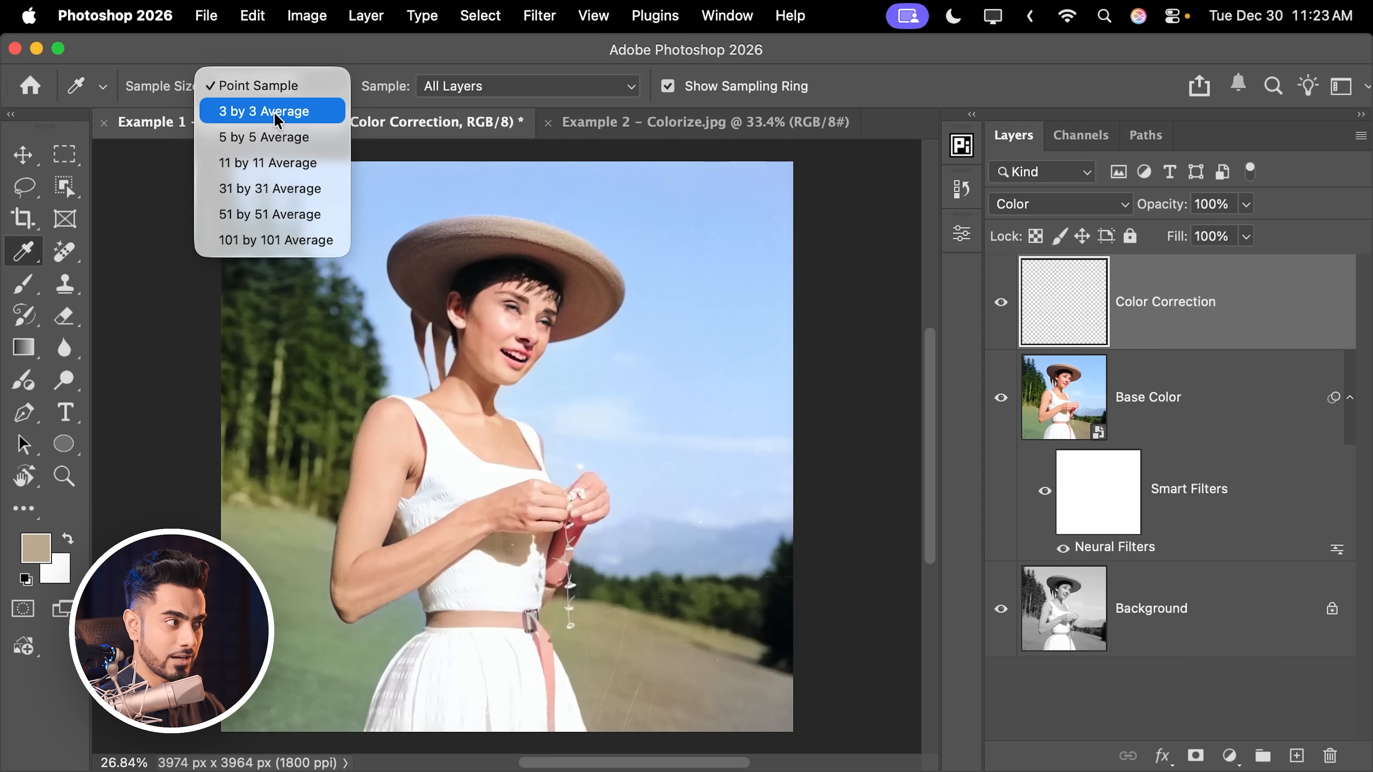
click(277, 114)
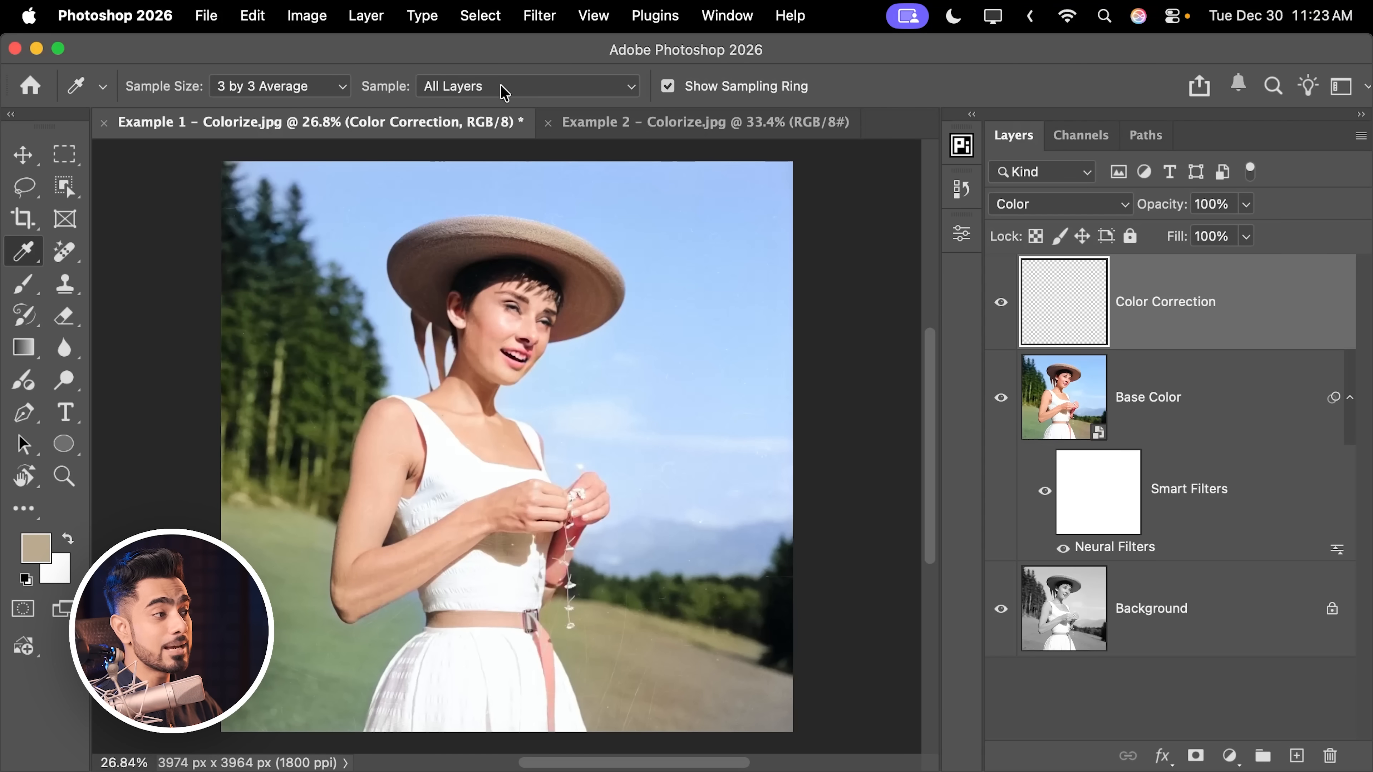
click(505, 93)
click(492, 91)
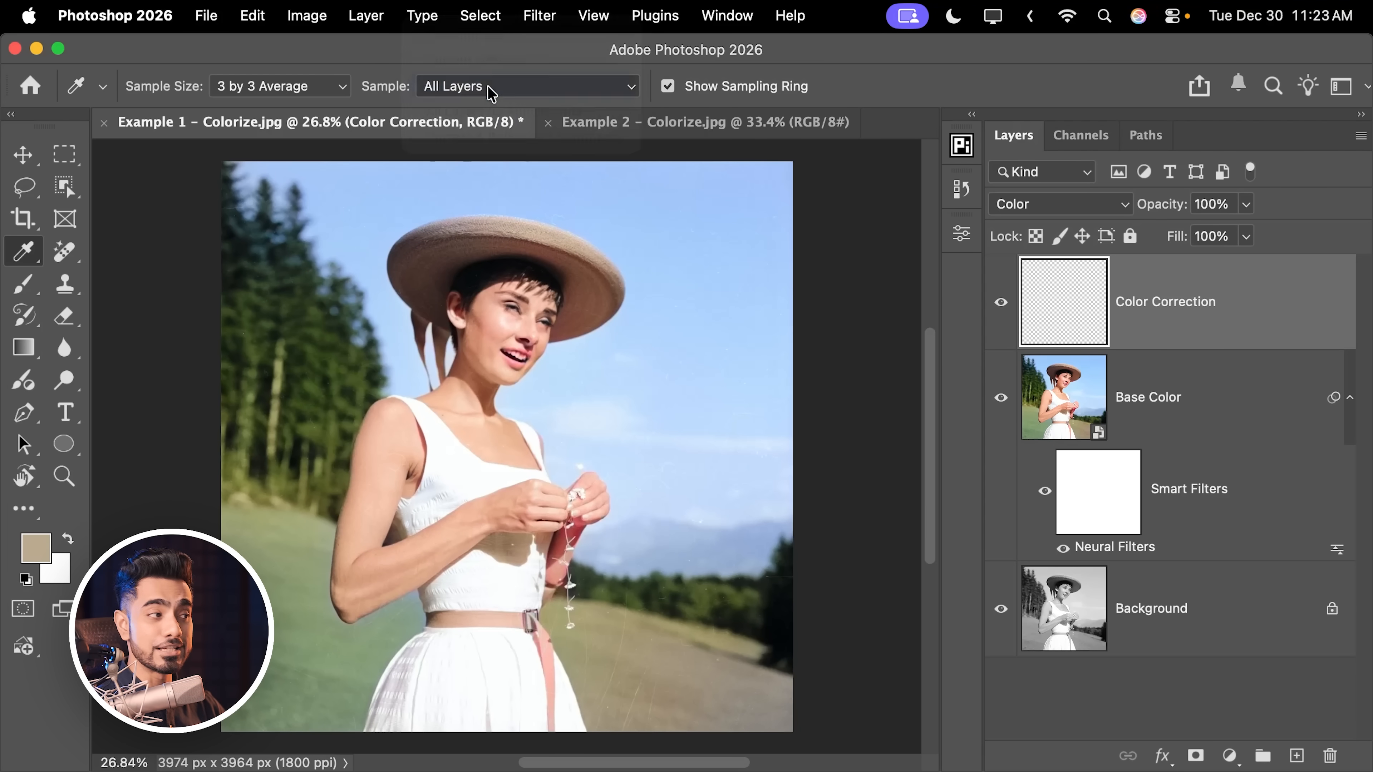
Resample the brown meadow tone and paint it over the green meadow beside the arm and skirt with a 700 px brush.
click(24, 284)
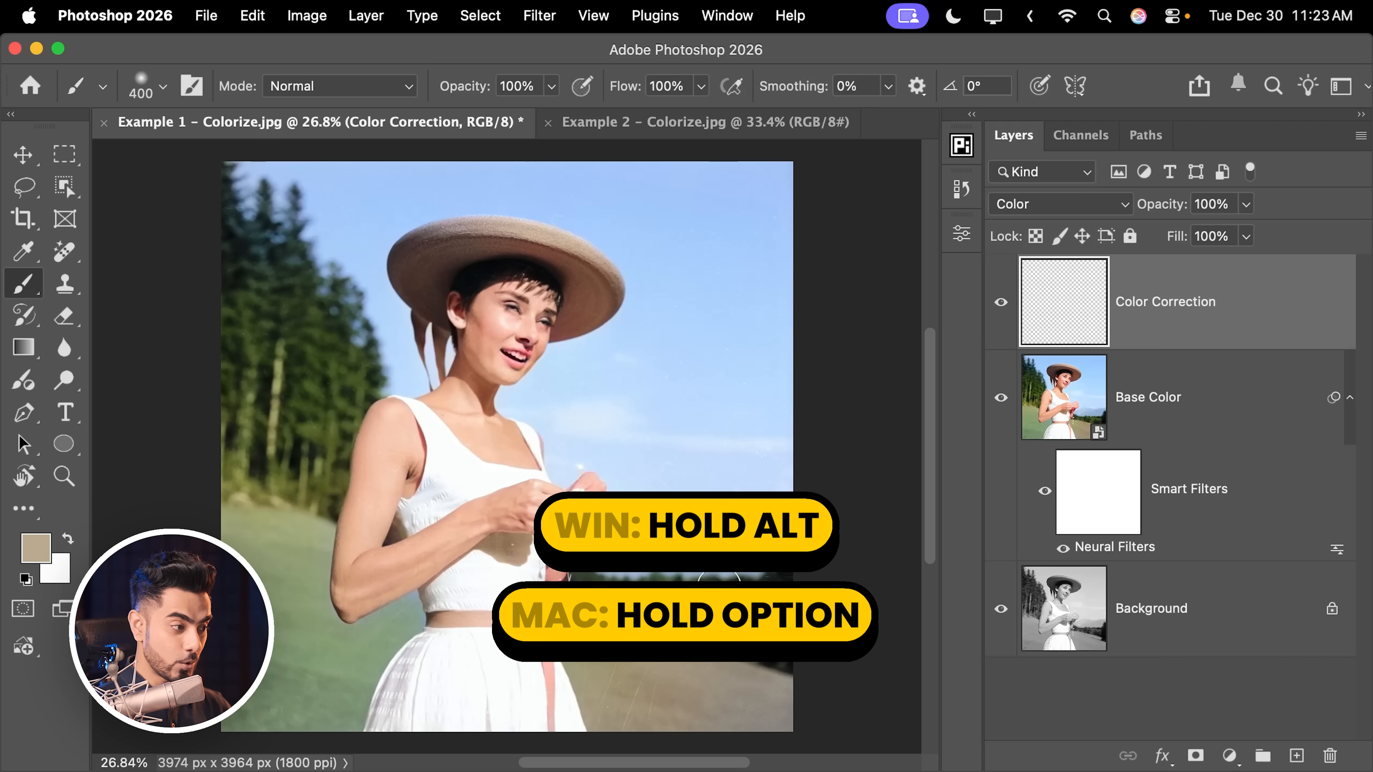
alt+click(638, 652)
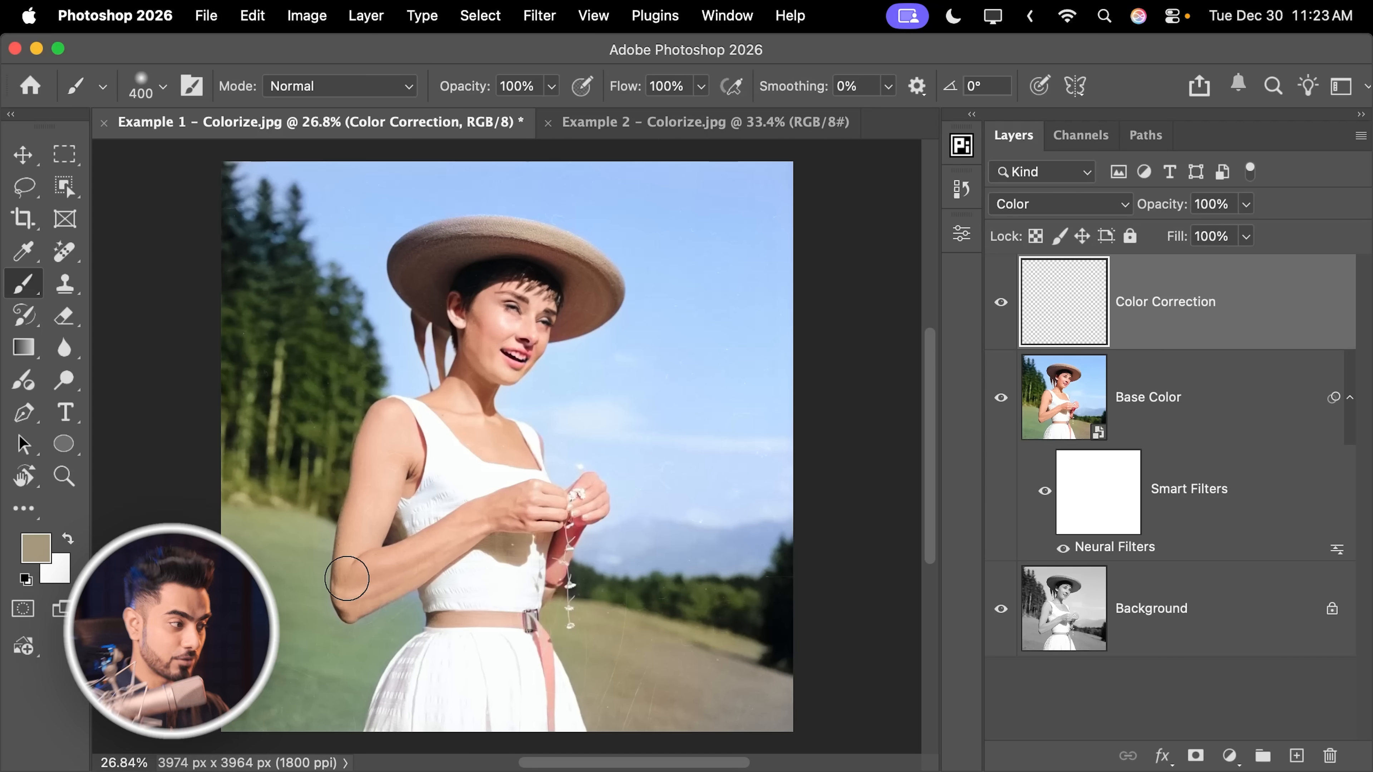
key(bracketright)
key(bracketright)
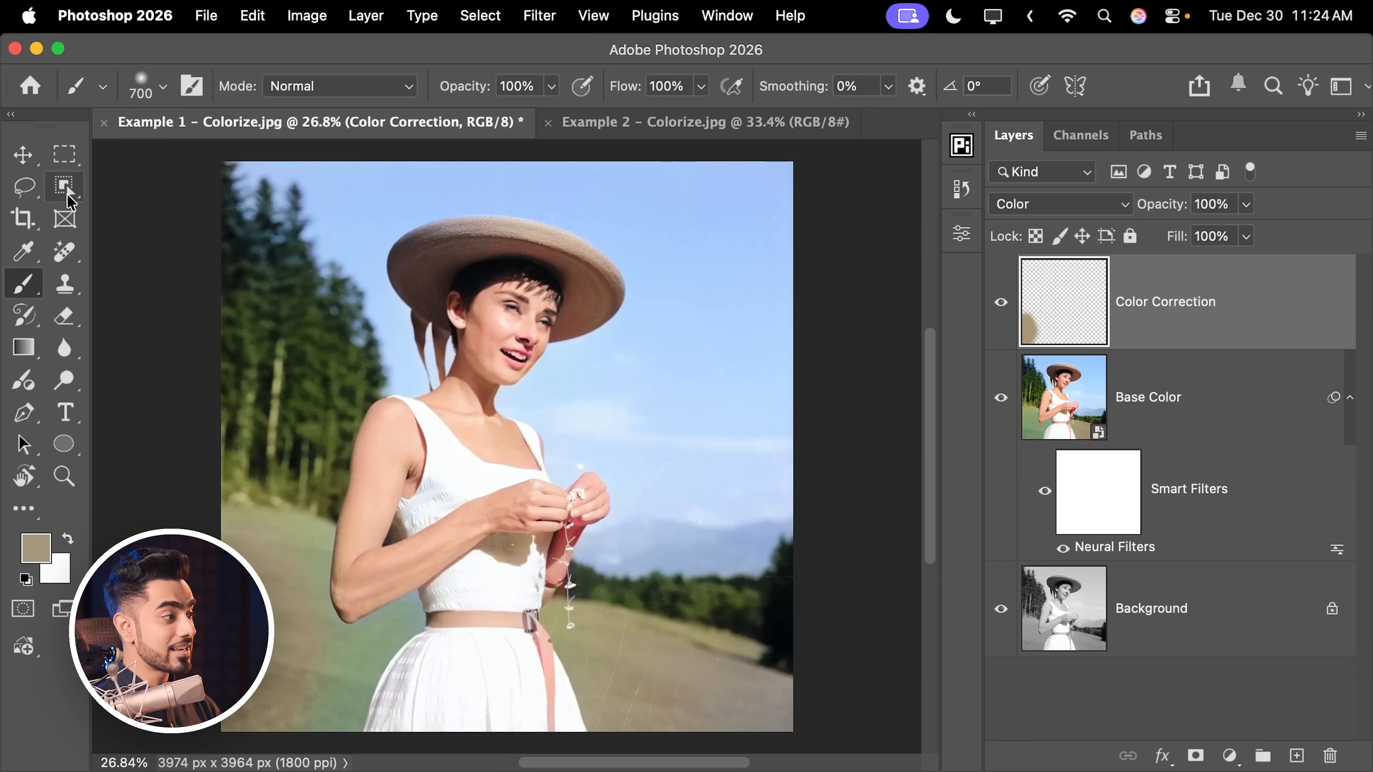
Select the woman with the Quick Selection Tool and invert the selection so it covers the background.
drag(70, 202, 139, 192)
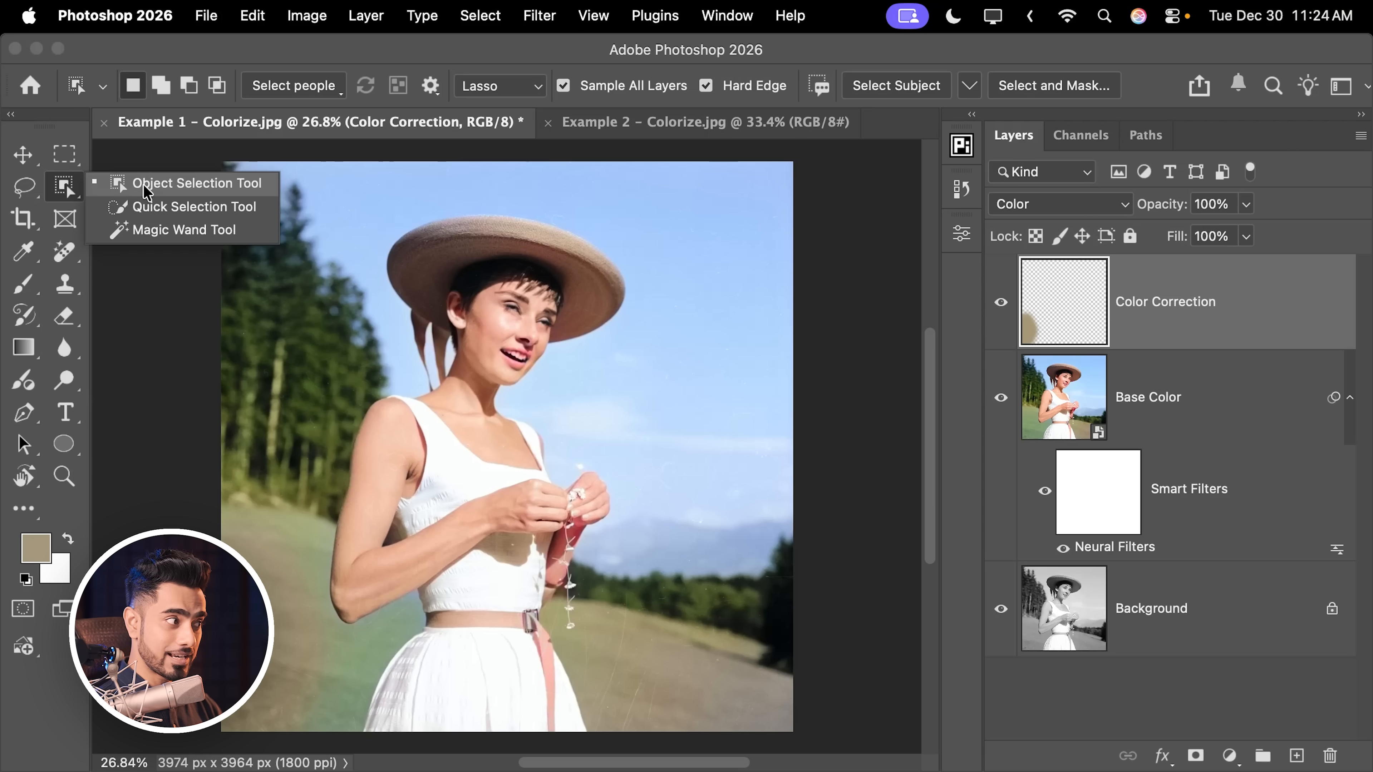
click(165, 211)
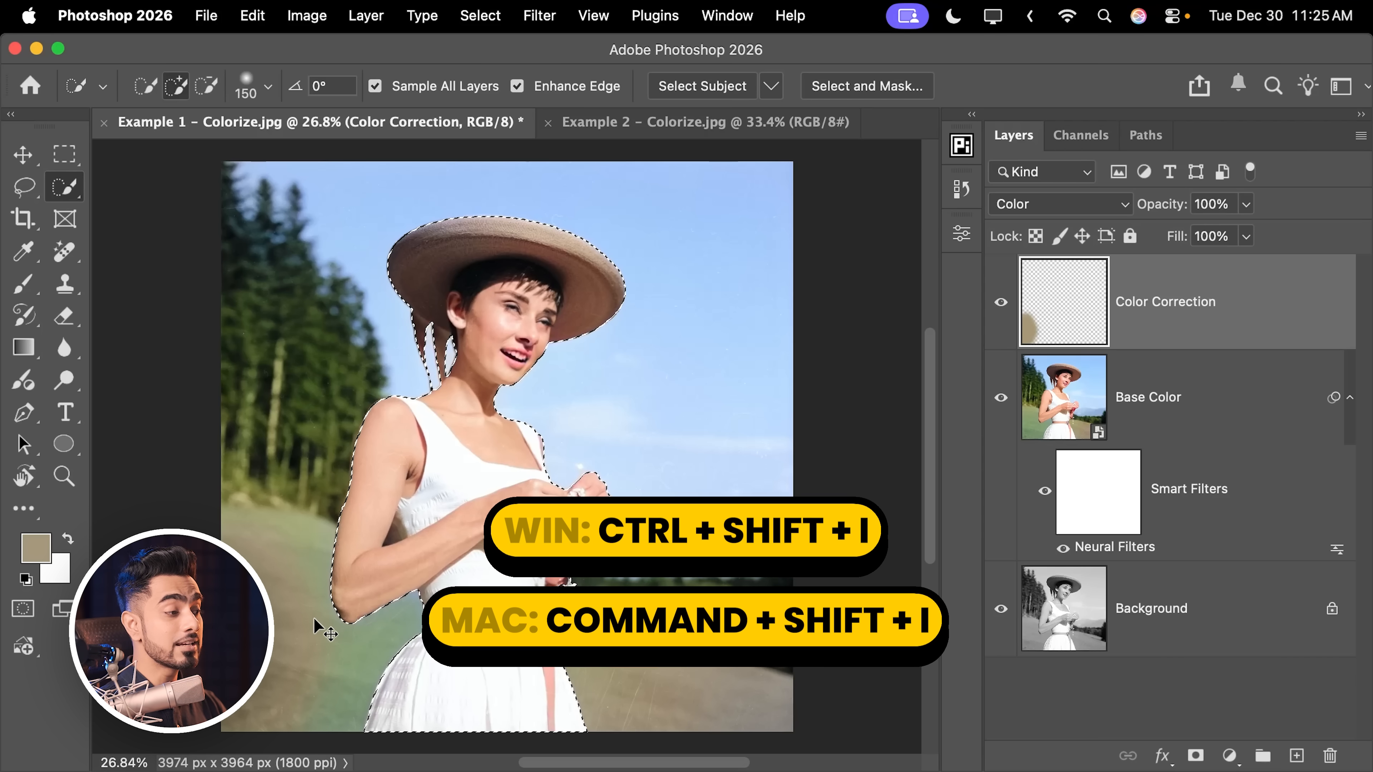
key(super+shift+i)
key(bracketright)
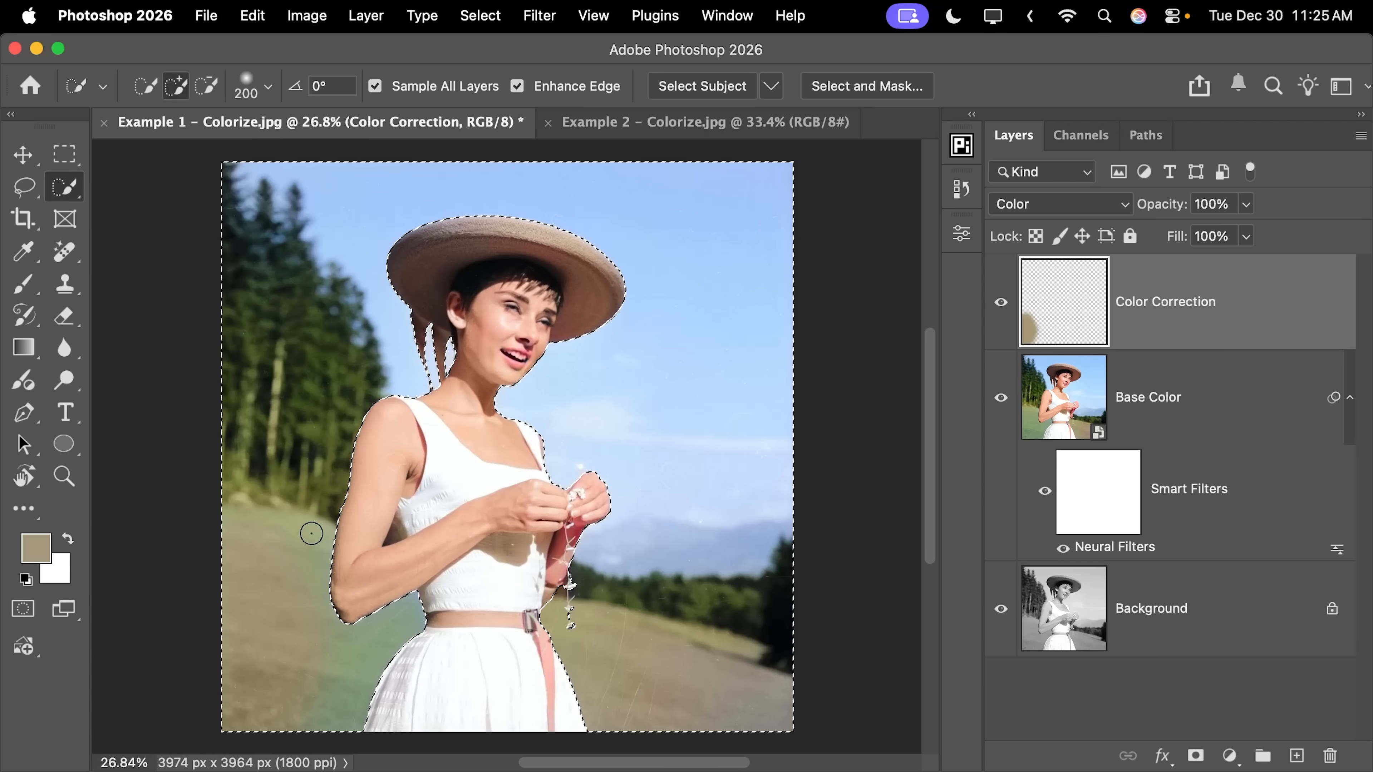
Paint the brown meadow tone over the remaining green areas beside the arm and skirt with a 700 px brush, and deselect.
click(20, 293)
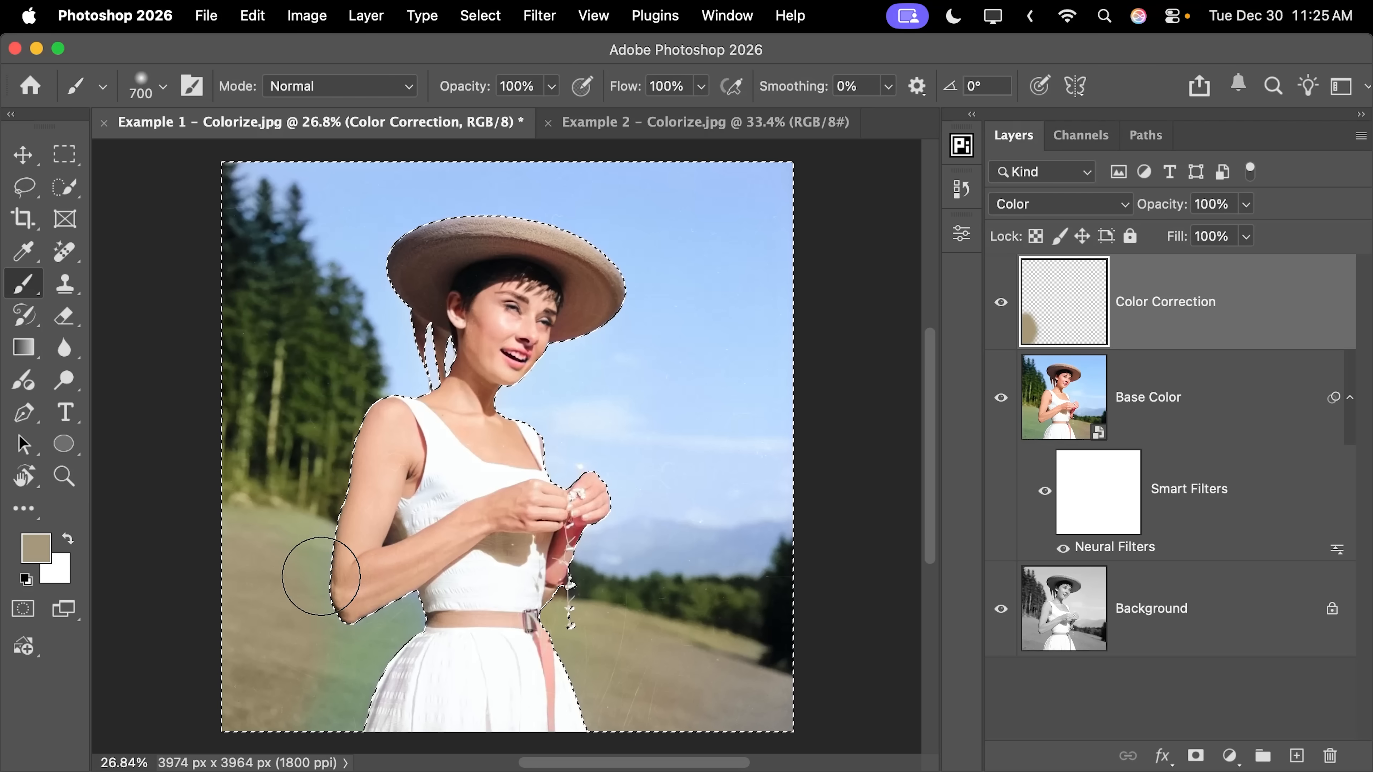
scroll(308, 574, down, 3)
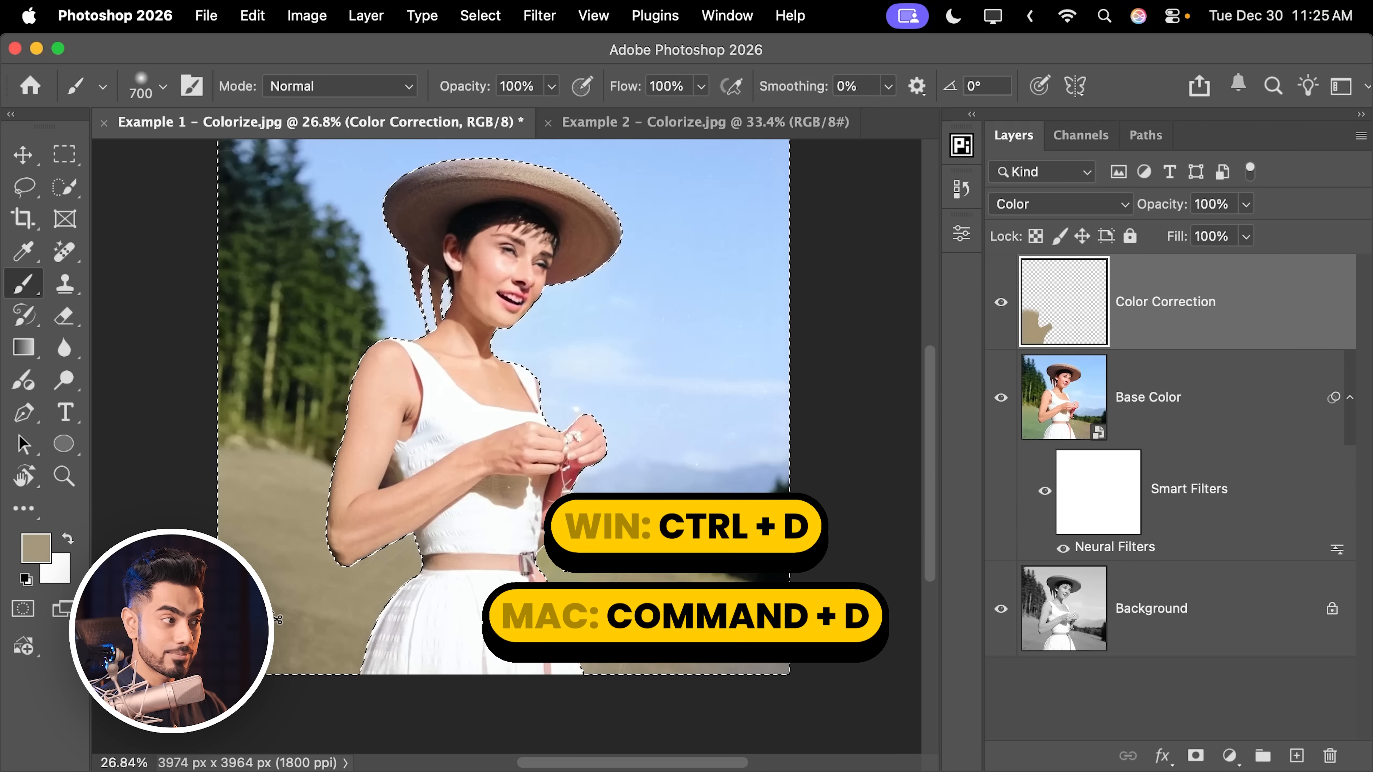
key(super+d)
Reduce the brush to 40 px and sample the skin tone beside the lower lip.
drag(515, 291, 688, 284)
drag(494, 325, 497, 438)
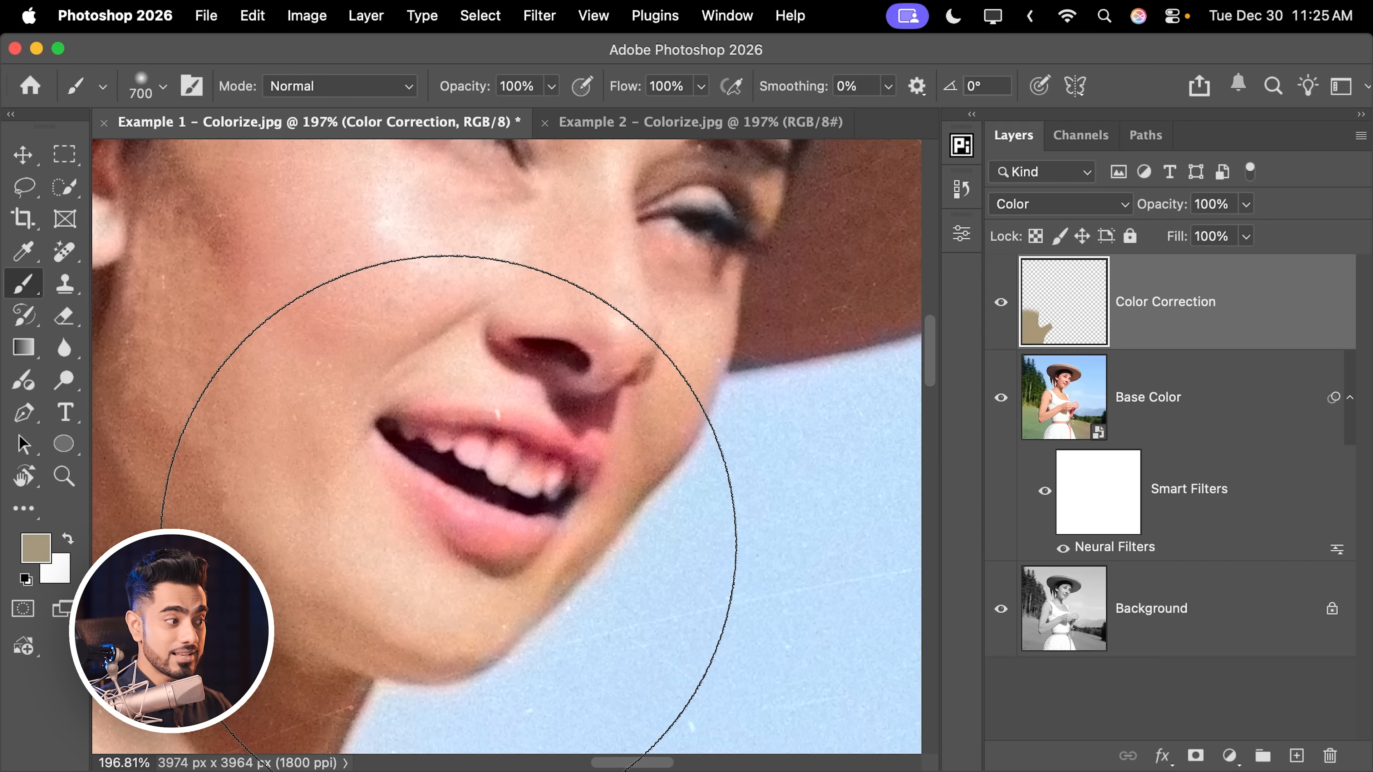
key(bracketleft)
key(bracketleft)
key(bracketleft)
key(bracketleft)
key(bracketleft)
key(bracketleft)
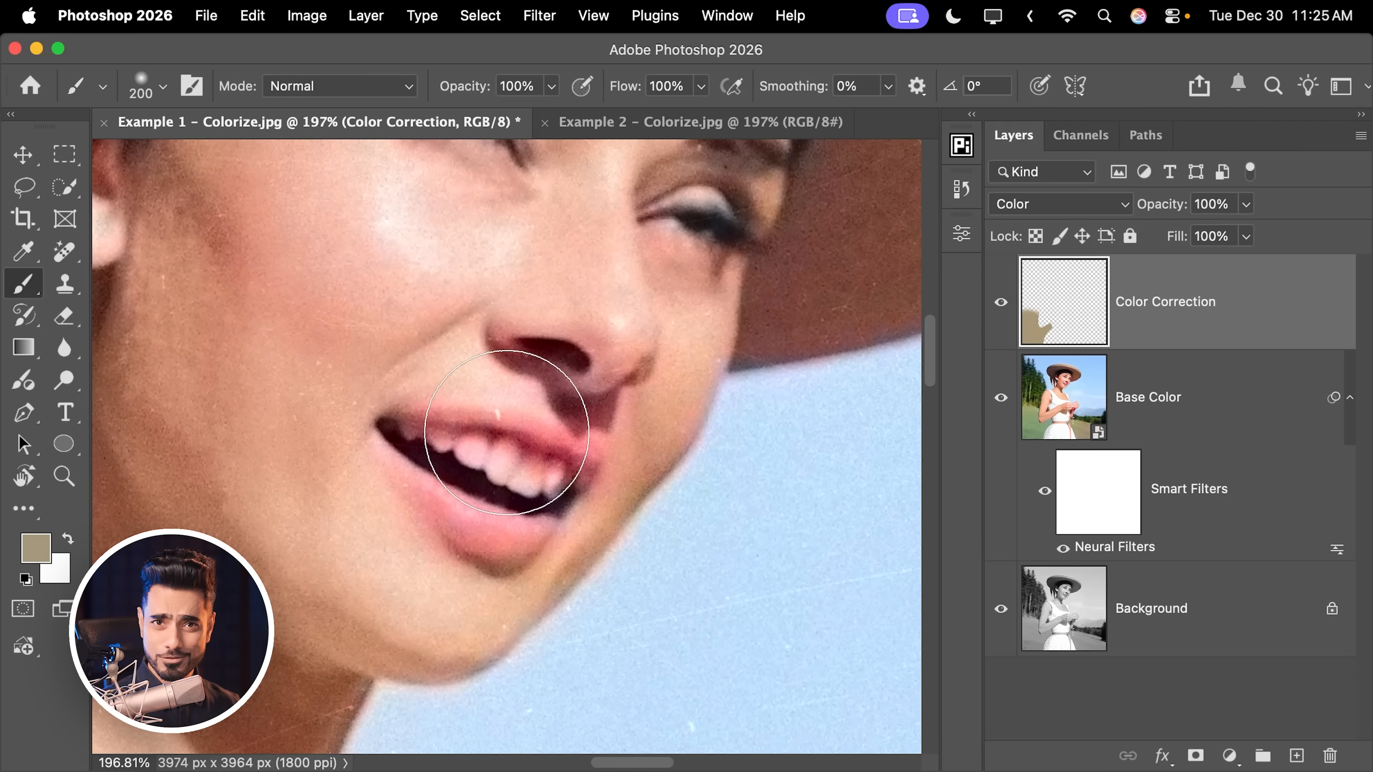
key(bracketleft)
key(bracketleft)
key(bracketleft)
key(bracketleft)
alt+click(385, 542)
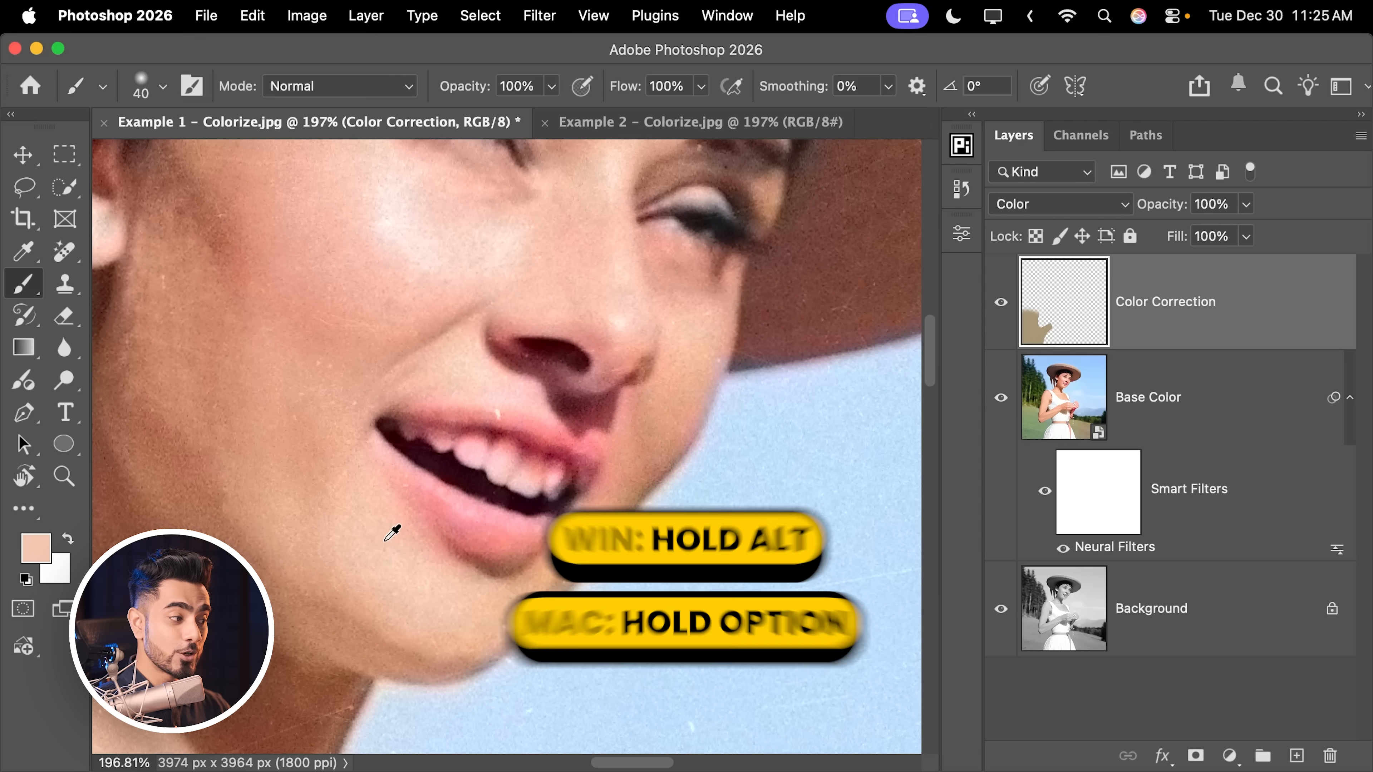
Paint the sampled skin tone around the edges of the lips, varying the brush between 30 and 50 px.
key(bracketleft)
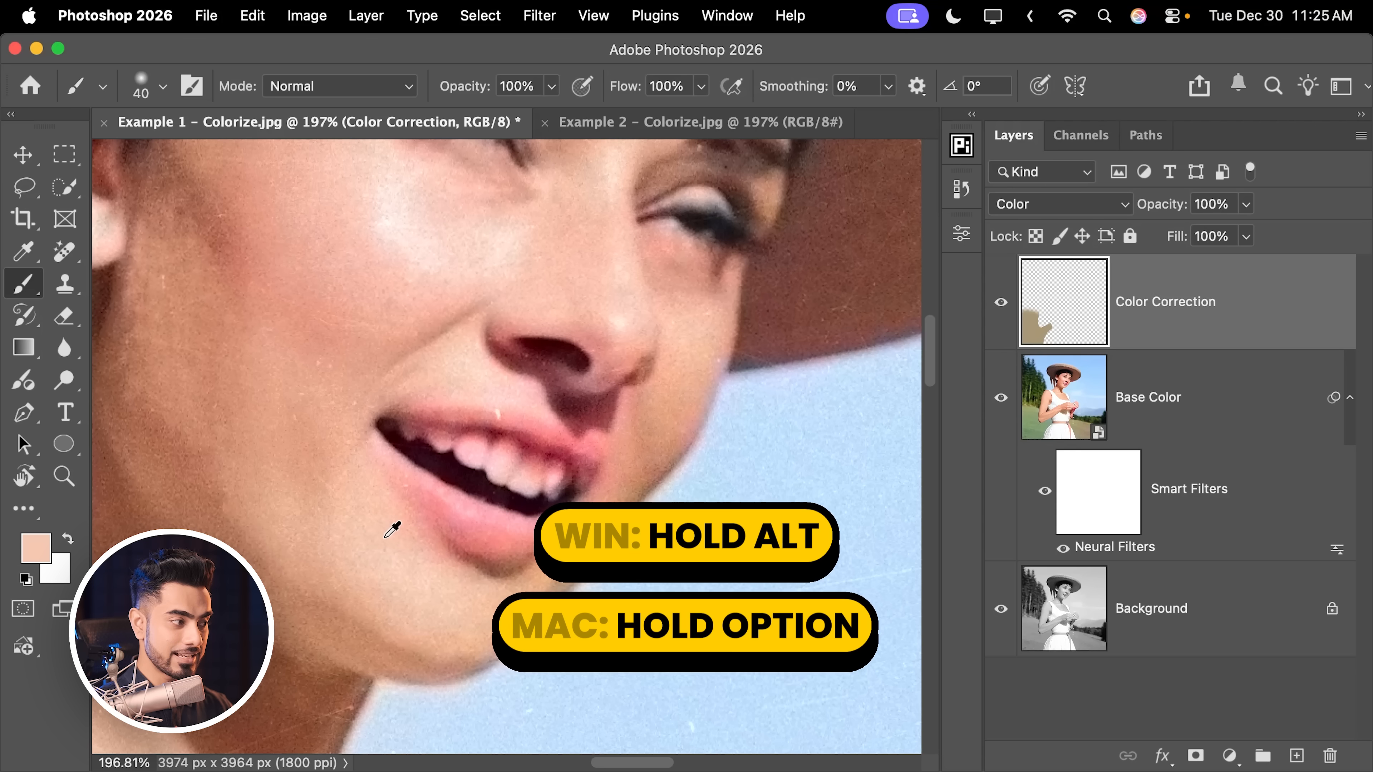
key(bracketleft)
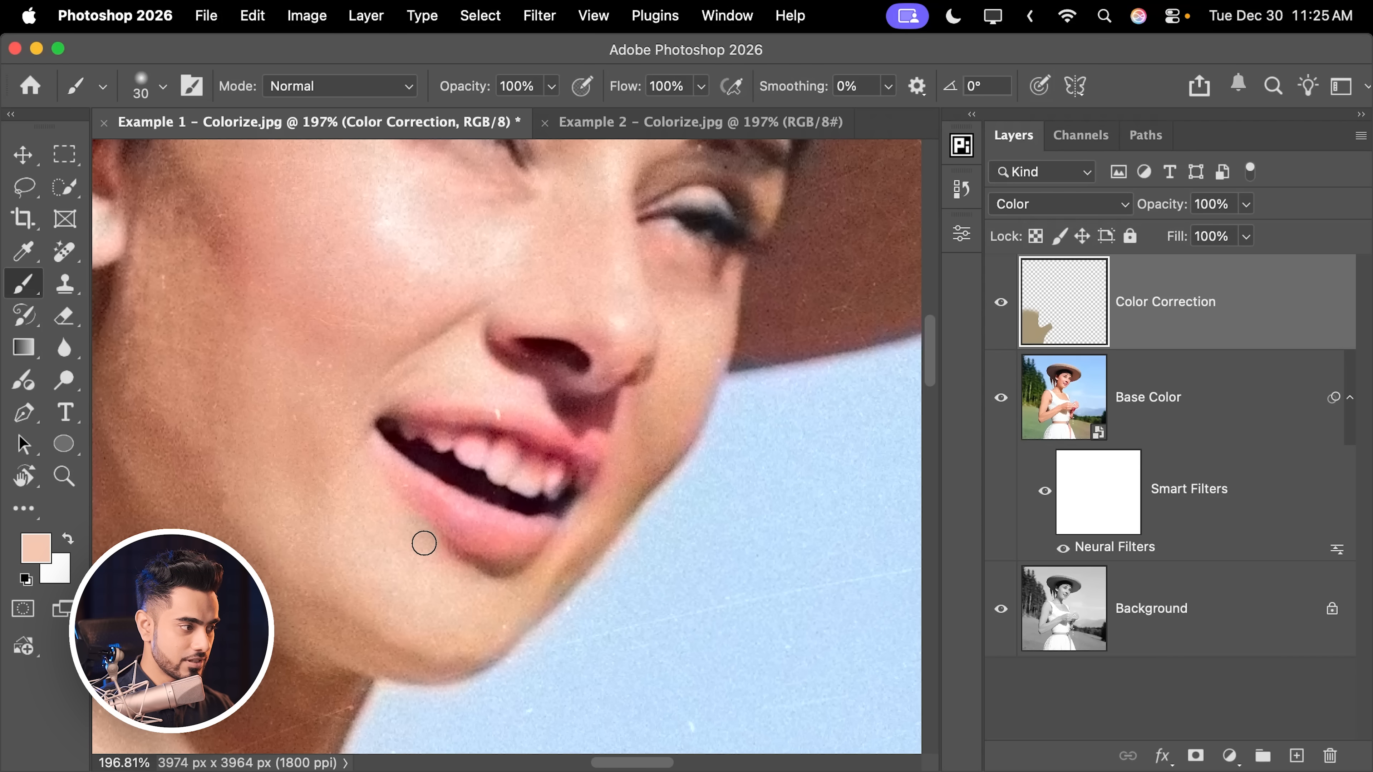
key(bracketright)
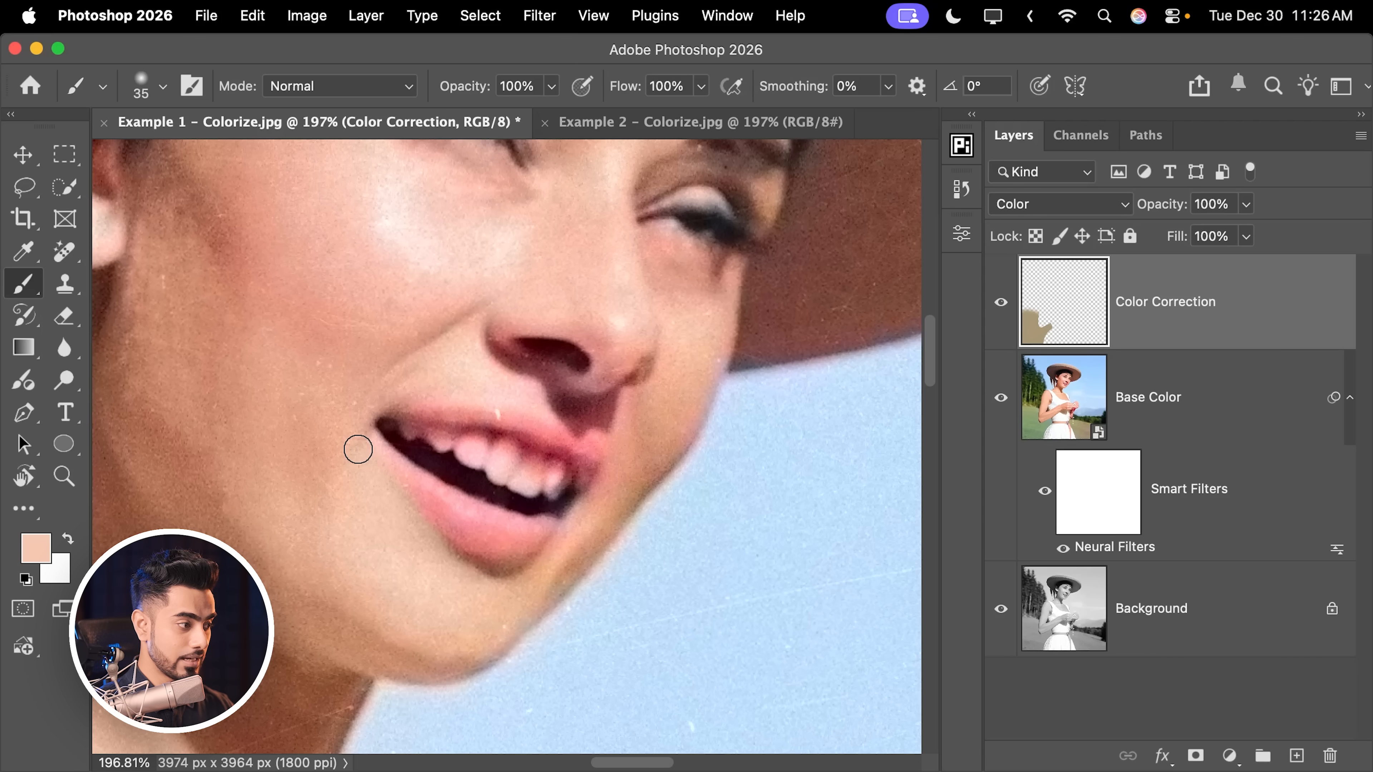
key(bracketright)
key(bracketright)
key(bracketright)
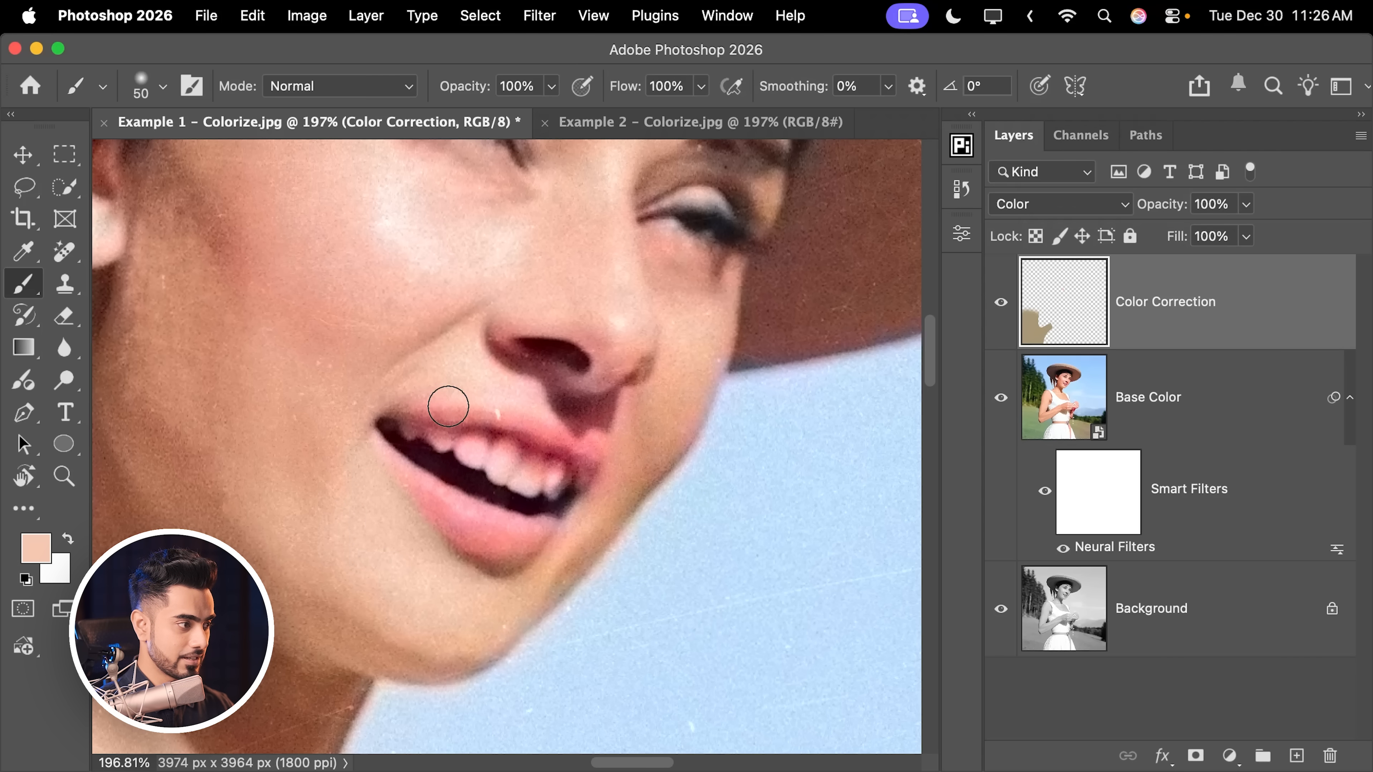
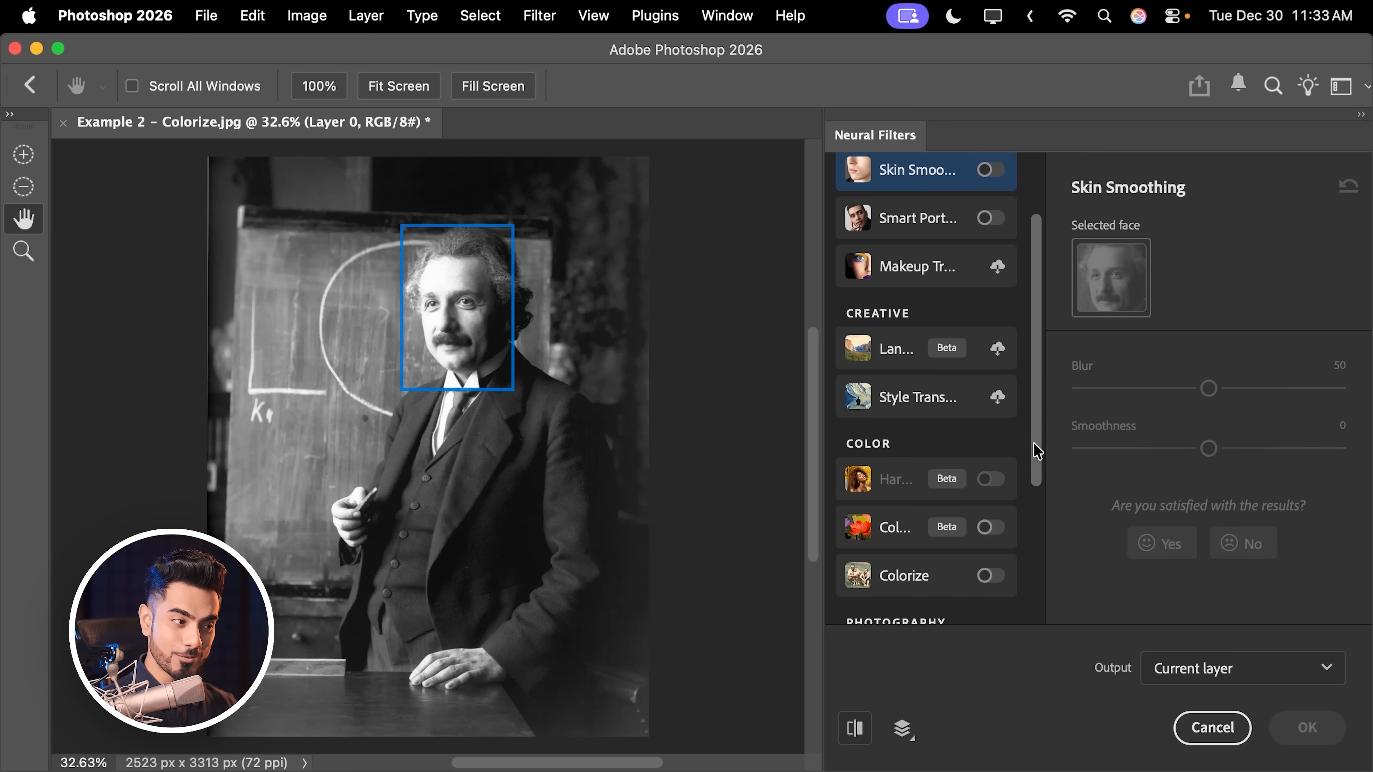
click(845, 535)
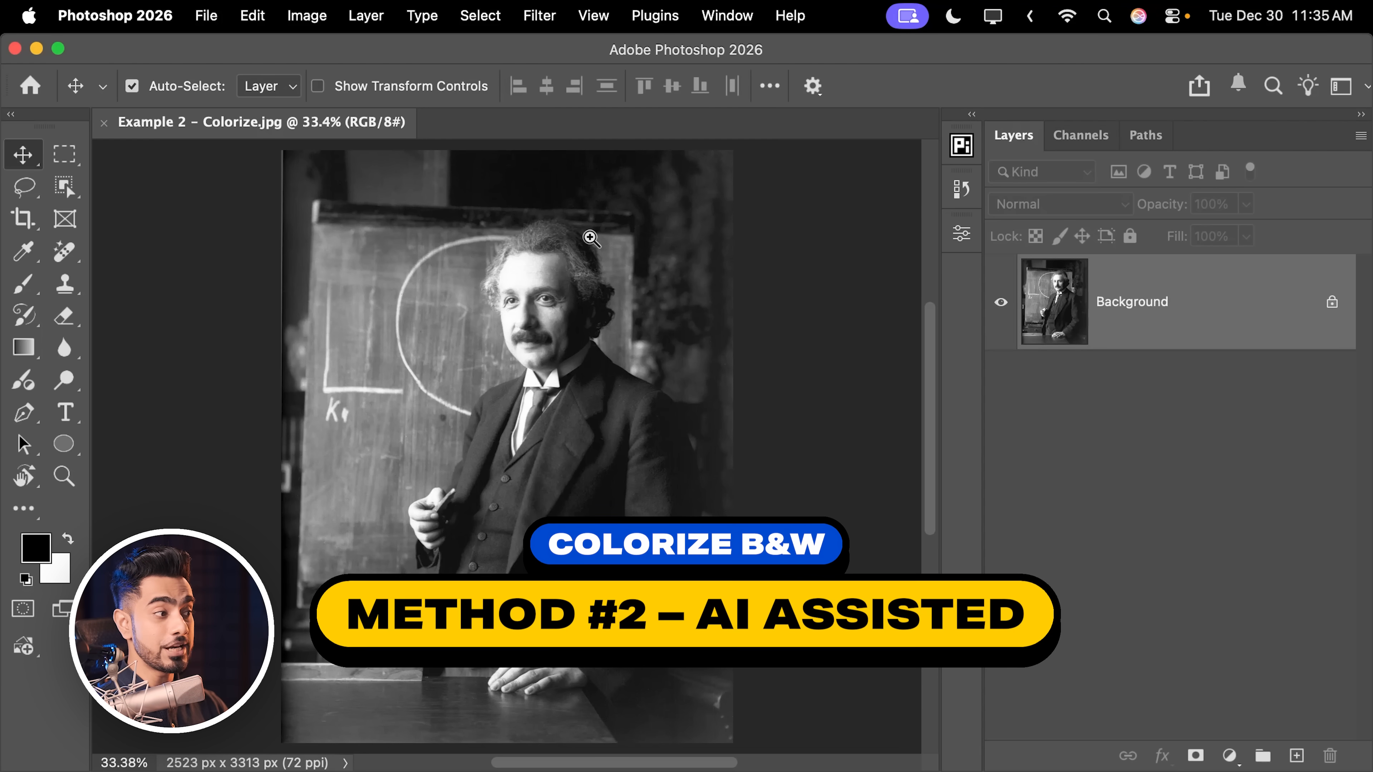
drag(494, 291, 696, 275)
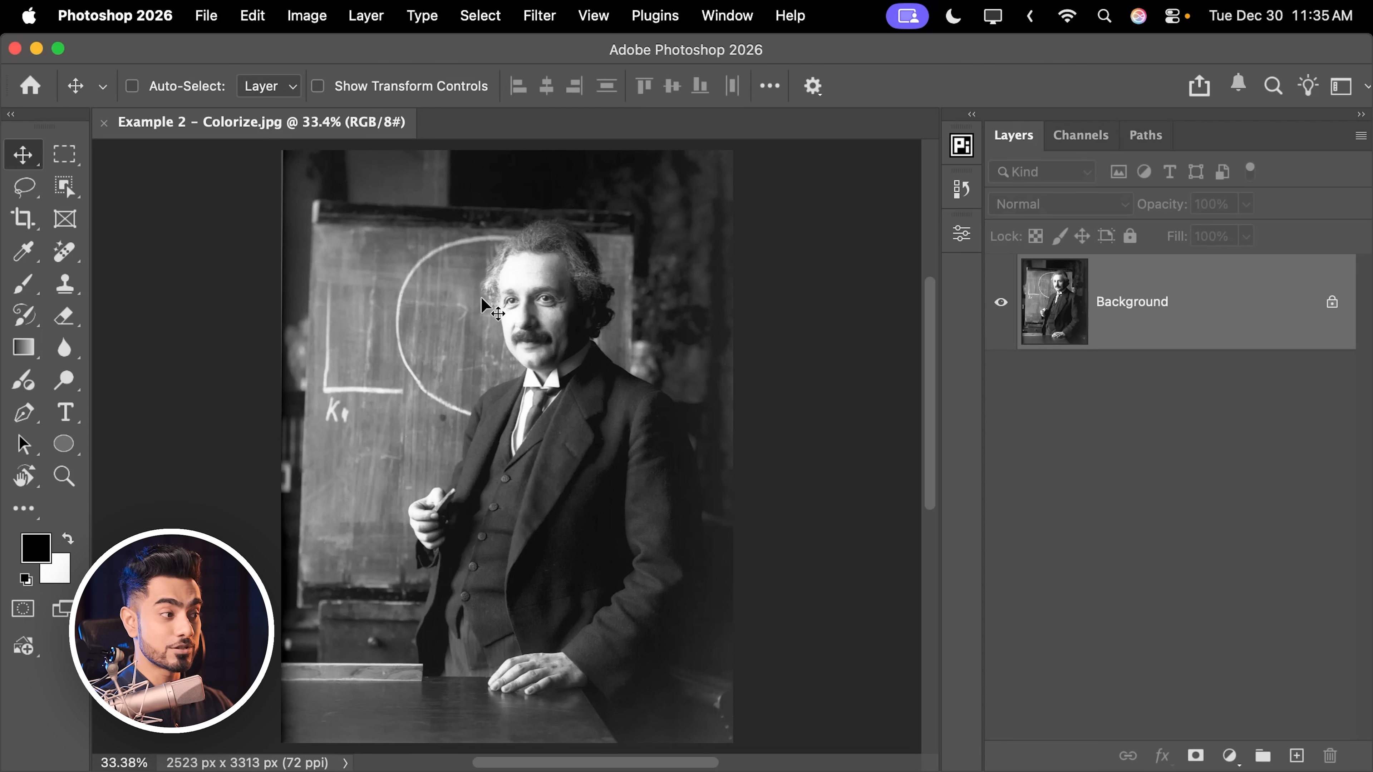
Expand the Example 2 canvas with a 1:1 (Square) crop, enlarged from the center until it includes the full photo height.
key(c)
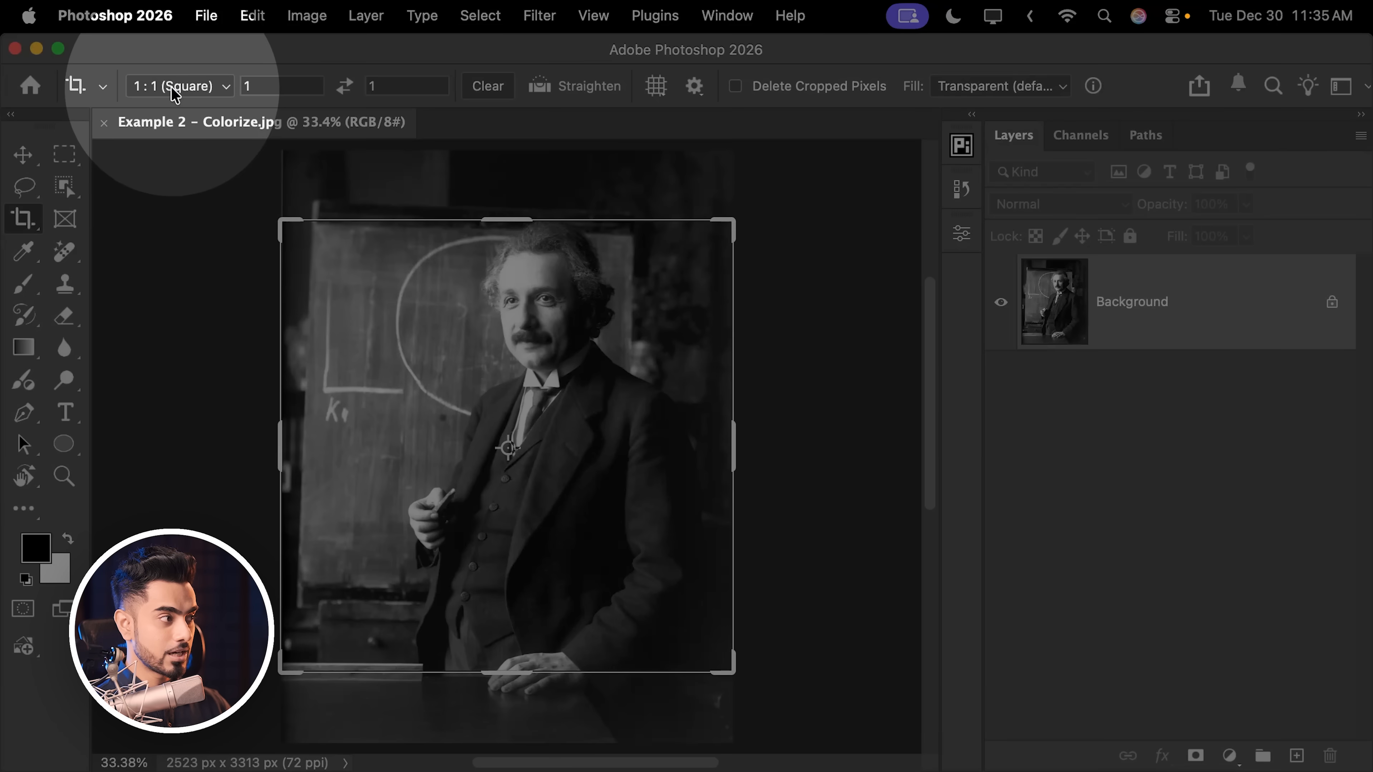
click(172, 87)
click(177, 87)
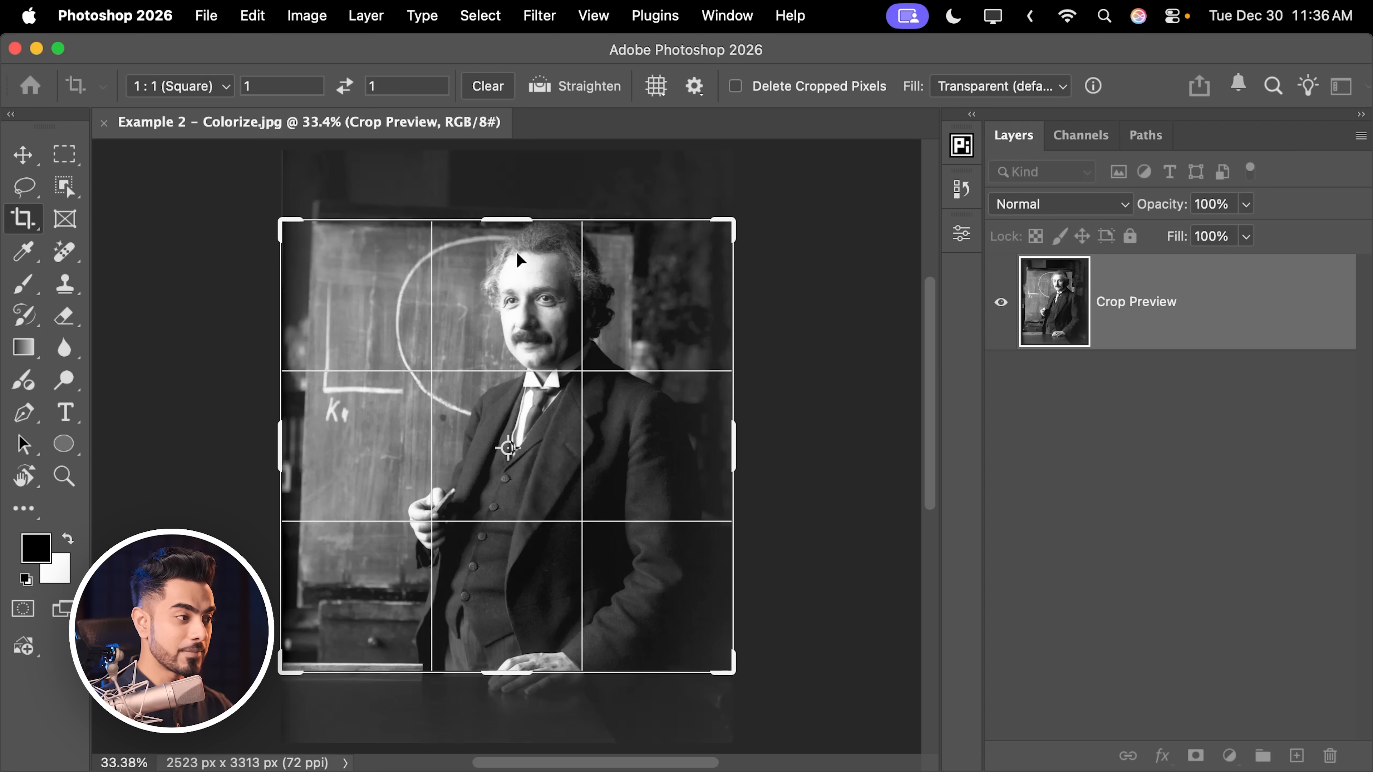
scroll(521, 260, down, 2)
drag(540, 302, 577, 331)
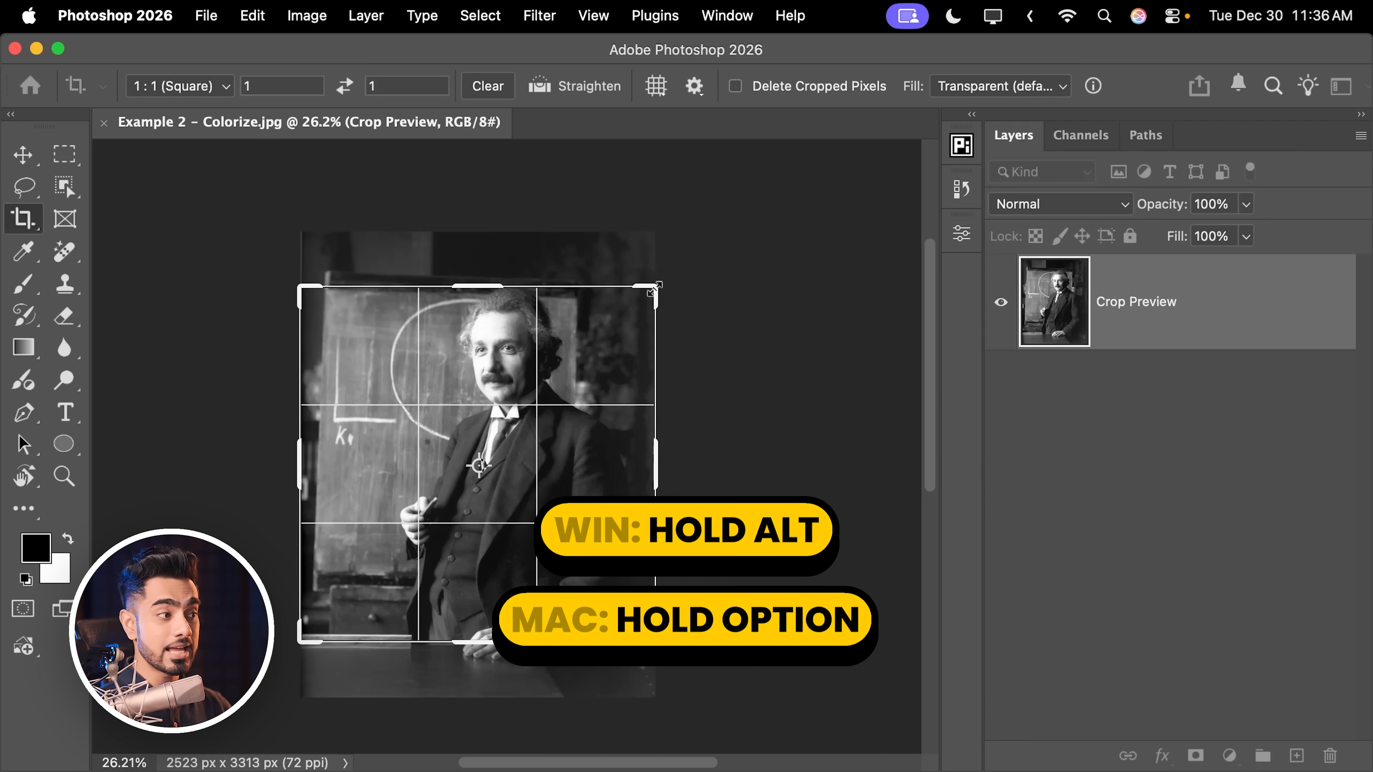
drag(654, 289, 710, 246)
key(Return)
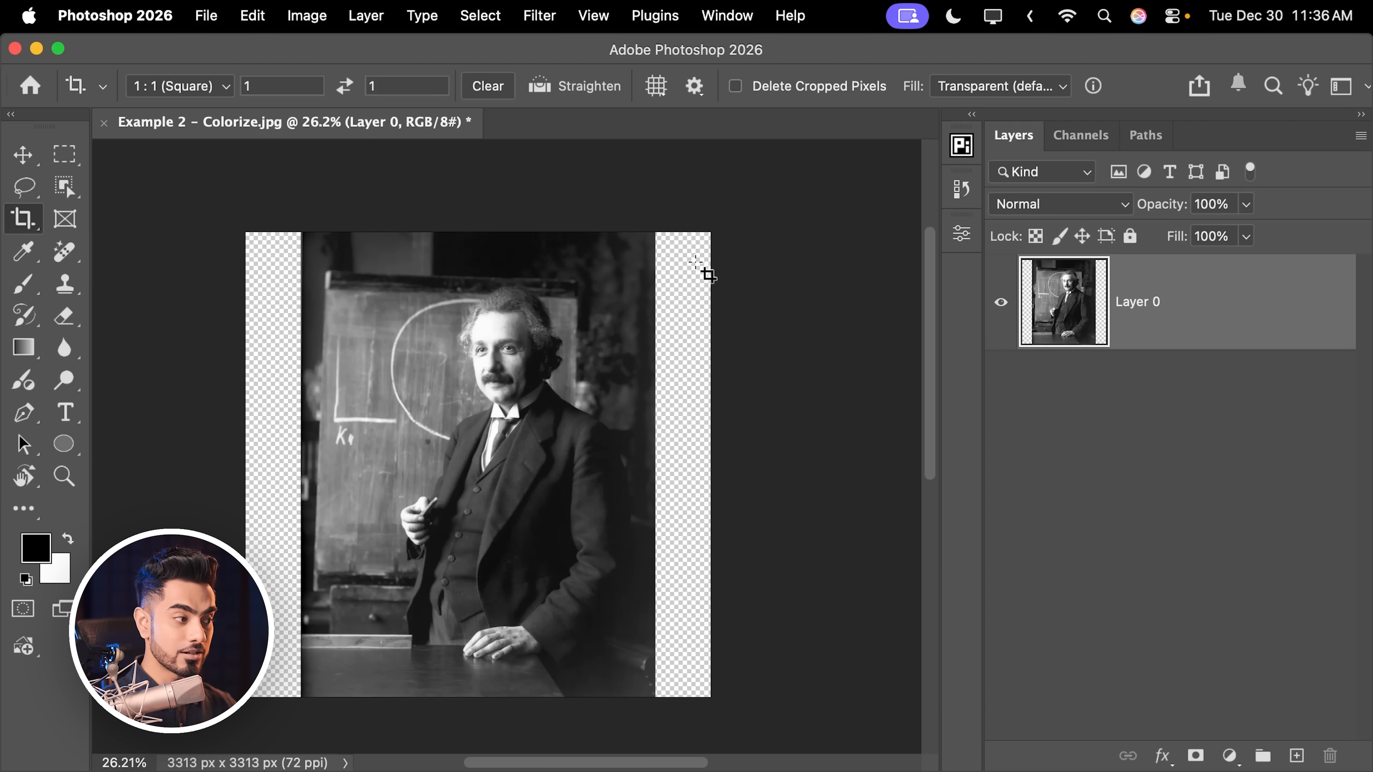
key(super+0)
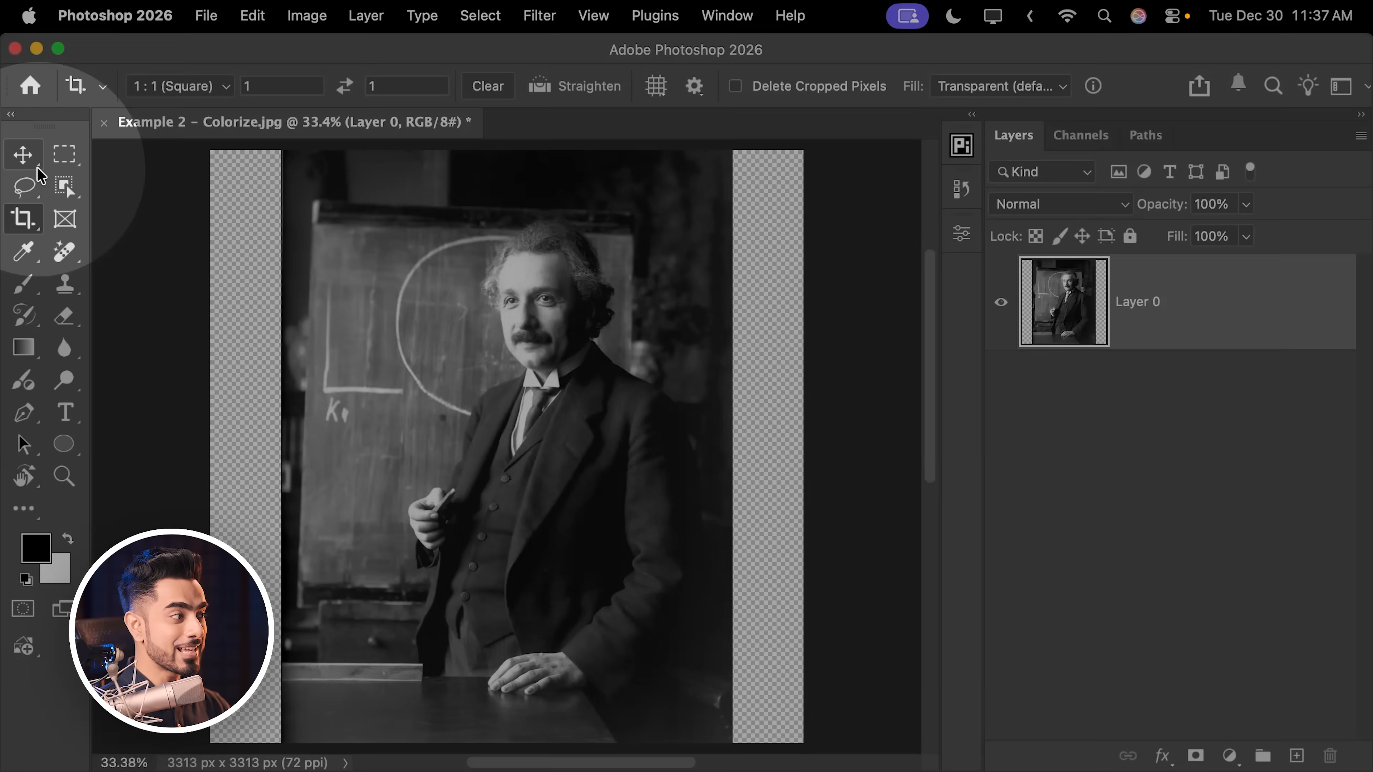
Add a black (#000000) Solid Color fill layer and place it beneath the photo layer.
click(22, 155)
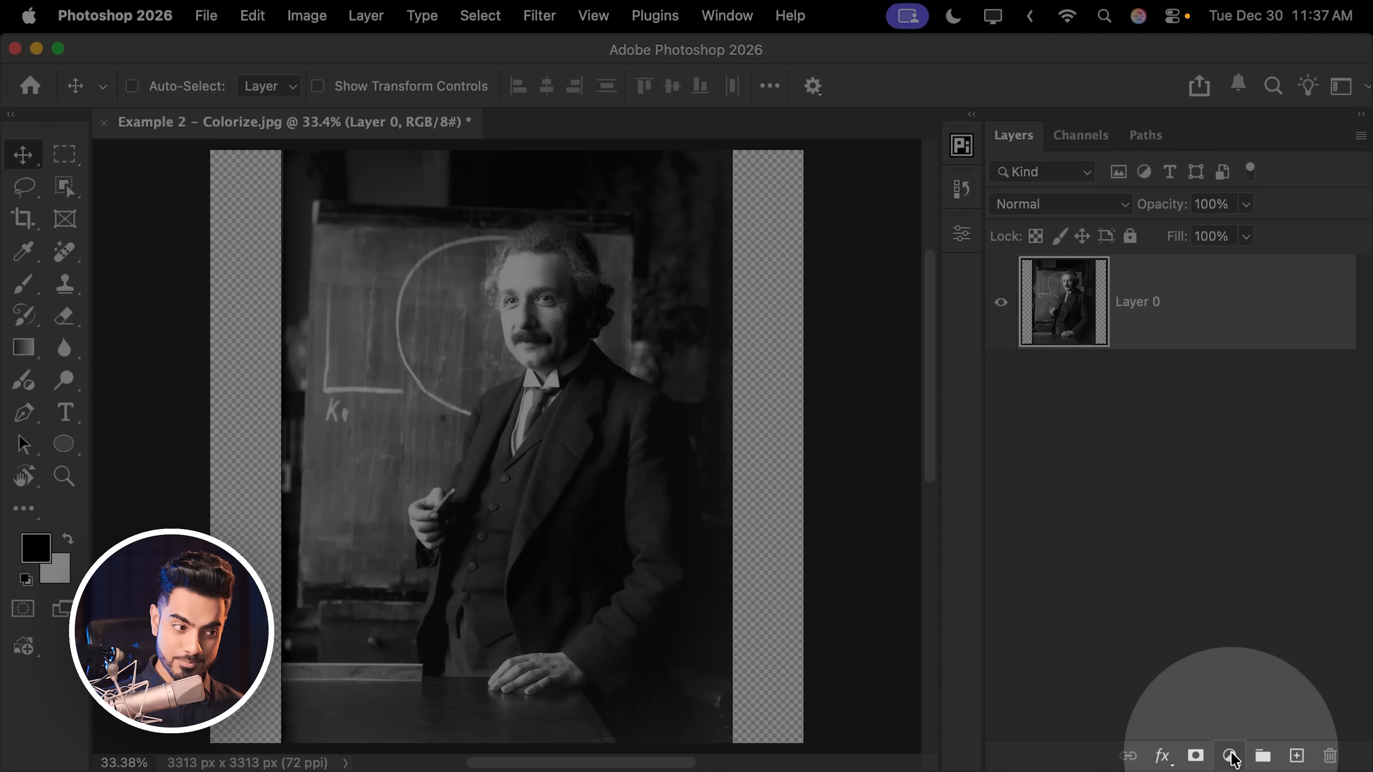
click(1230, 757)
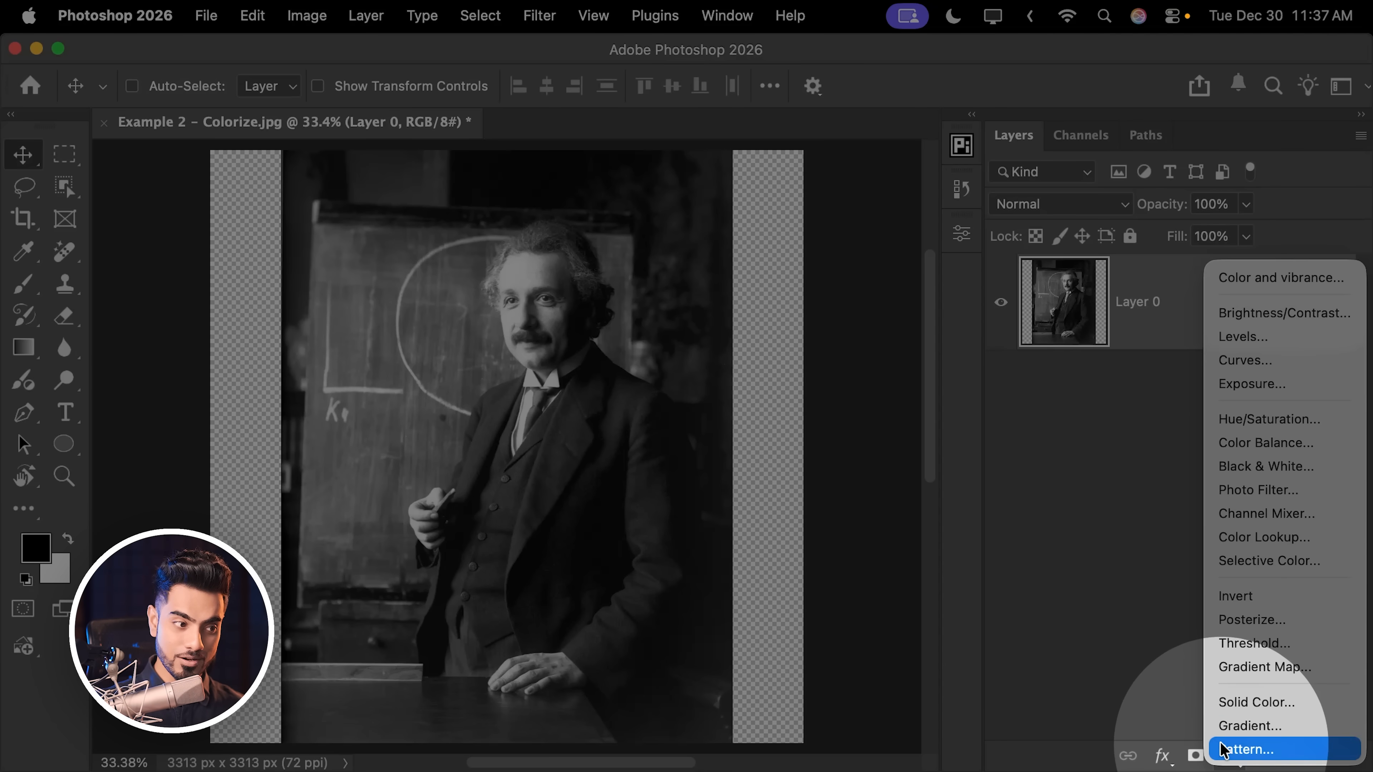
click(1246, 708)
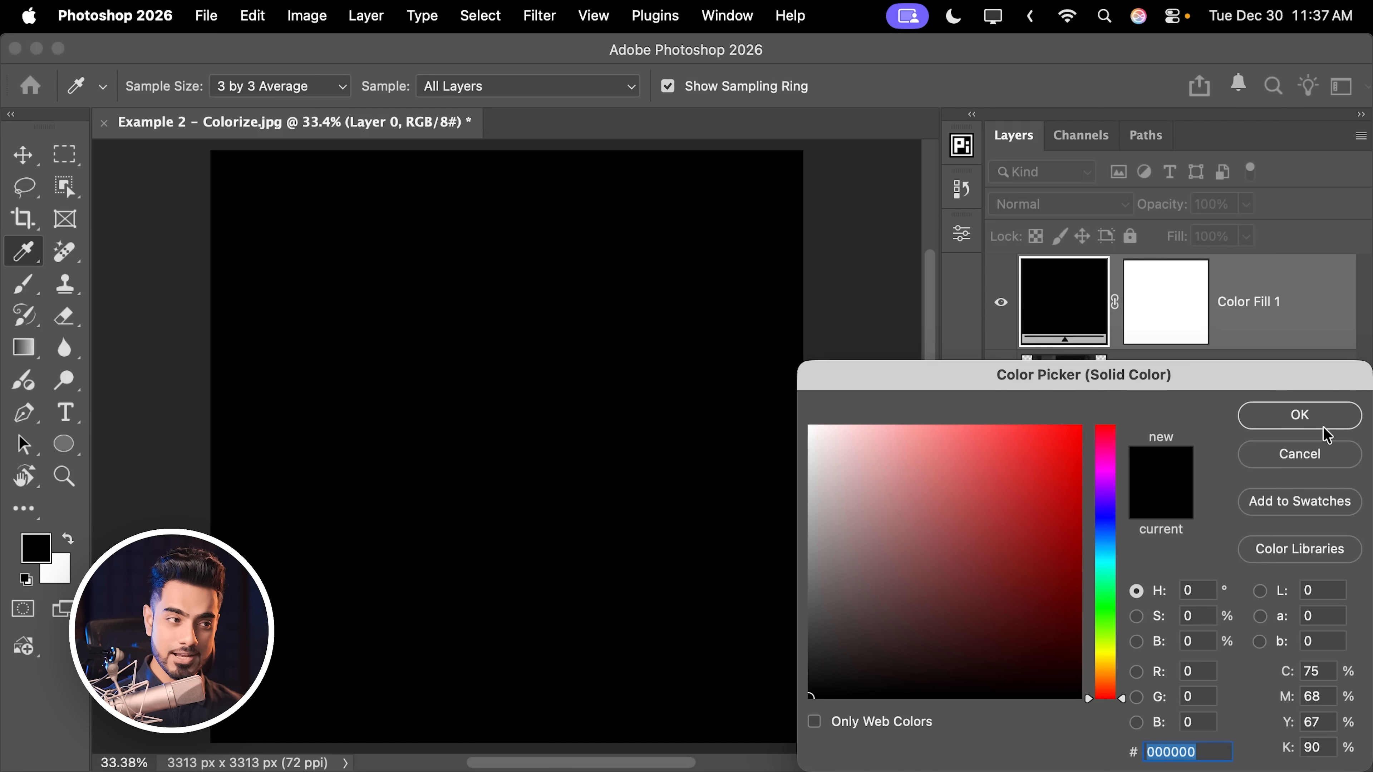
click(1324, 426)
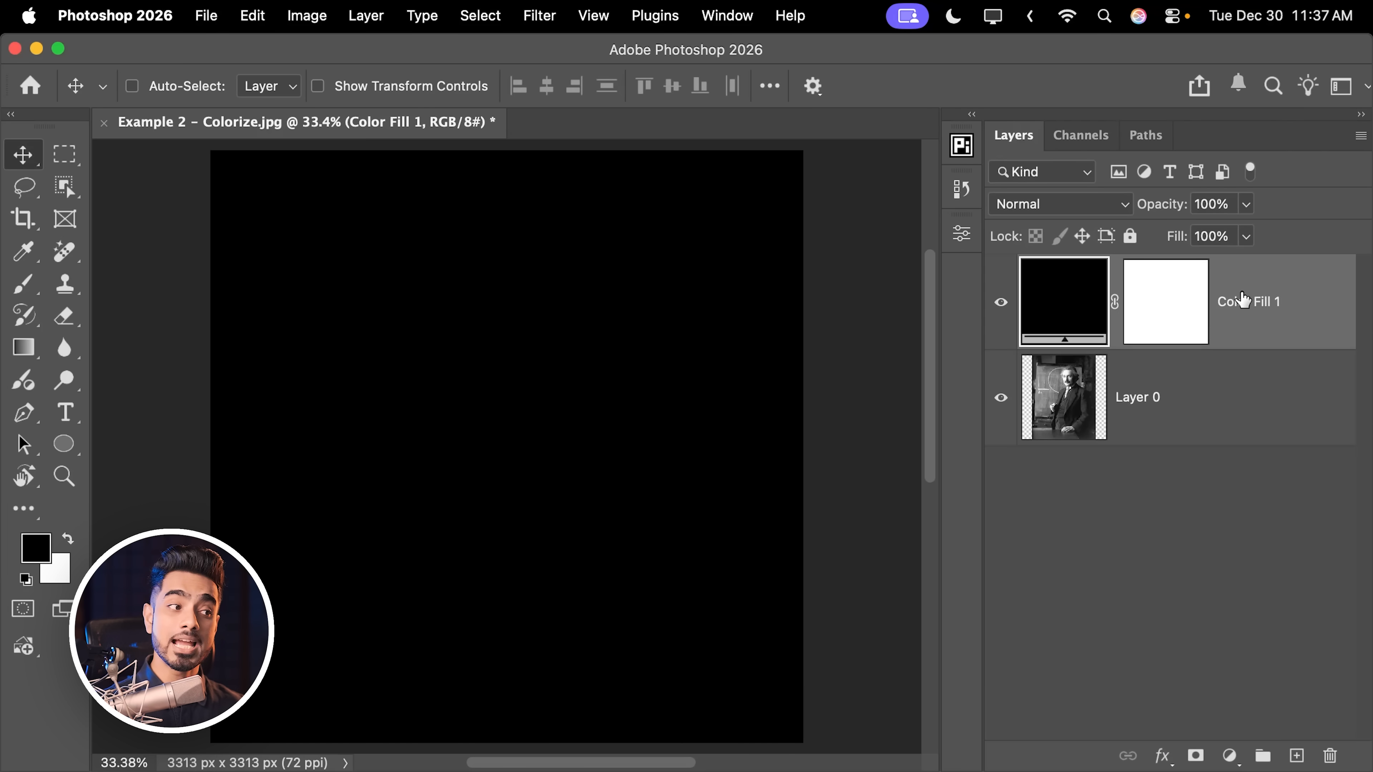
drag(1243, 300, 1208, 495)
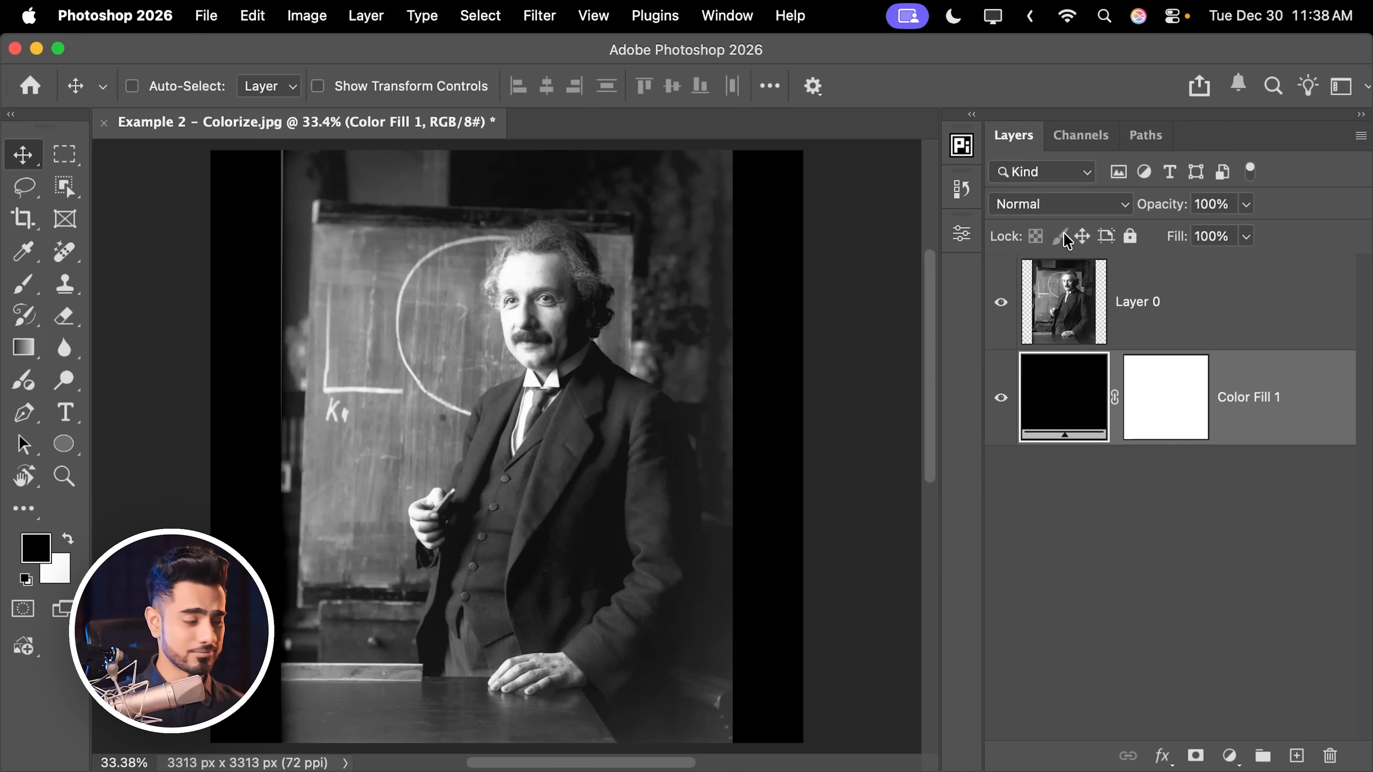
Select the entire canvas on the photo layer and show the Contextual Task Bar.
click(1223, 336)
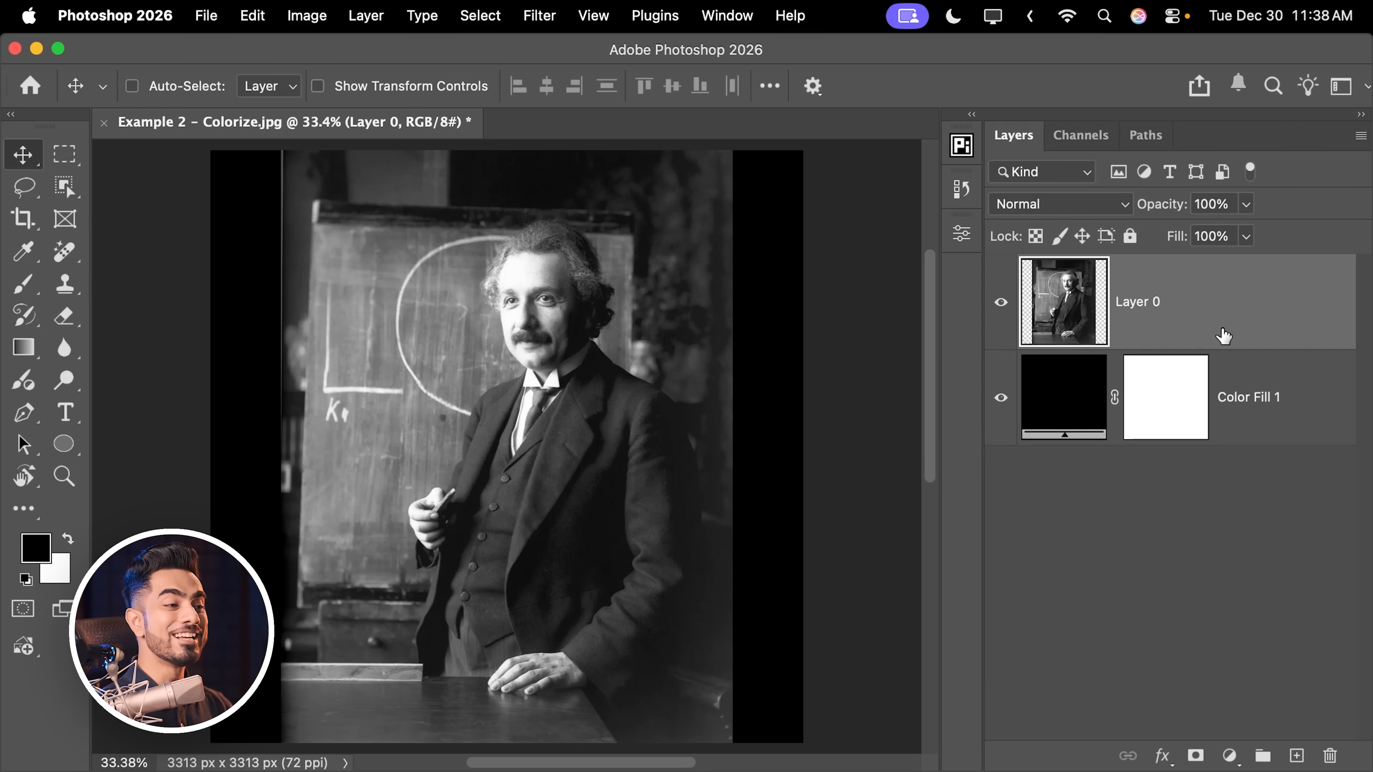
key(super+a)
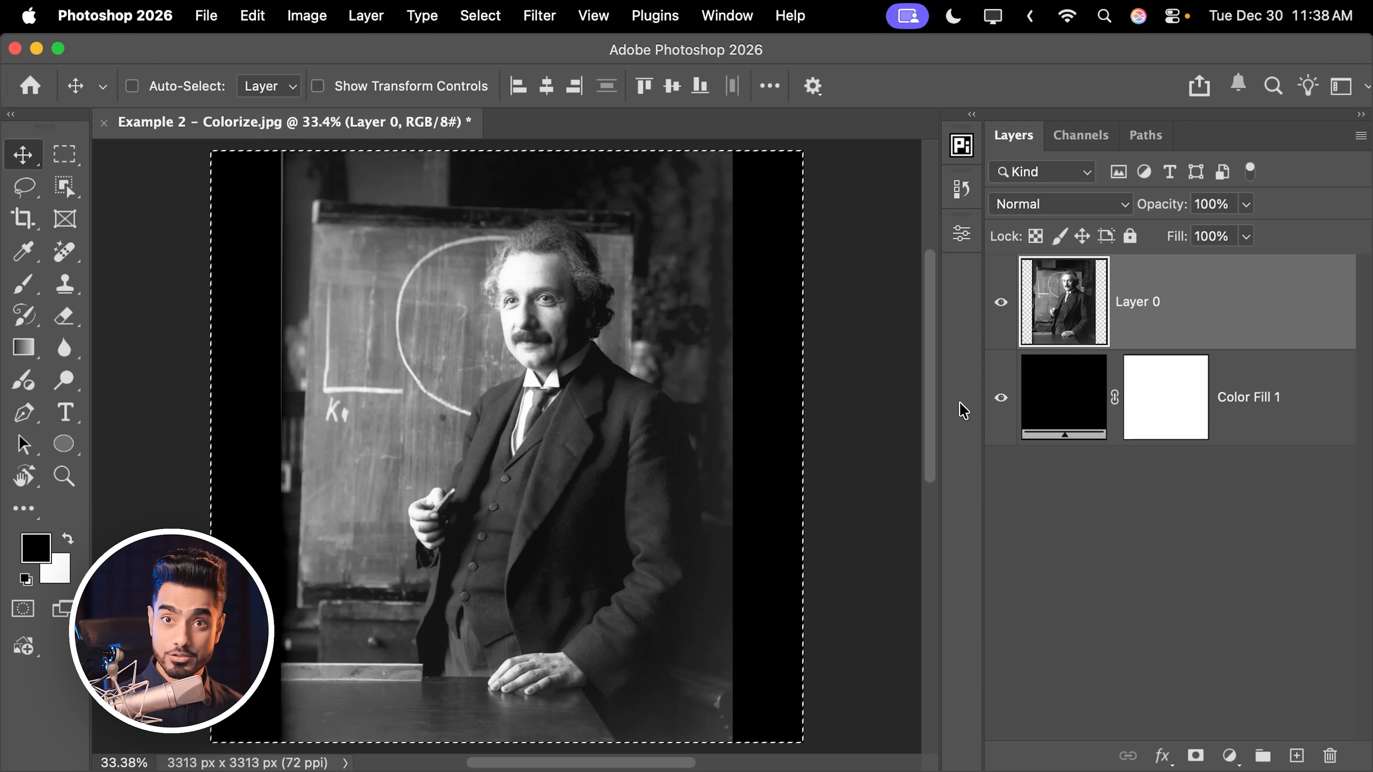
right_click(882, 208)
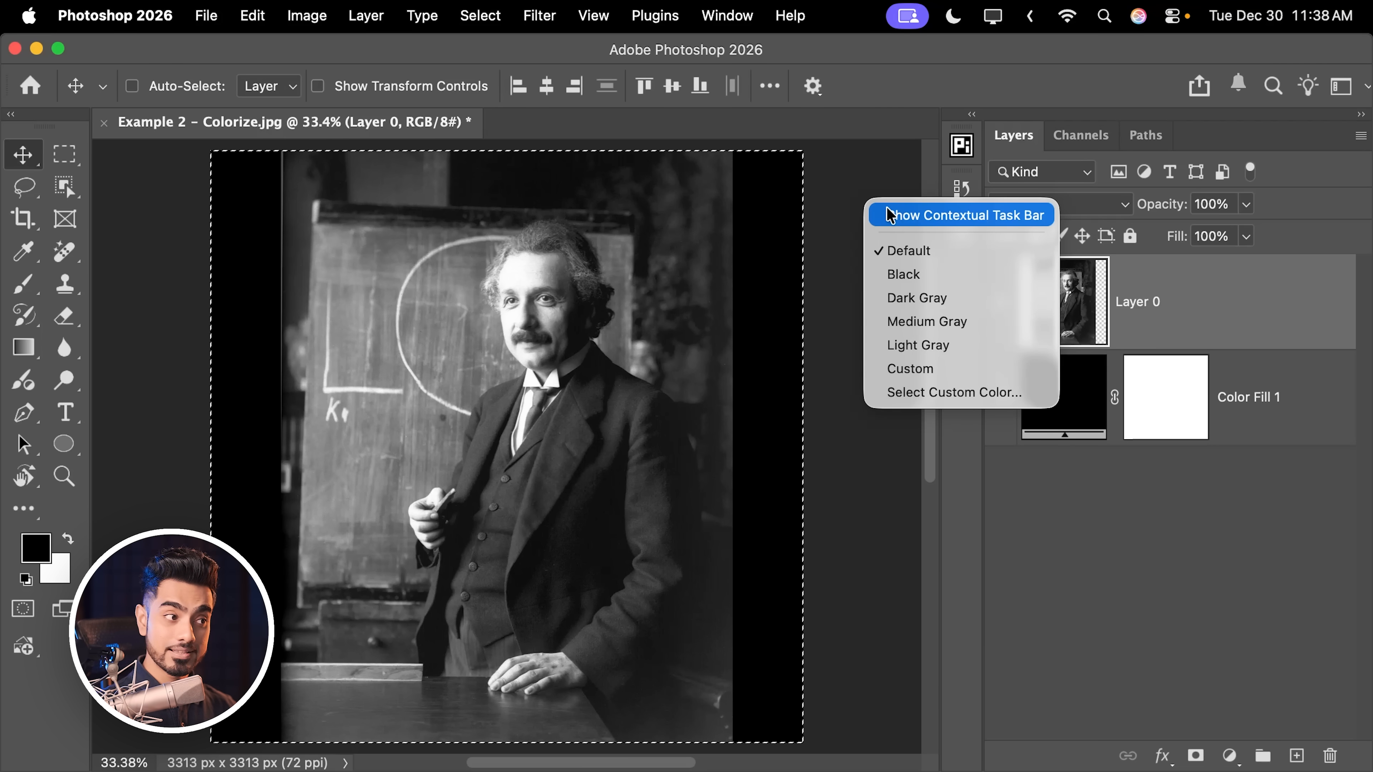
click(911, 216)
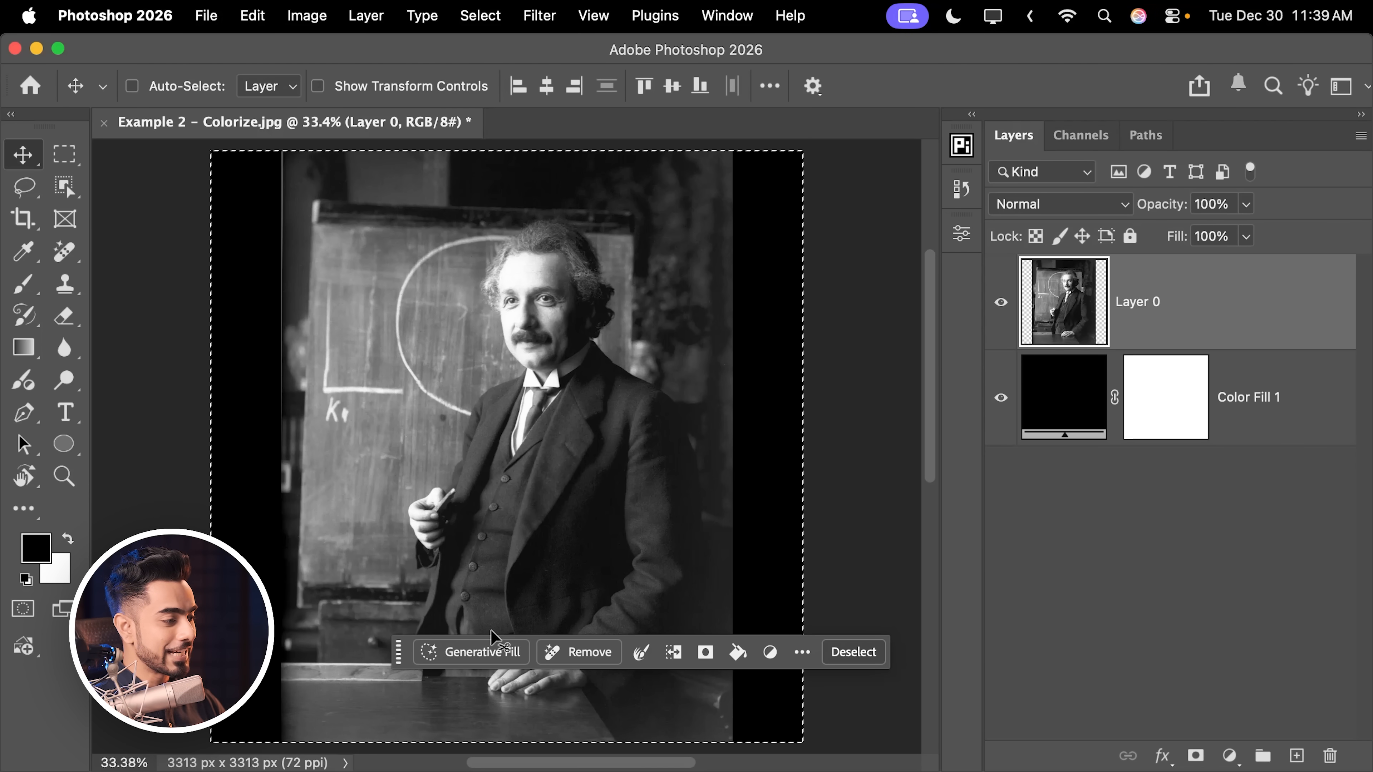
Run Generative Fill with the prompt "colorize this photo. green chalkboard, black suit, dark blue vest, red tie, natural skin tone.".
click(492, 643)
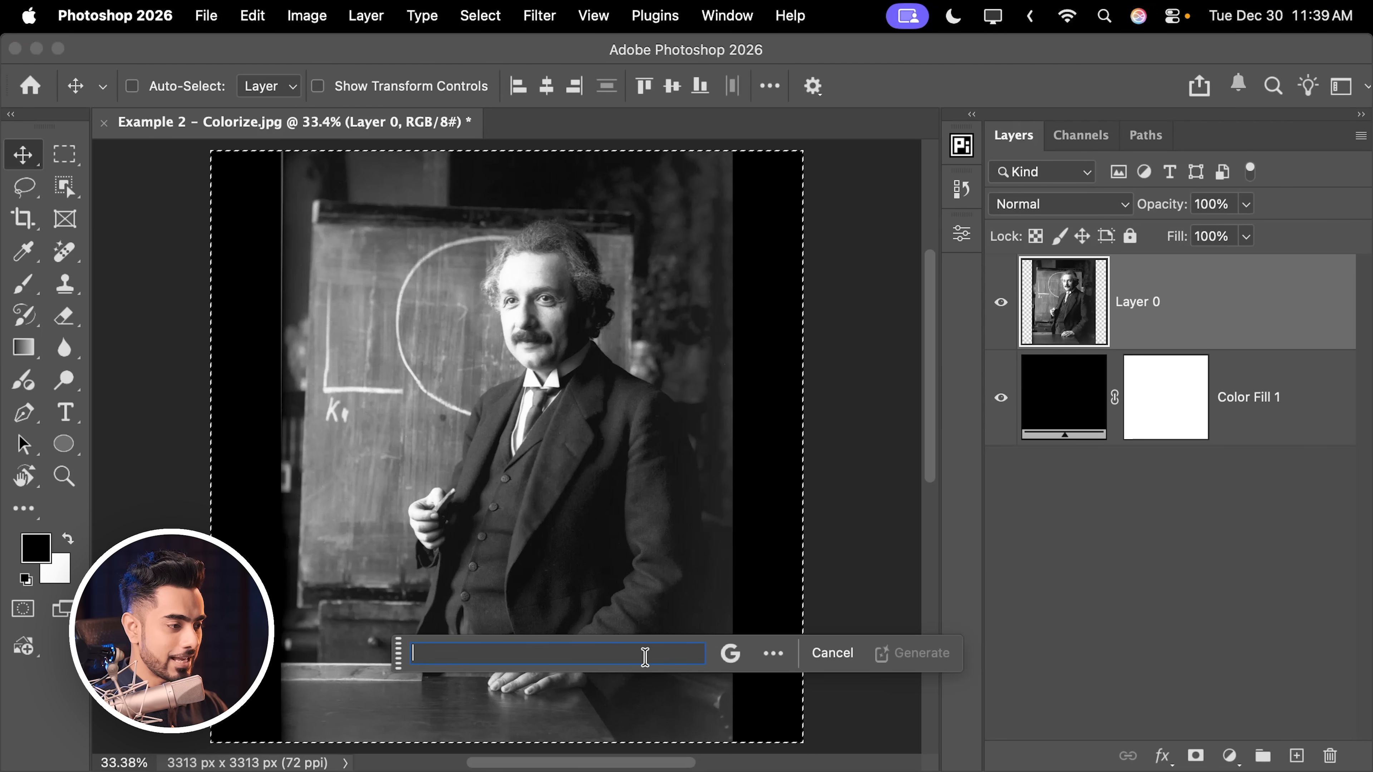
click(730, 654)
click(540, 652)
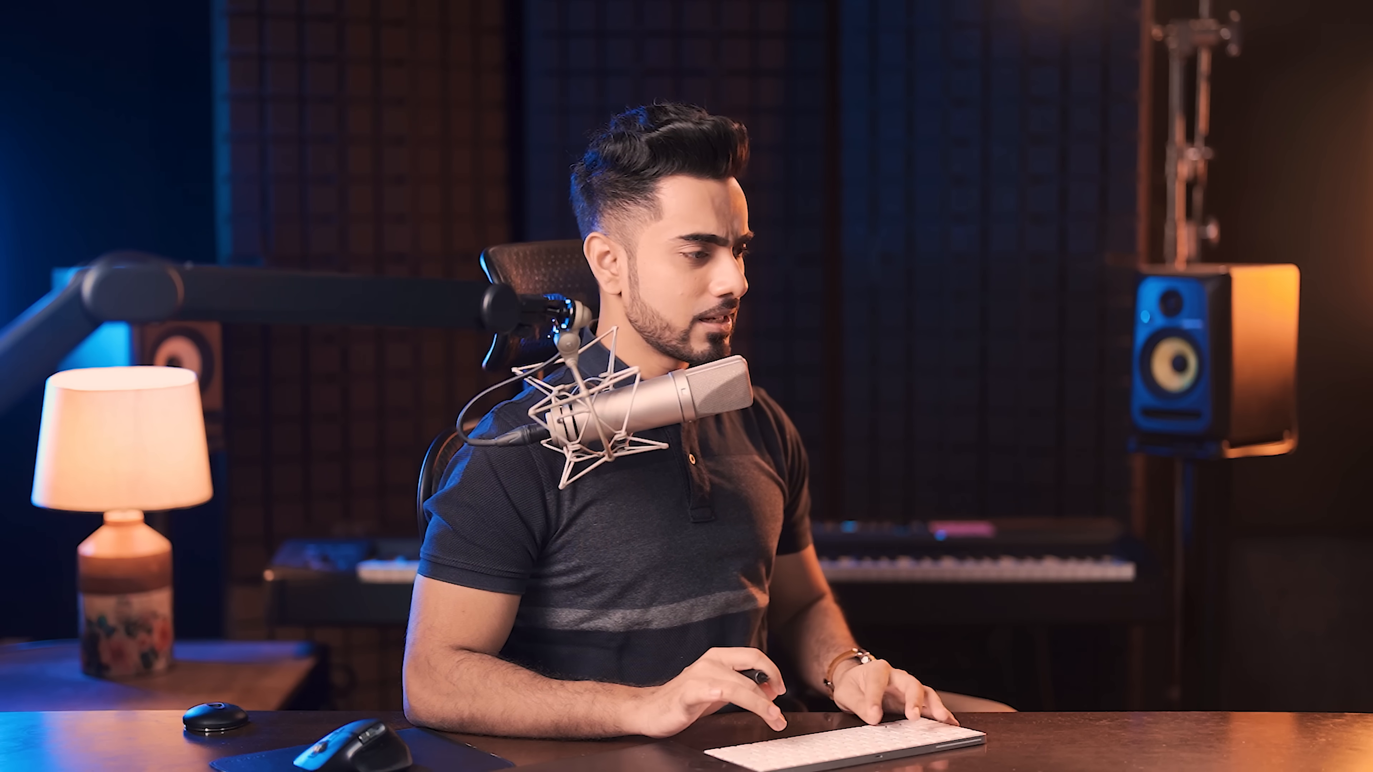
drag(534, 653, 597, 653)
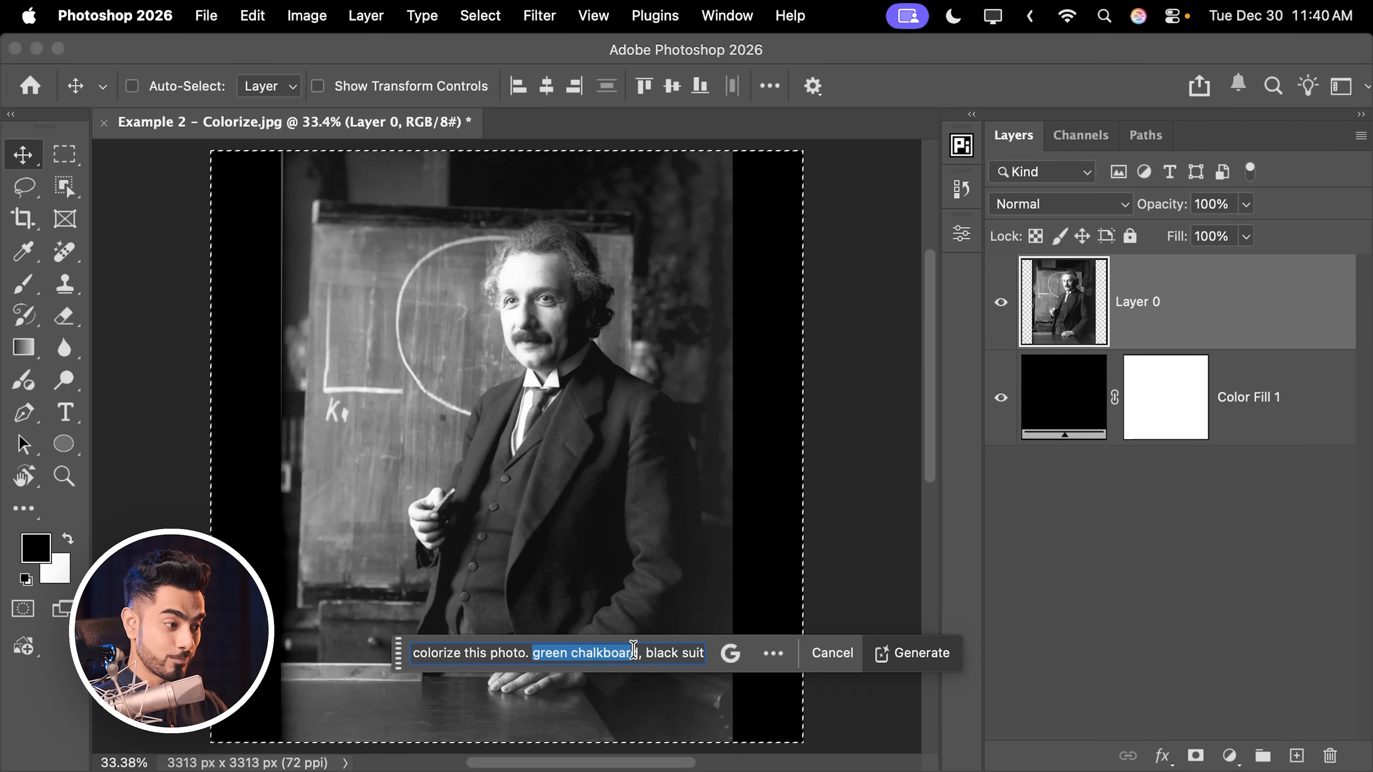
drag(709, 657, 723, 655)
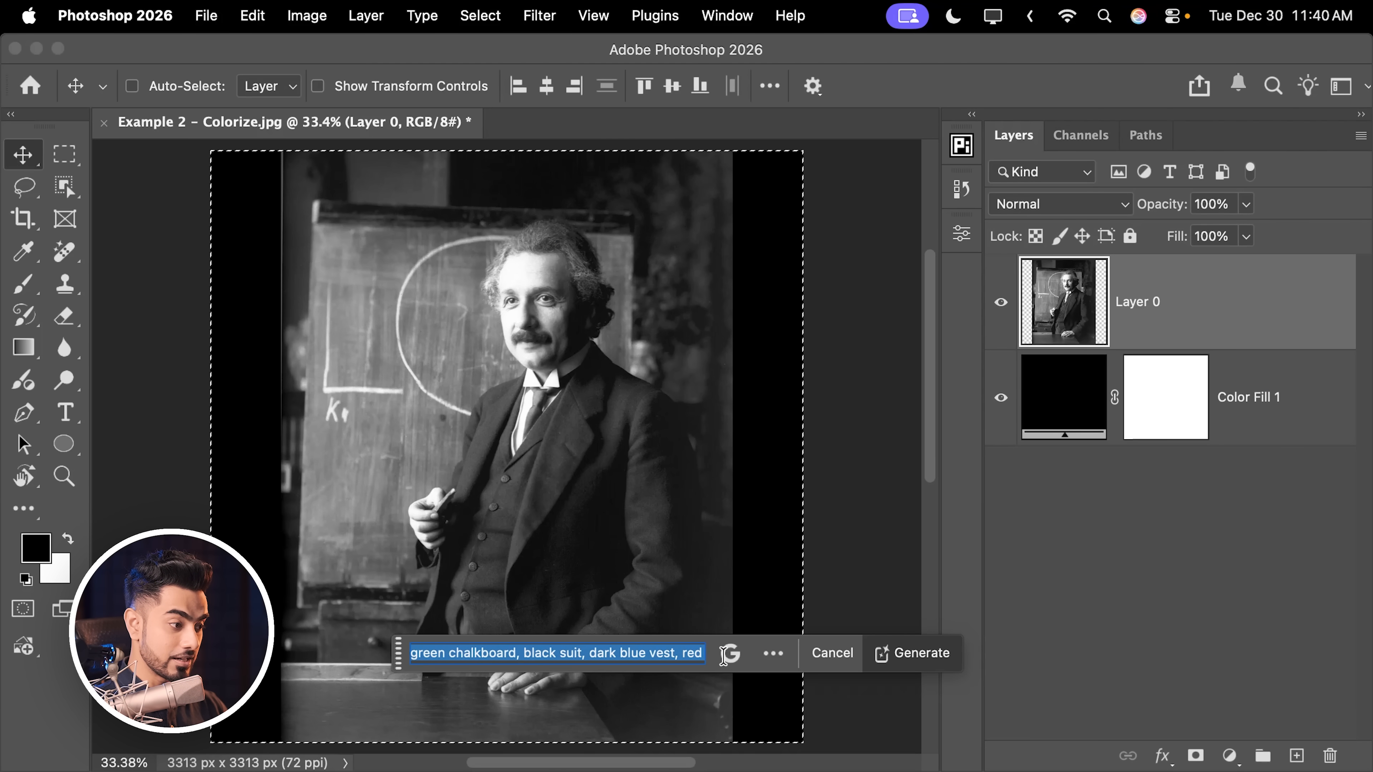
click(691, 654)
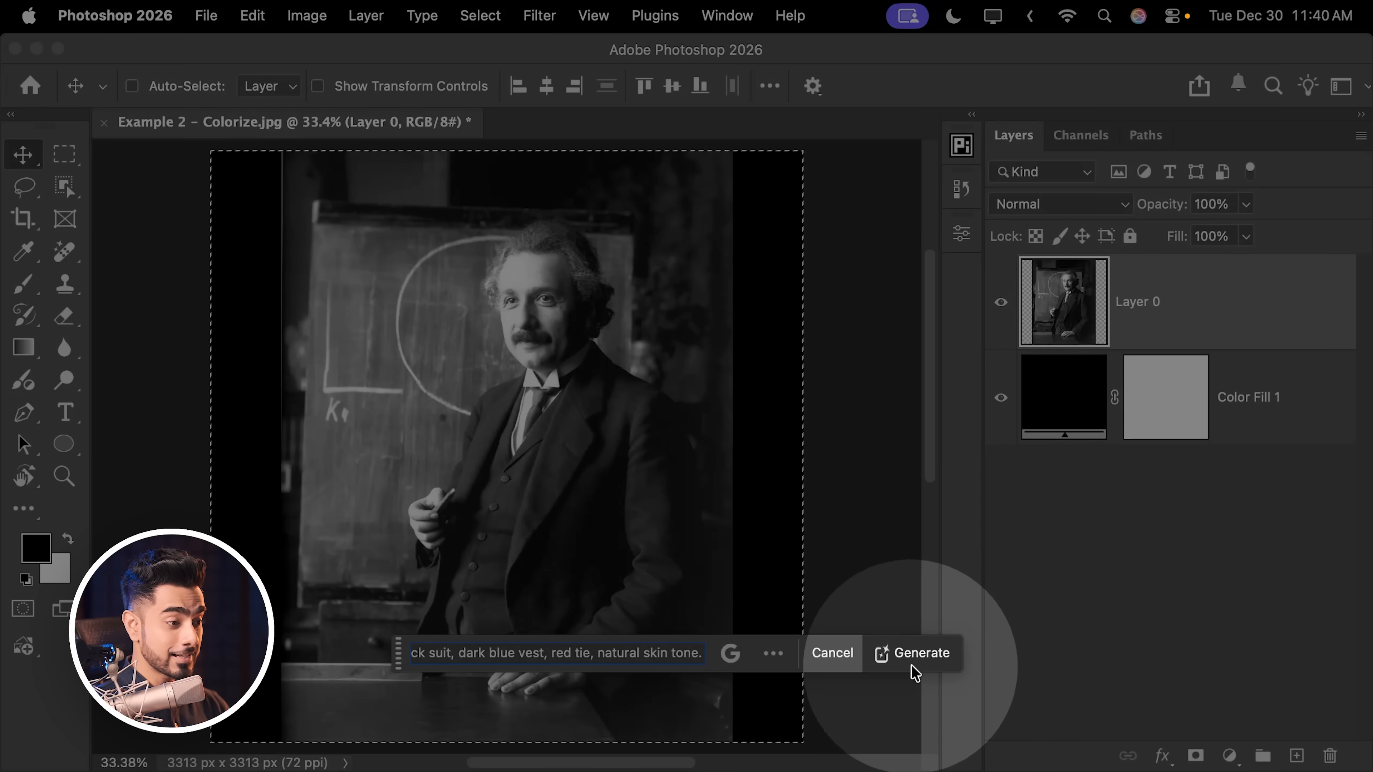
click(920, 659)
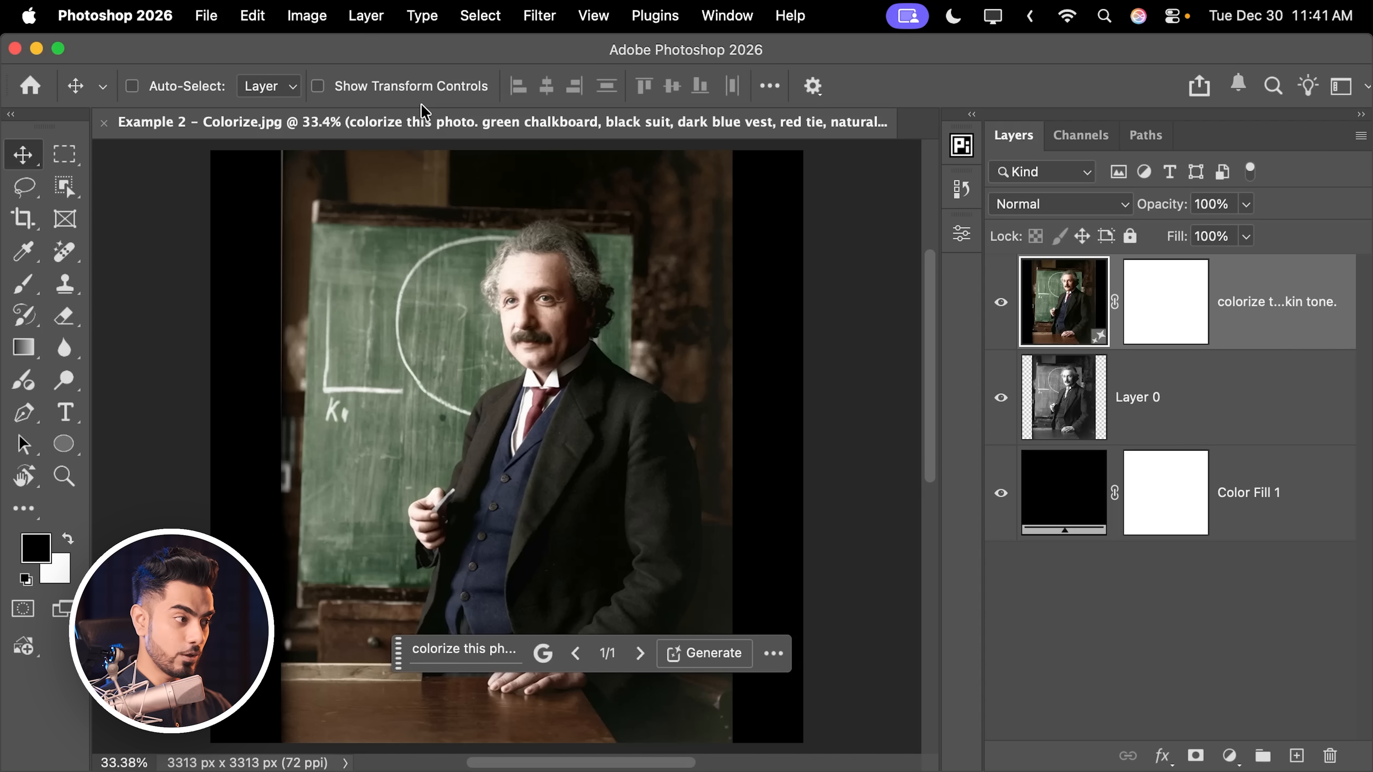
Compare the generated color layer with the original photo up close around the face, eyes and mustache by toggling its visibility.
drag(523, 297, 591, 285)
click(1003, 306)
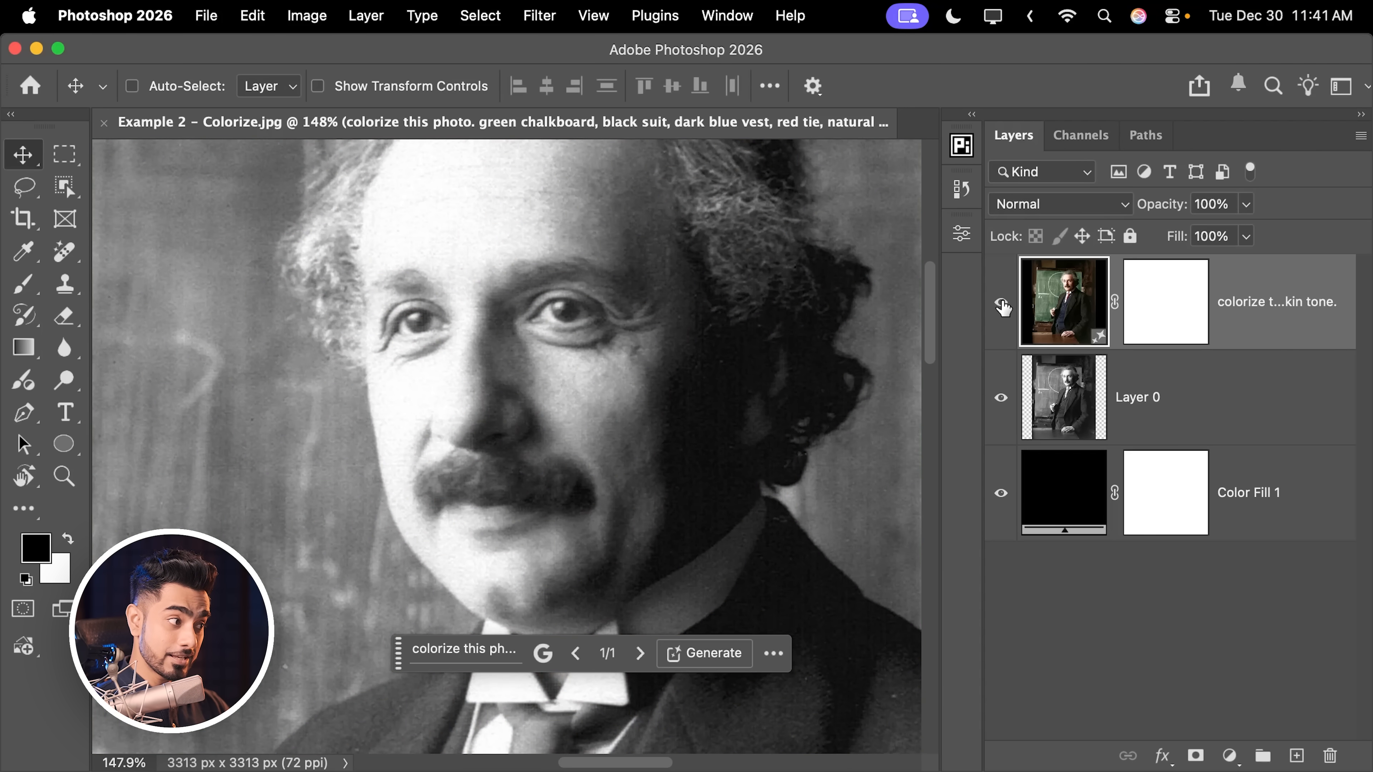
click(1004, 306)
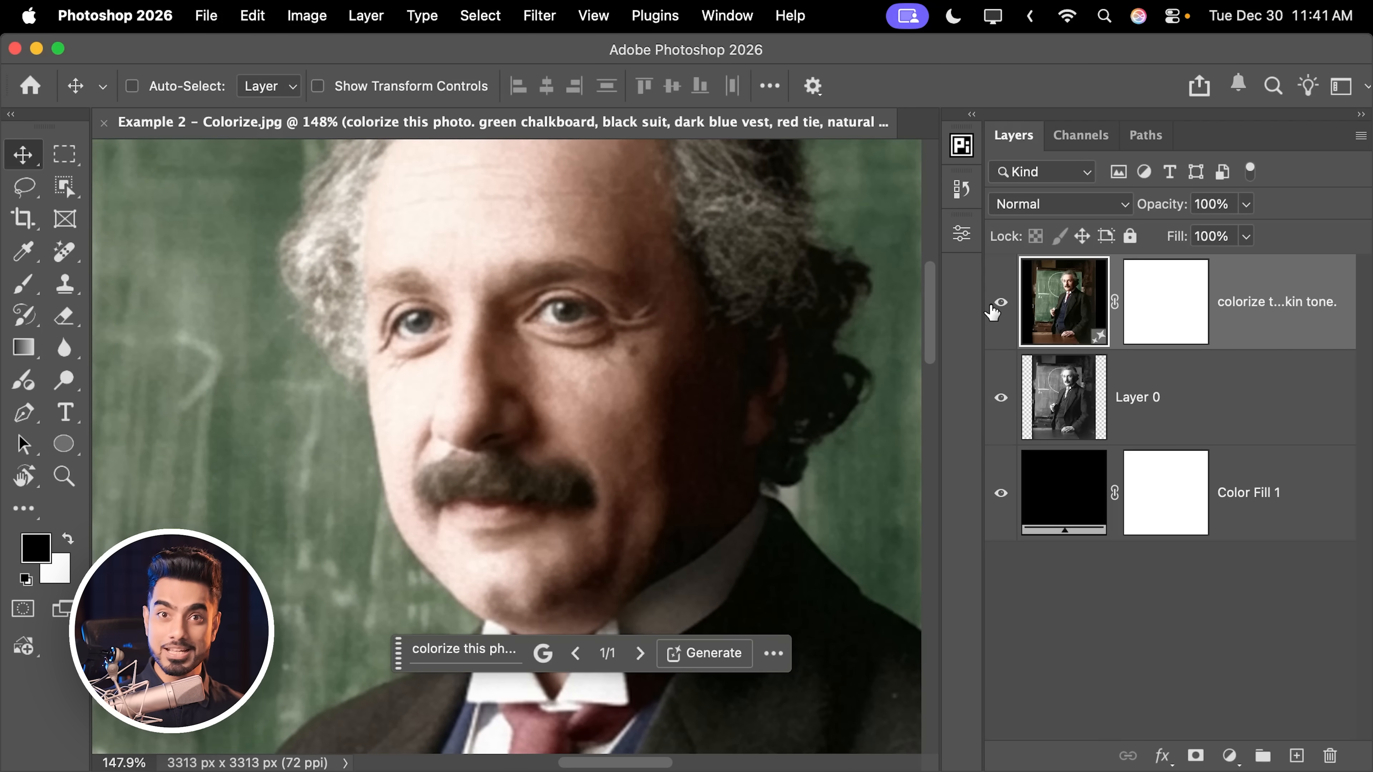
drag(434, 338, 597, 306)
click(1001, 307)
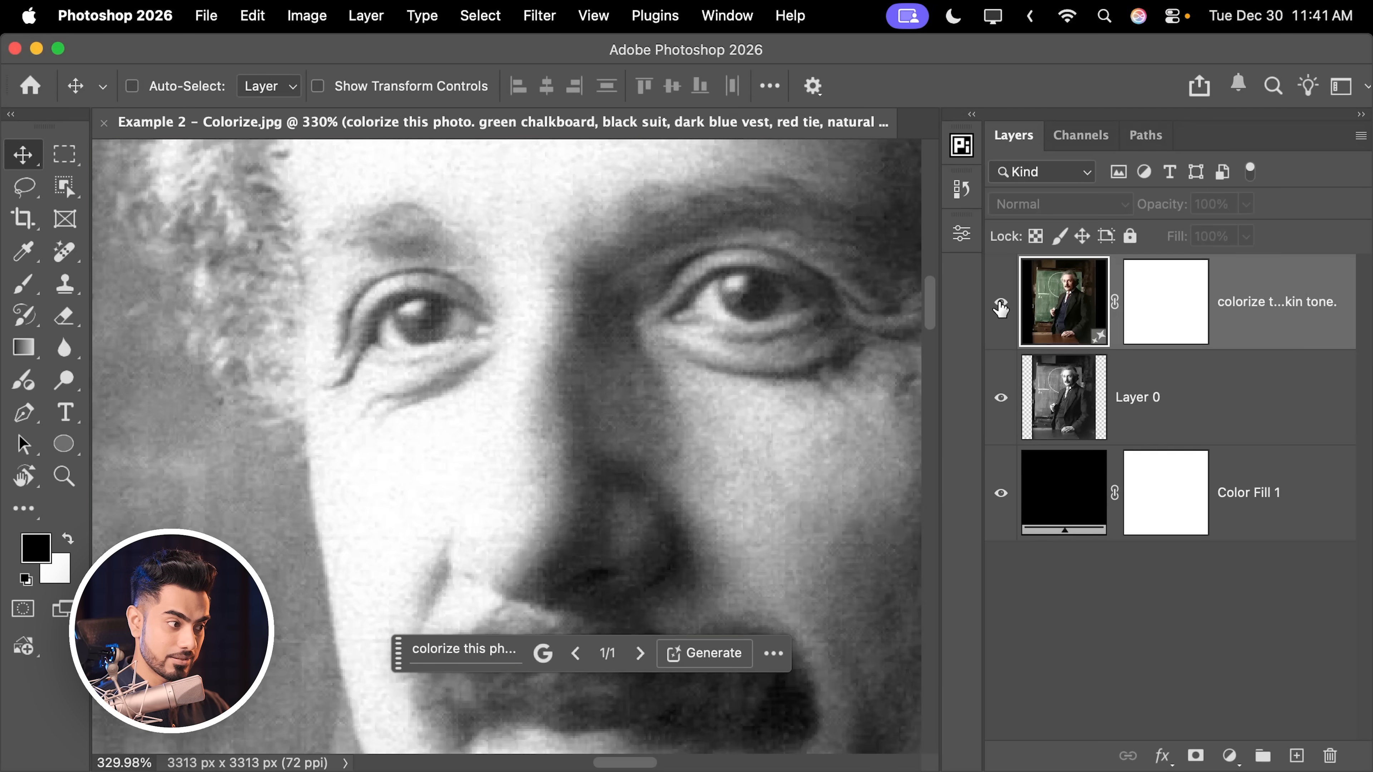
click(1001, 307)
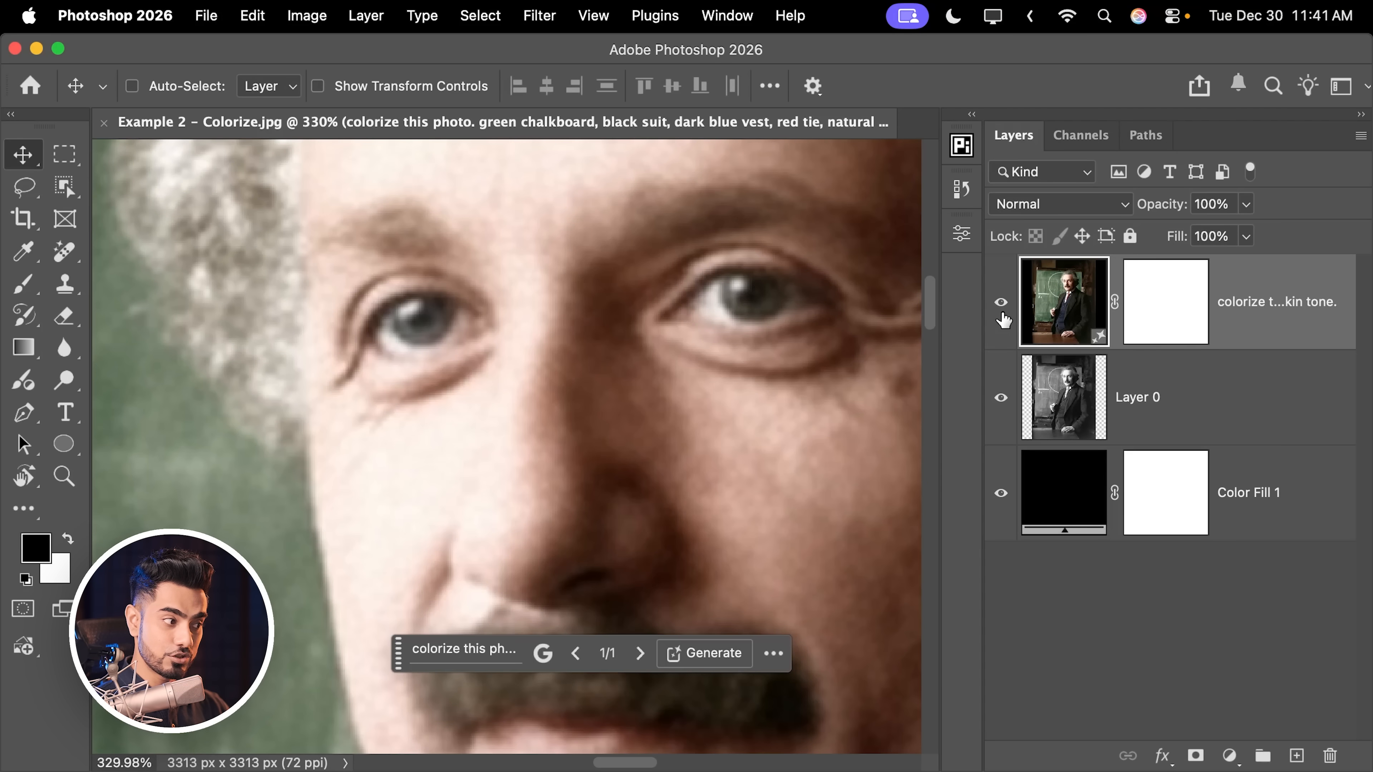
scroll(726, 424, down, 5)
scroll(726, 423, right, 3)
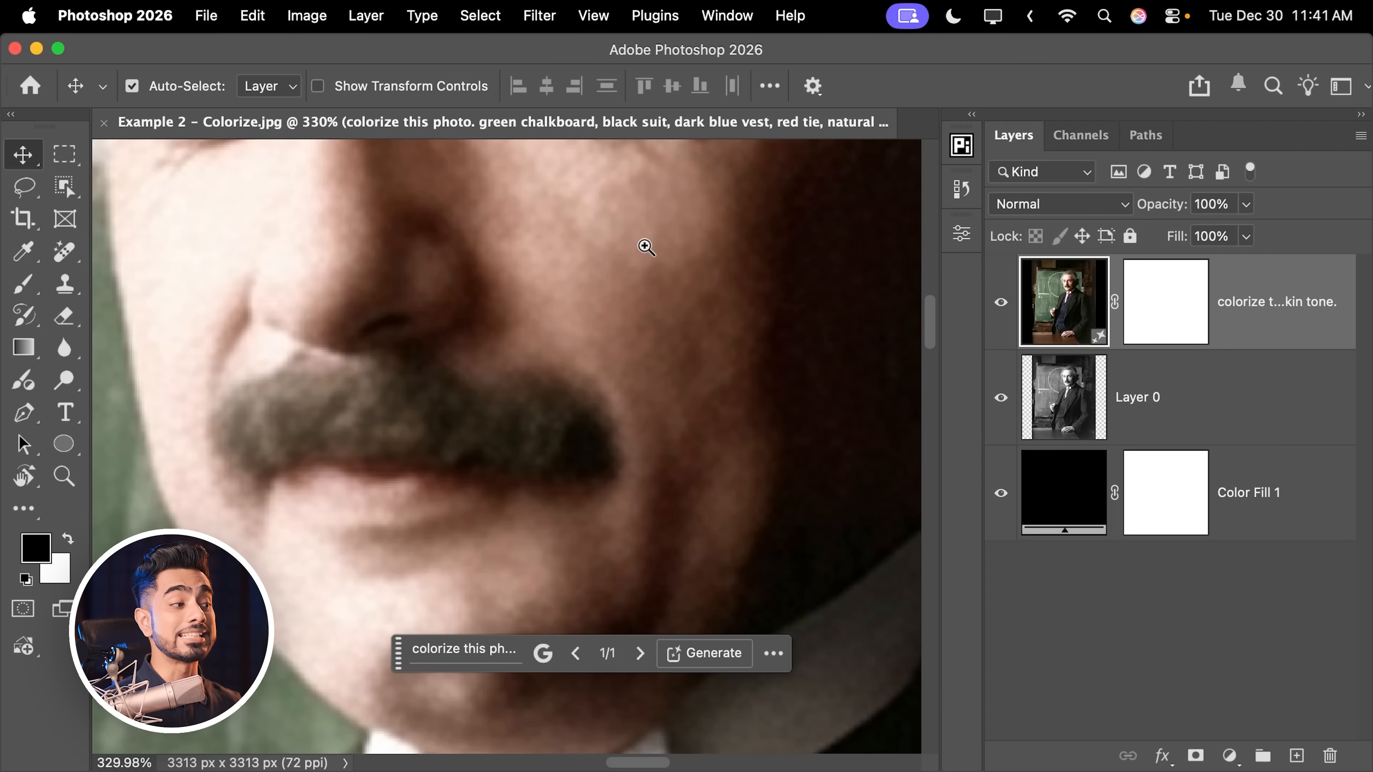
drag(646, 248, 611, 360)
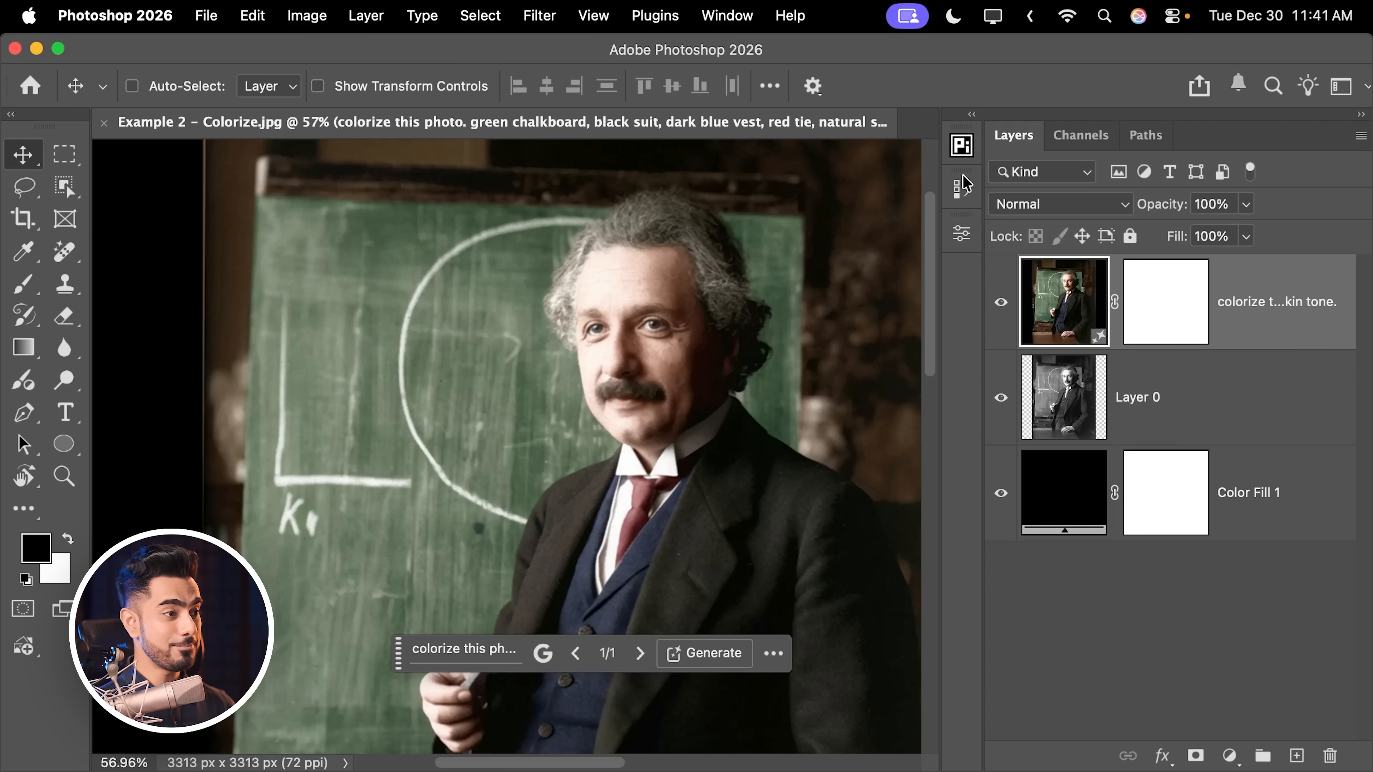
Set the generated color layer's blend mode to Color.
click(1050, 210)
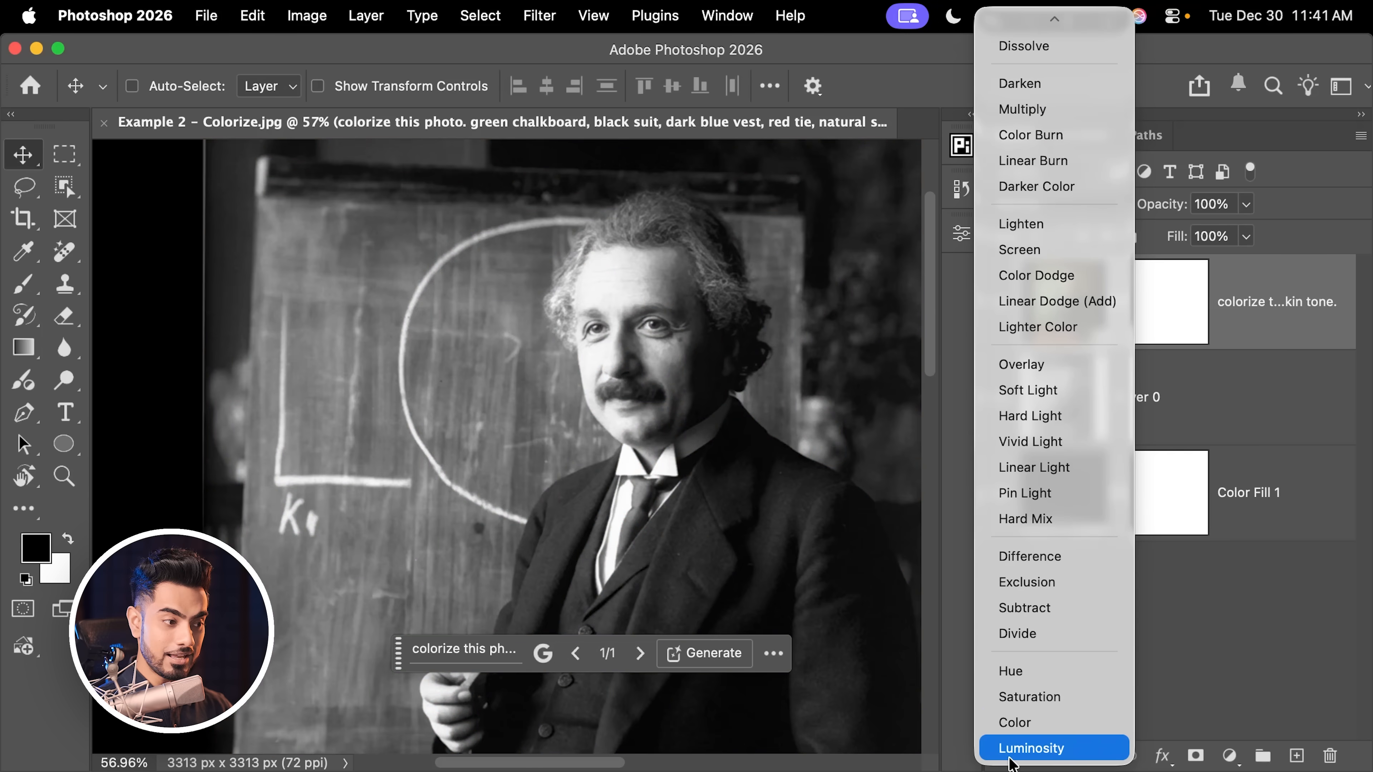
click(1033, 724)
key(super+0)
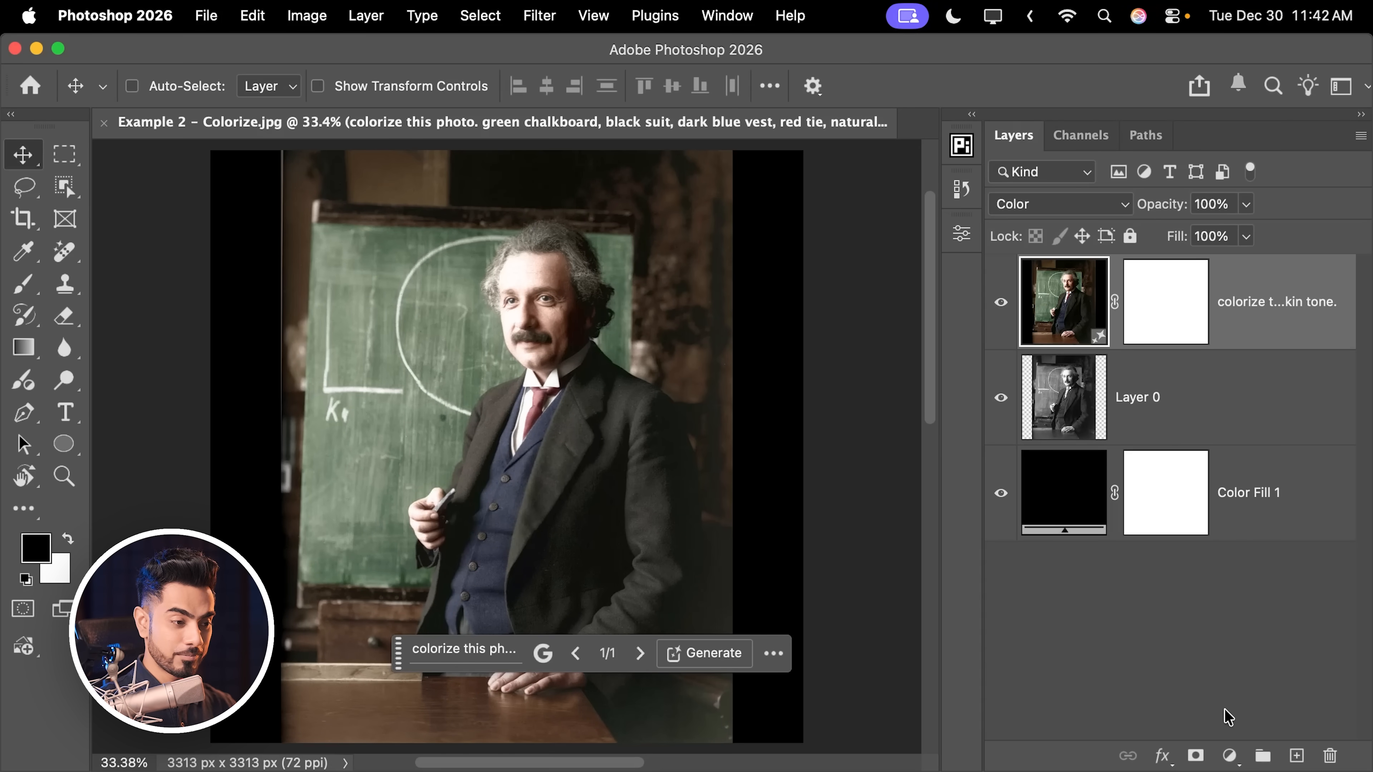
Add a Solid Color fill layer in light cream (#ffeec1) above the generated color layer.
click(1230, 756)
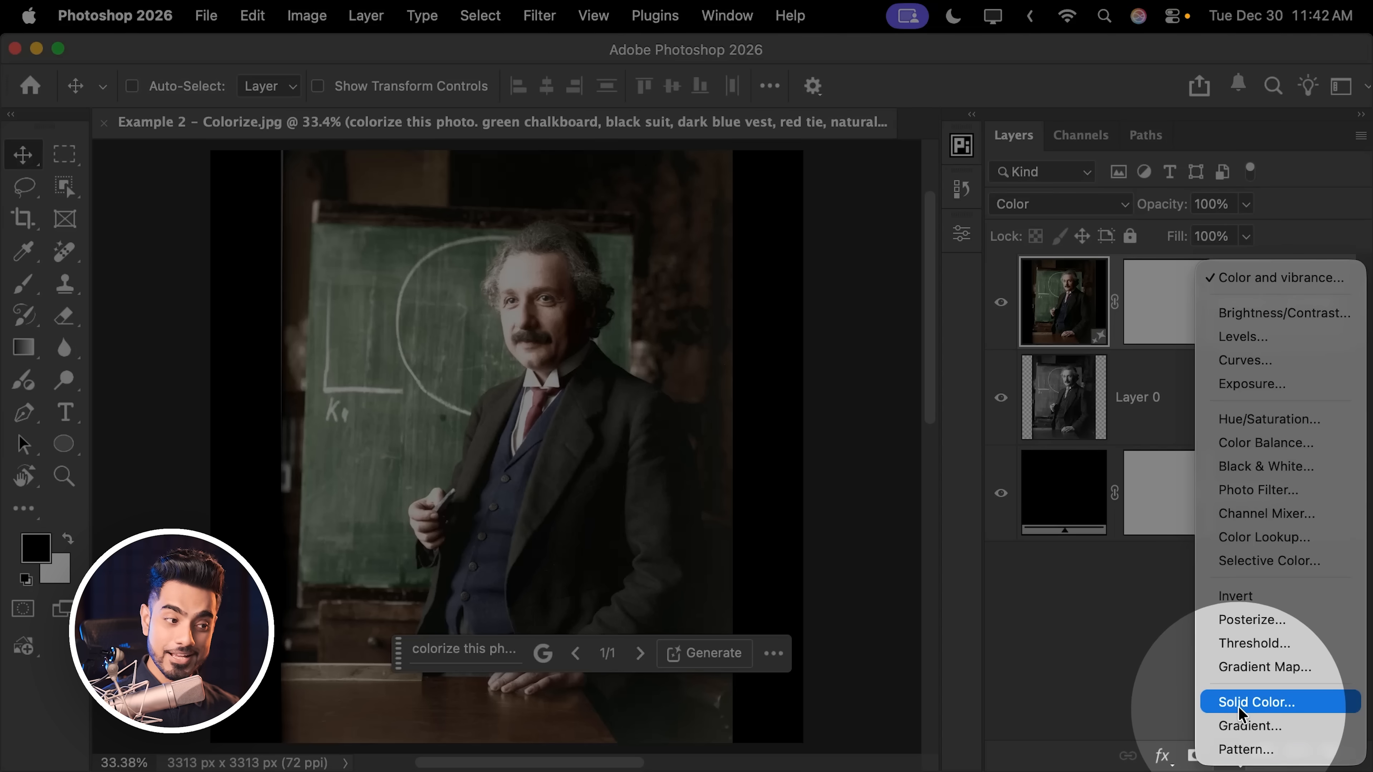
click(1239, 703)
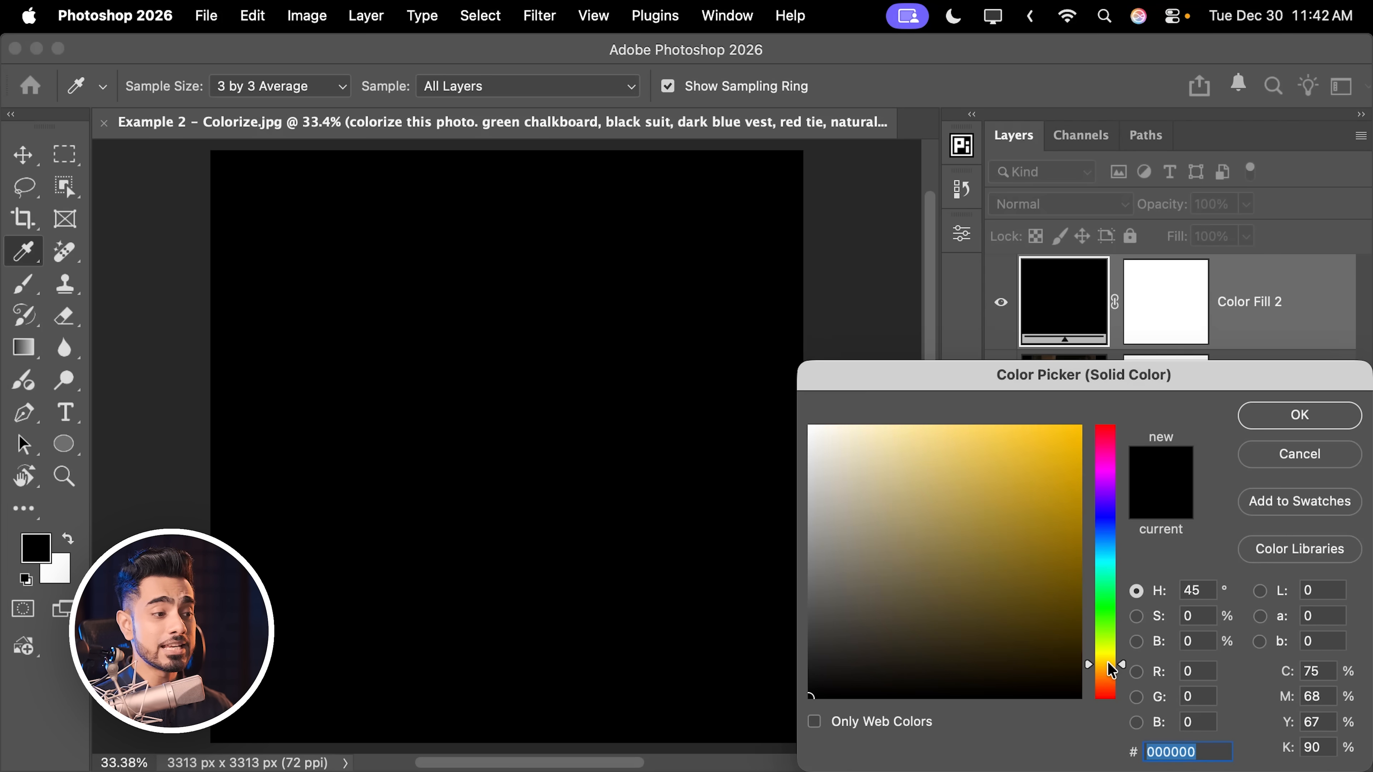
drag(1111, 670, 1113, 671)
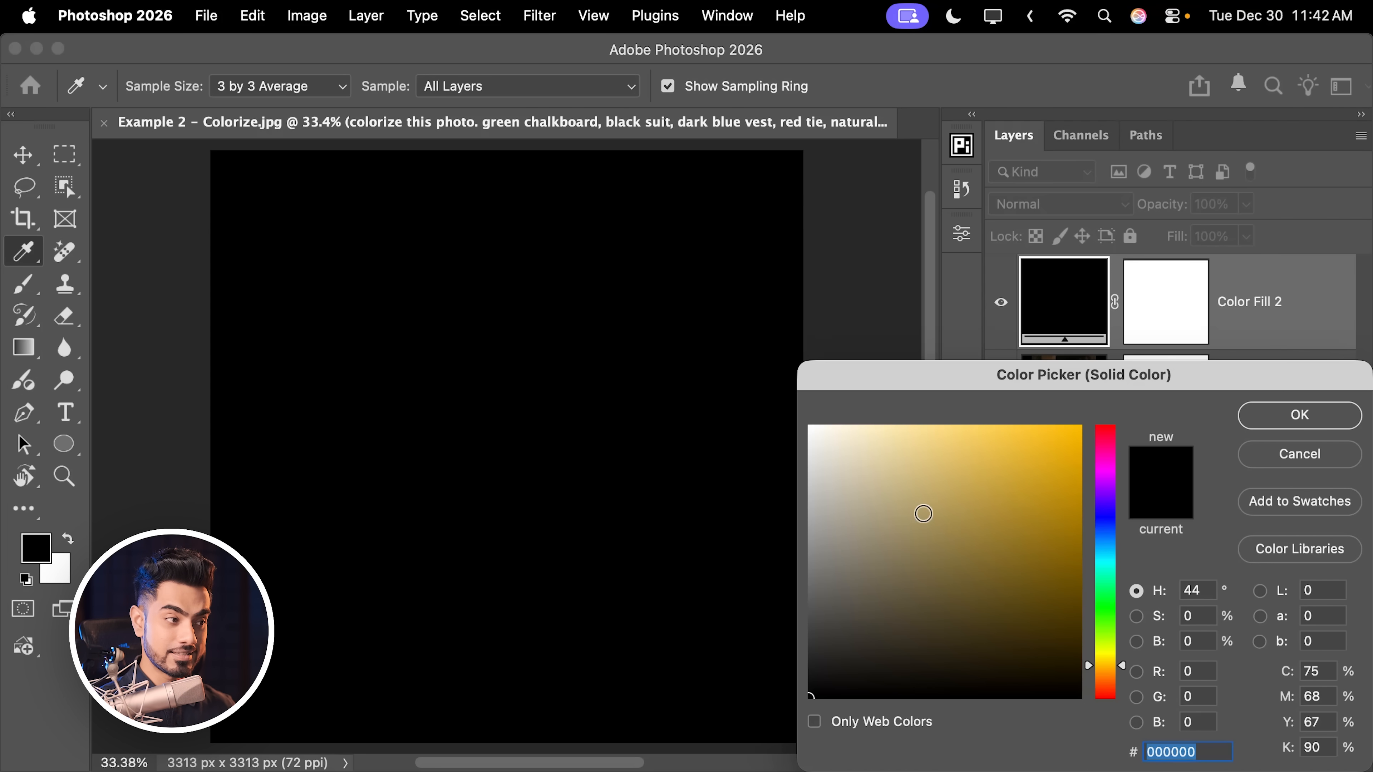
mouse_move(873, 460)
mouse_down()
mouse_move(861, 433)
mouse_move(875, 422)
mouse_up()
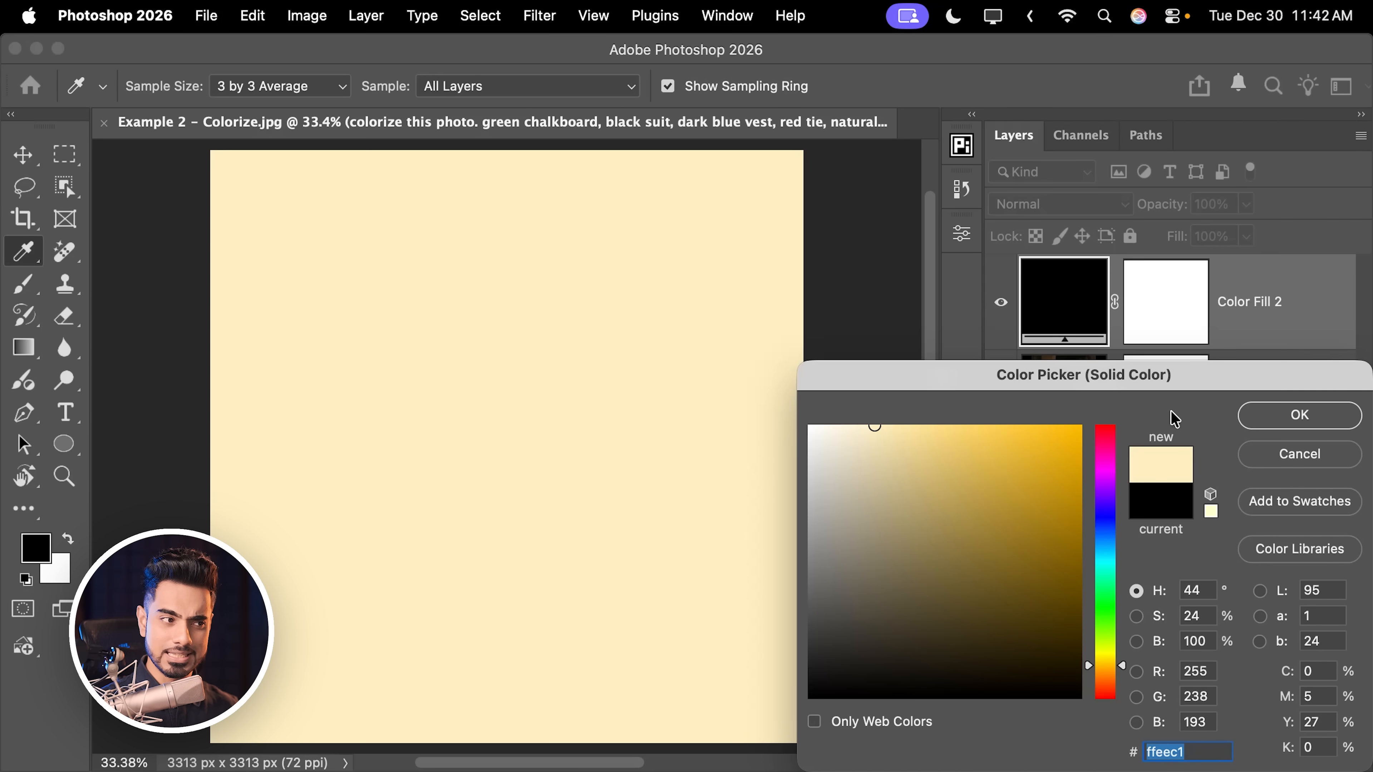
click(1287, 417)
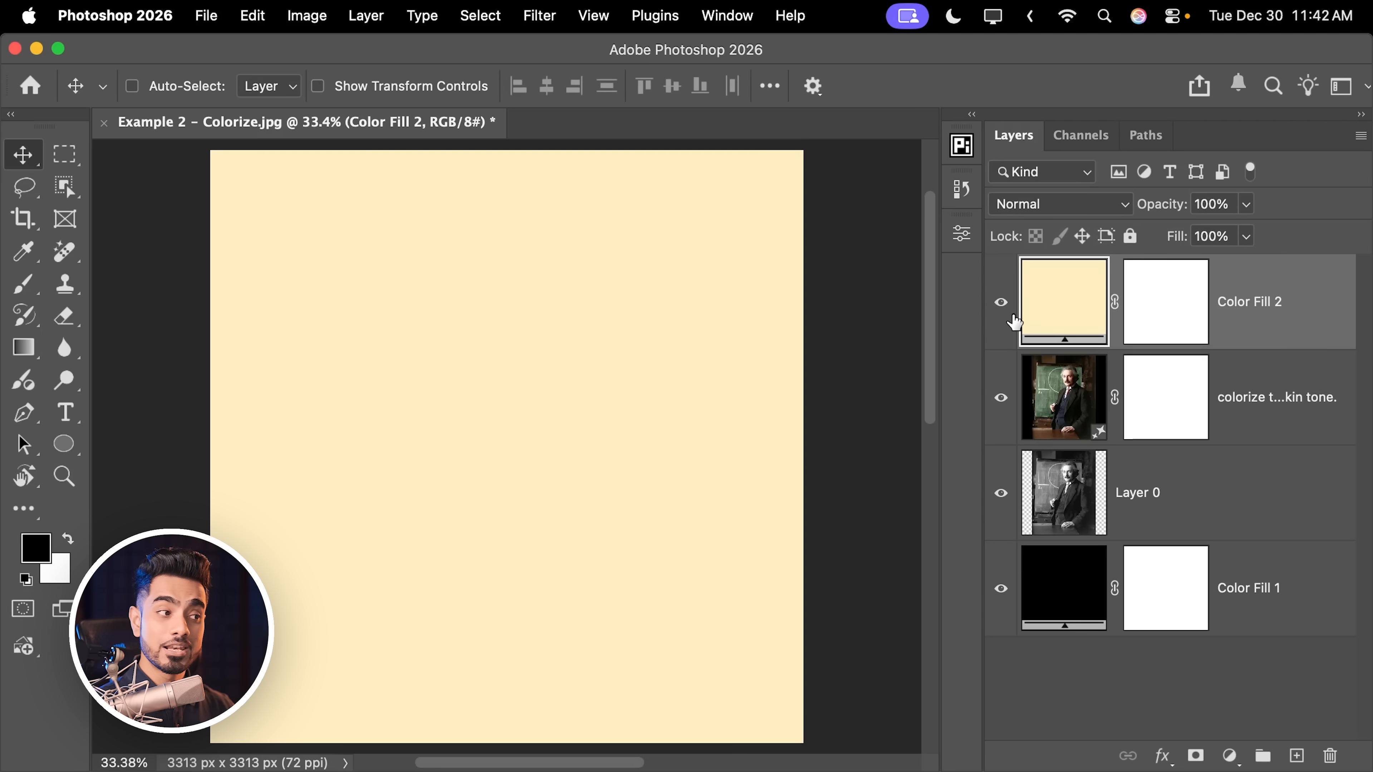
Hide the top fill layer, recolor it from a forehead skin sample brightened to #ffe3d8, and show it again.
click(1000, 304)
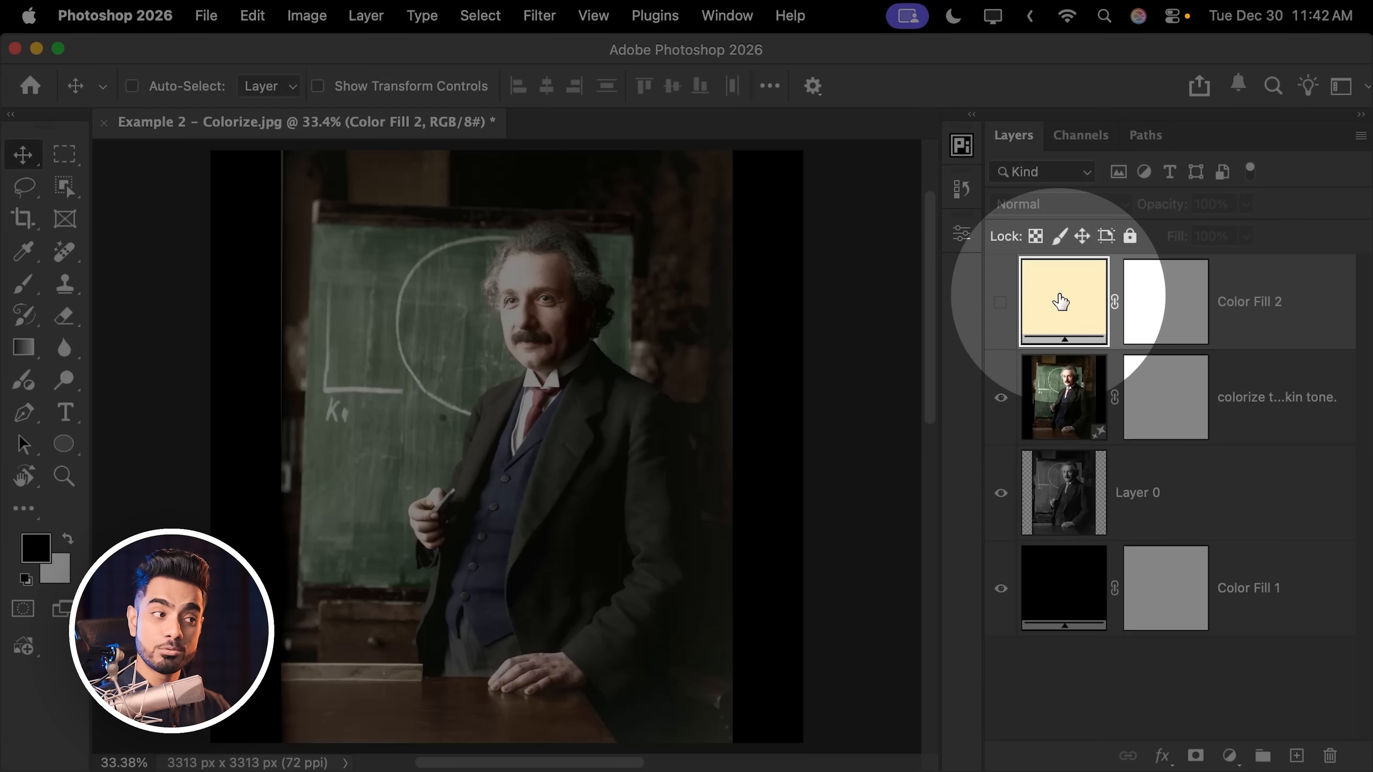
double_click(1054, 302)
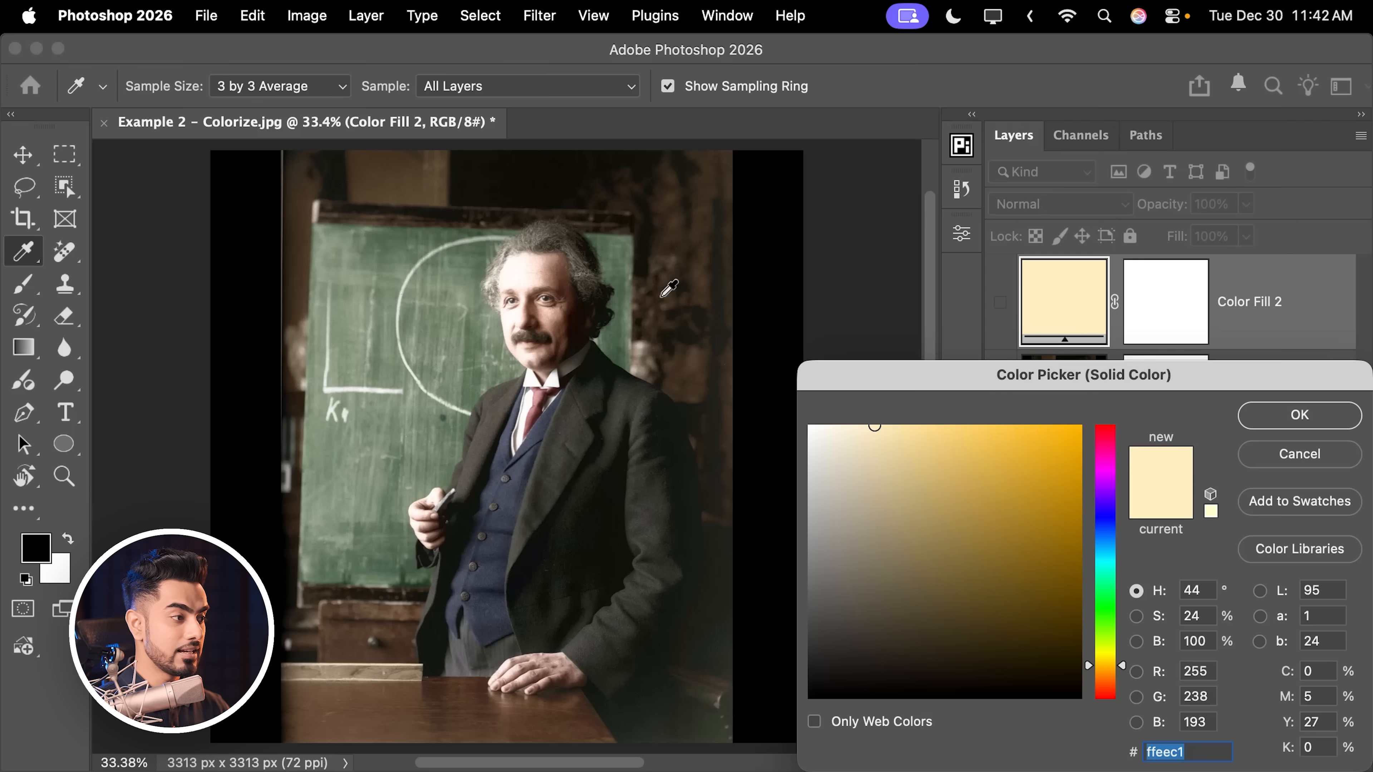
drag(545, 266, 713, 215)
click(579, 207)
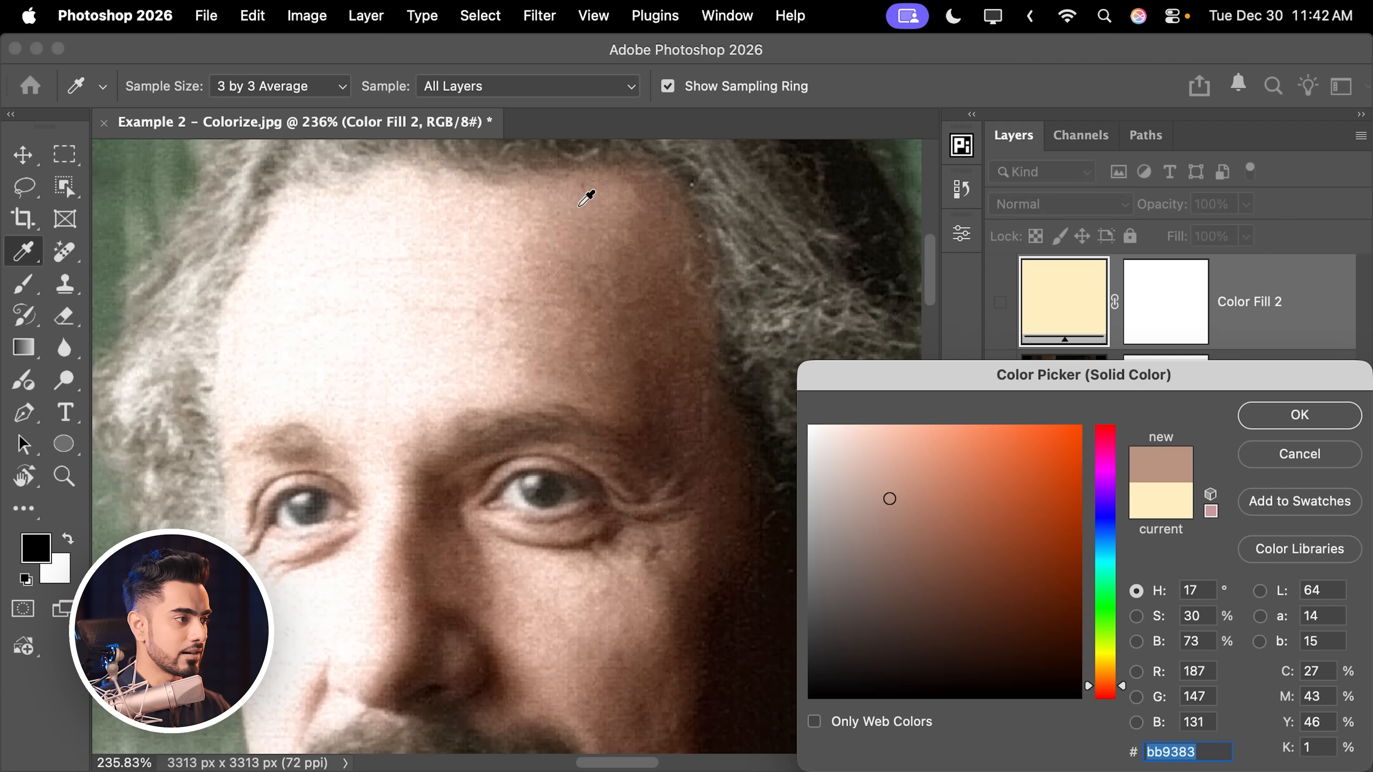
click(557, 229)
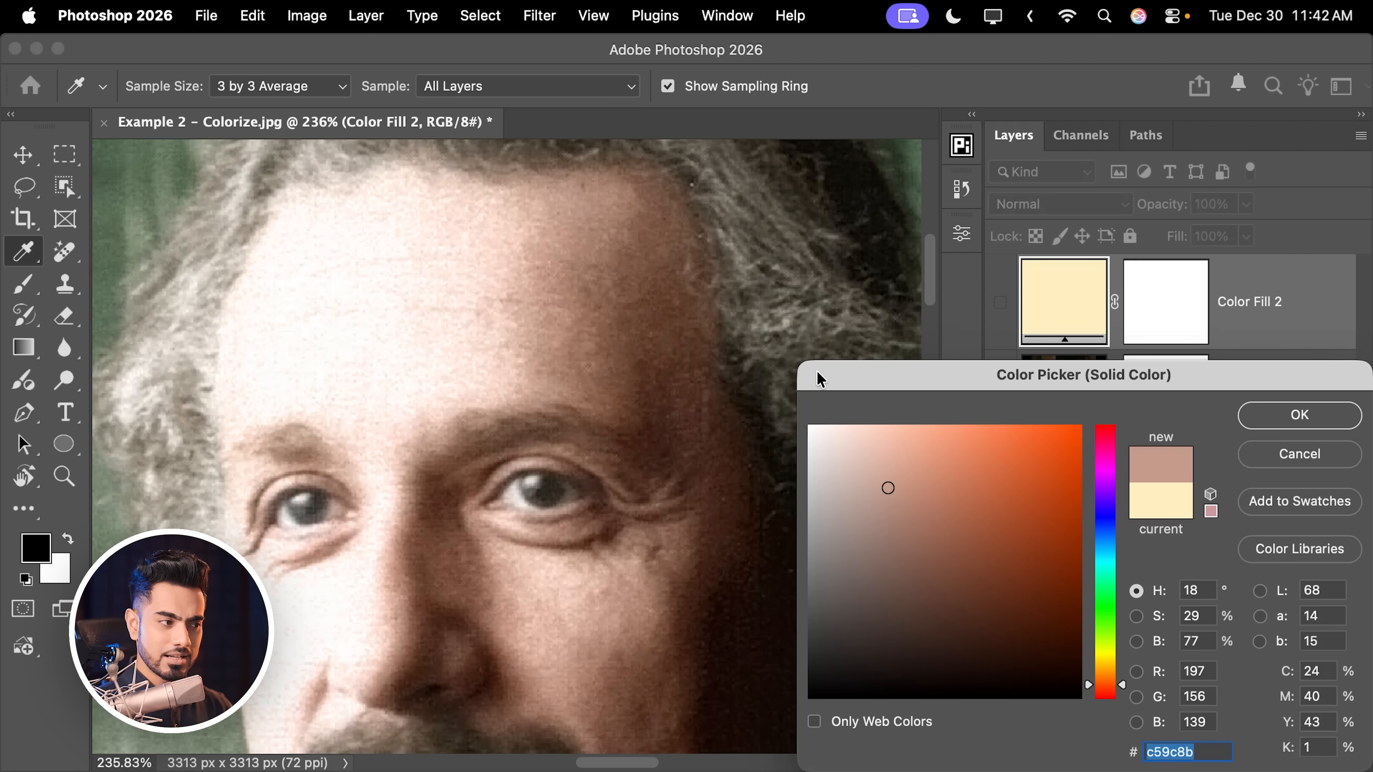
drag(890, 483, 867, 419)
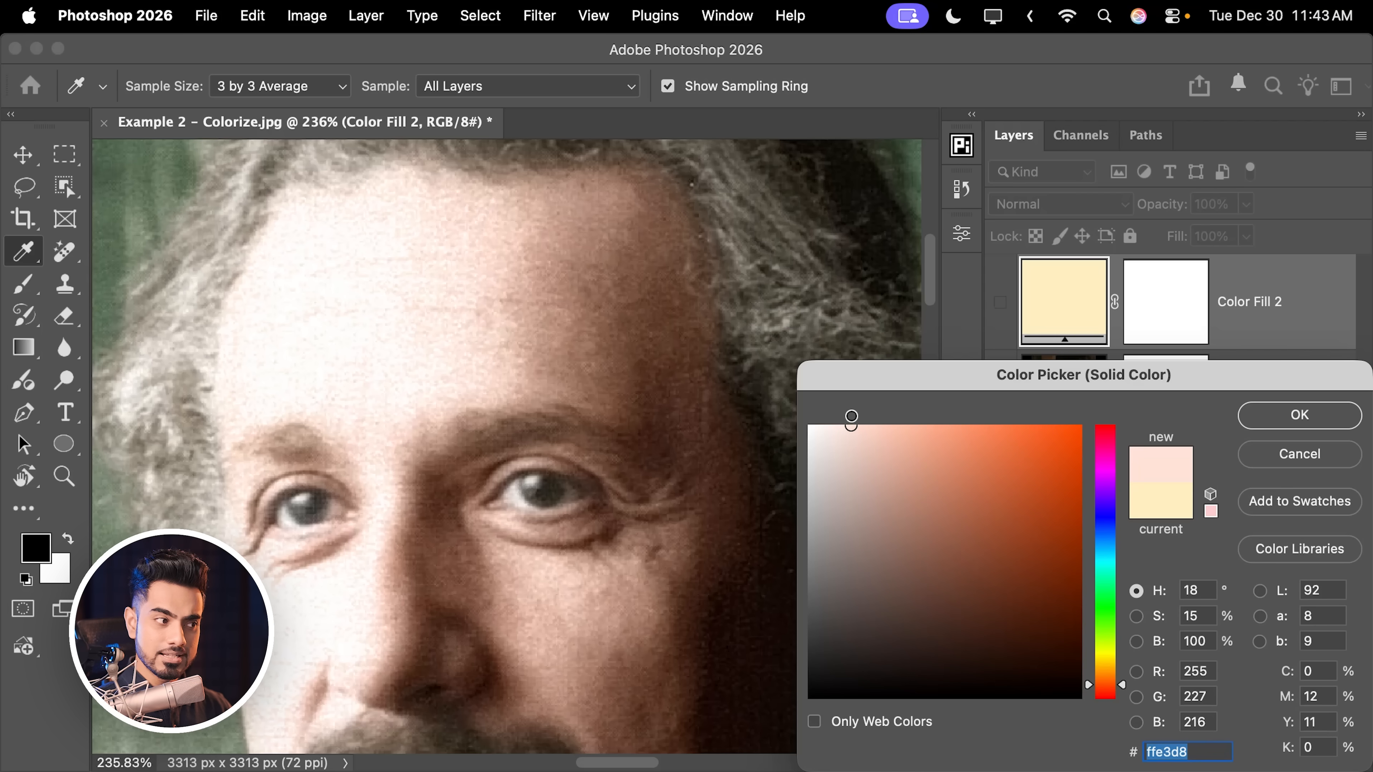
click(1287, 417)
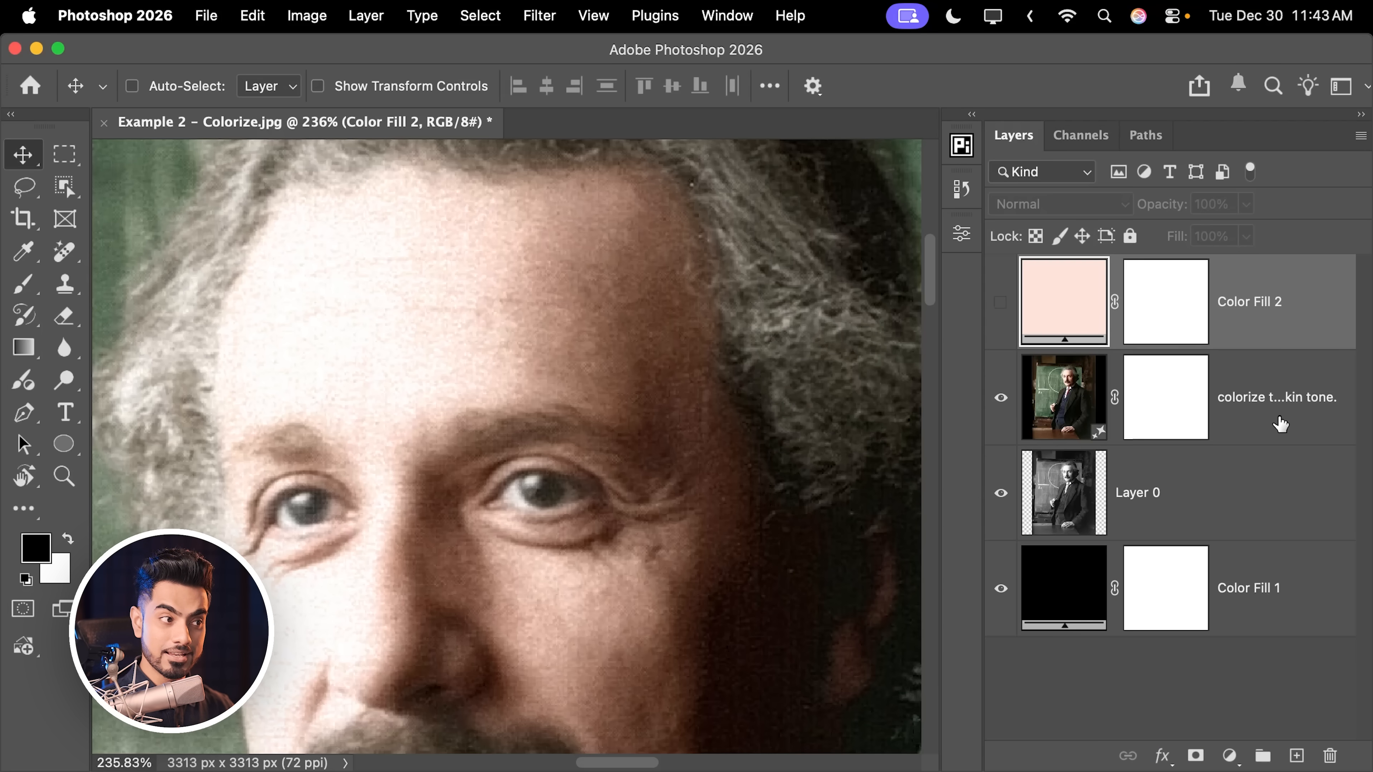
click(1001, 303)
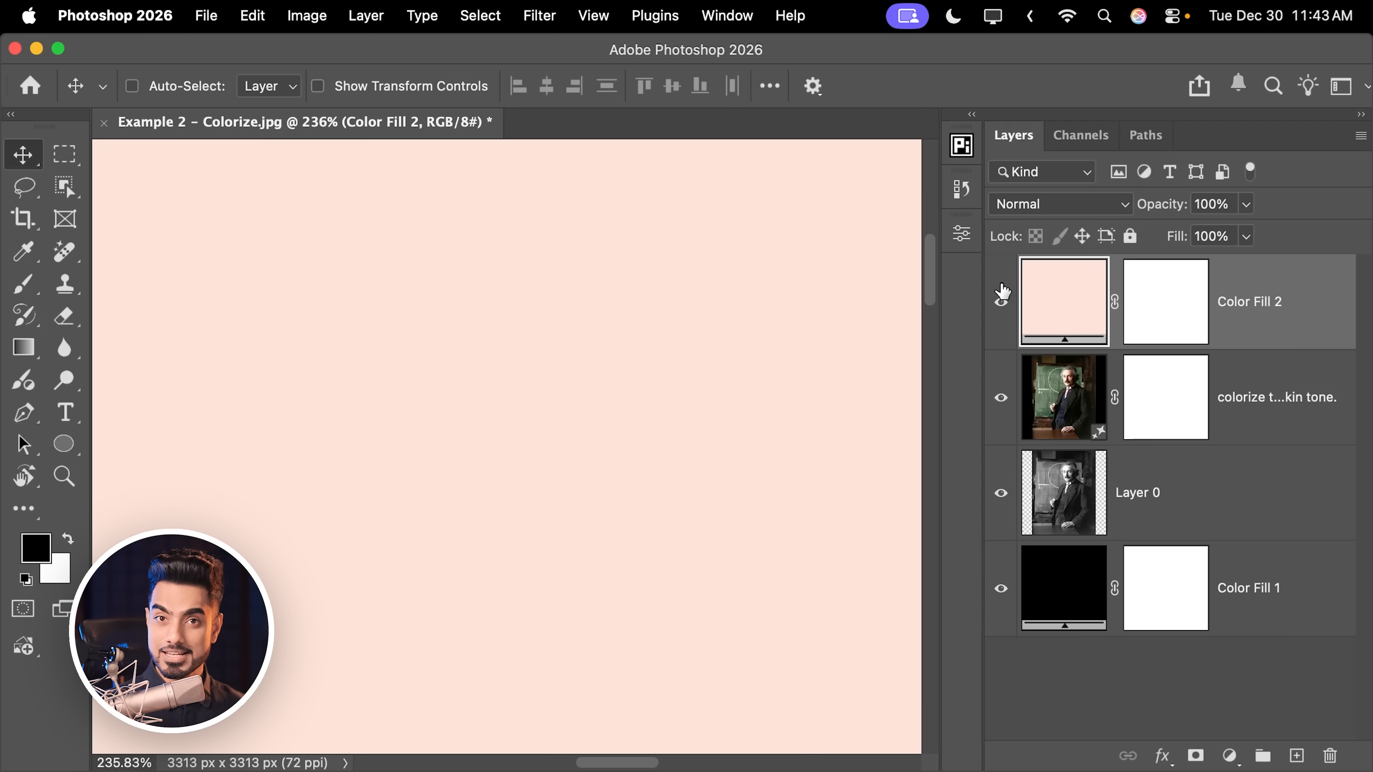
Set the pink fill layer's blend mode to Multiply and invert its layer mask to black.
click(1049, 208)
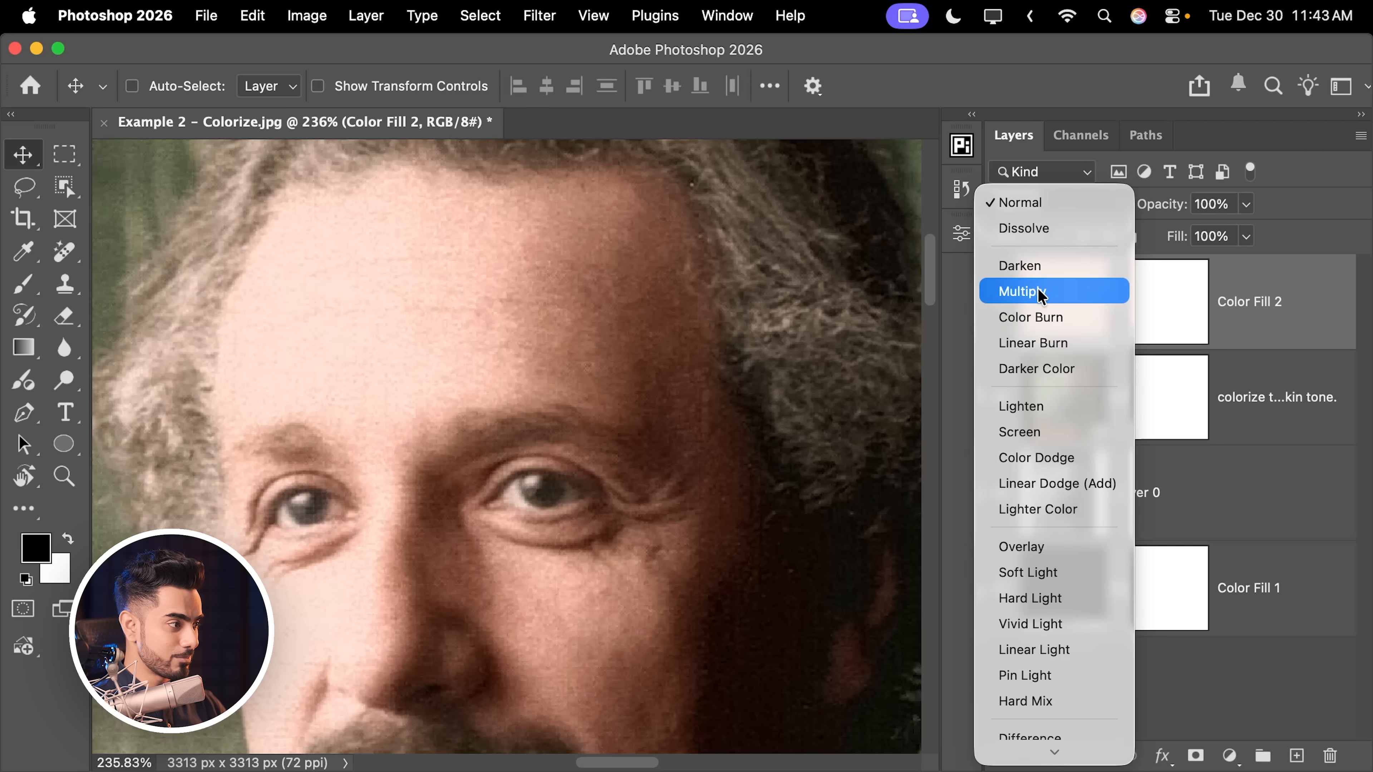
click(1042, 294)
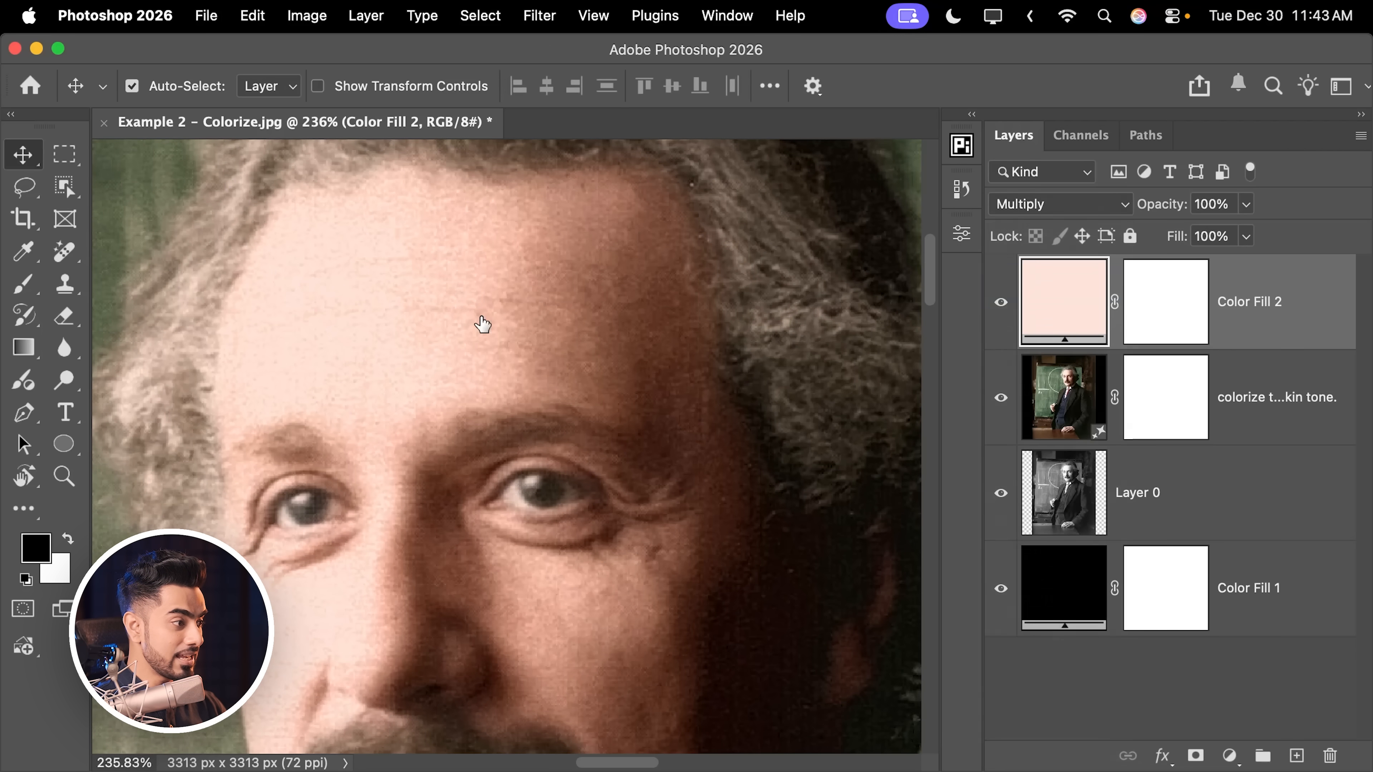
scroll(432, 329, down, 5)
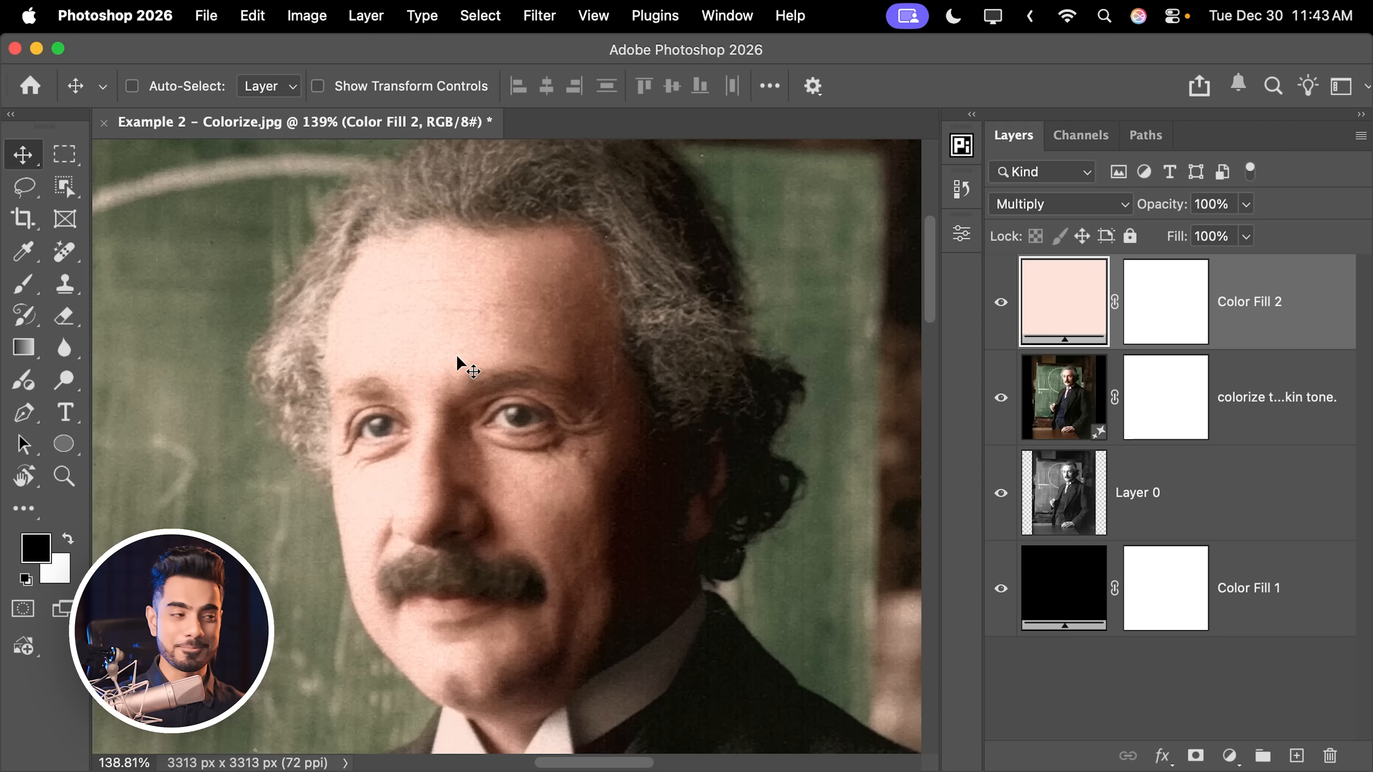
click(1180, 318)
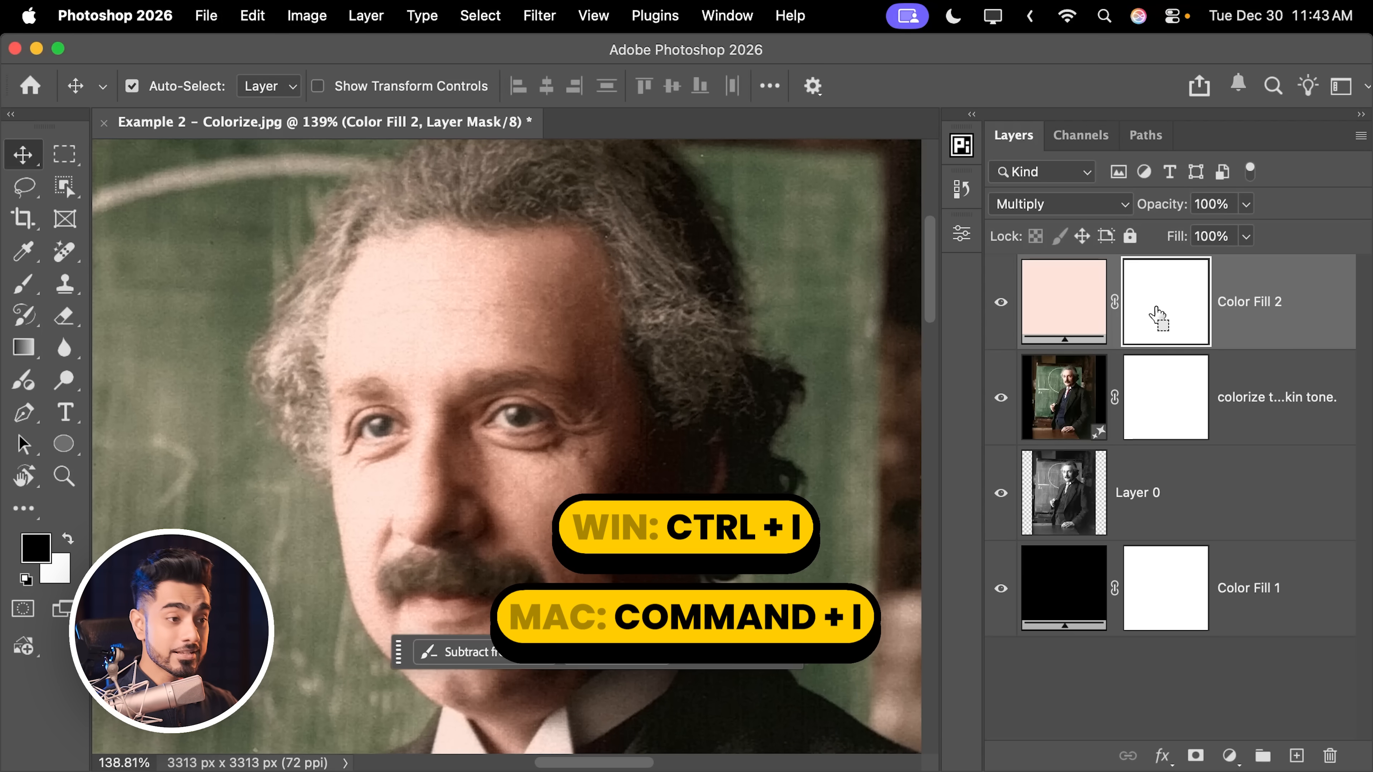
key(super+i)
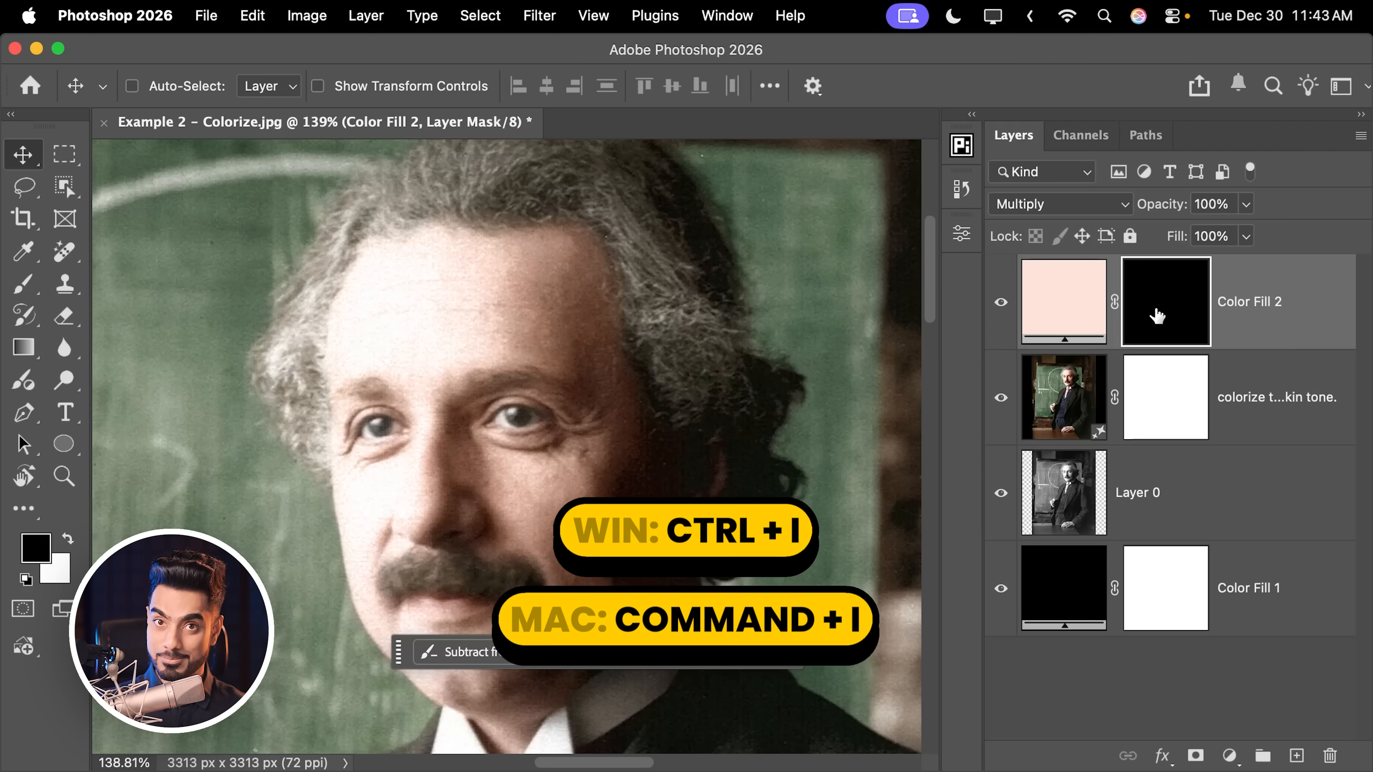
Paint white on the pink fill layer's mask with a soft Brush over the face's skin, varying the brush size between about 50 and 175.
click(24, 286)
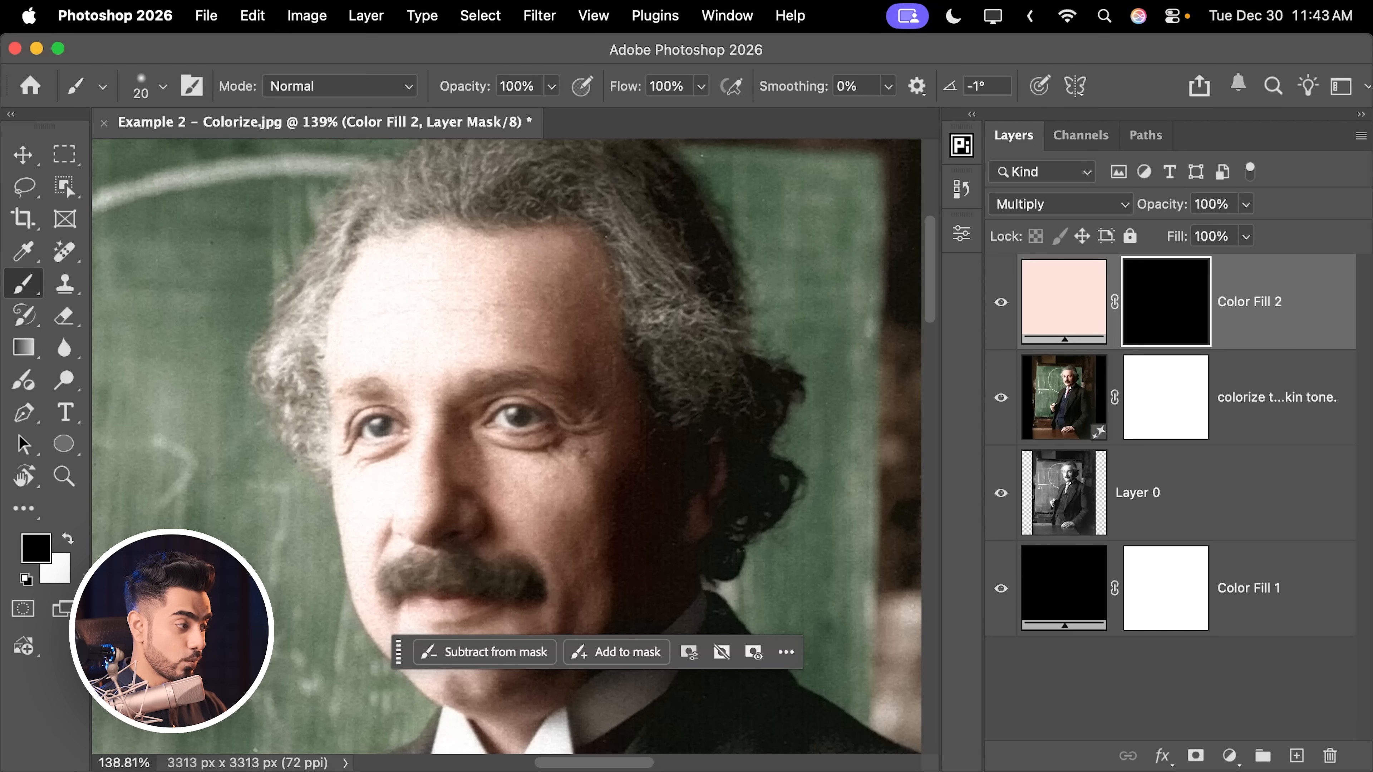
key(x)
drag(432, 322, 477, 312)
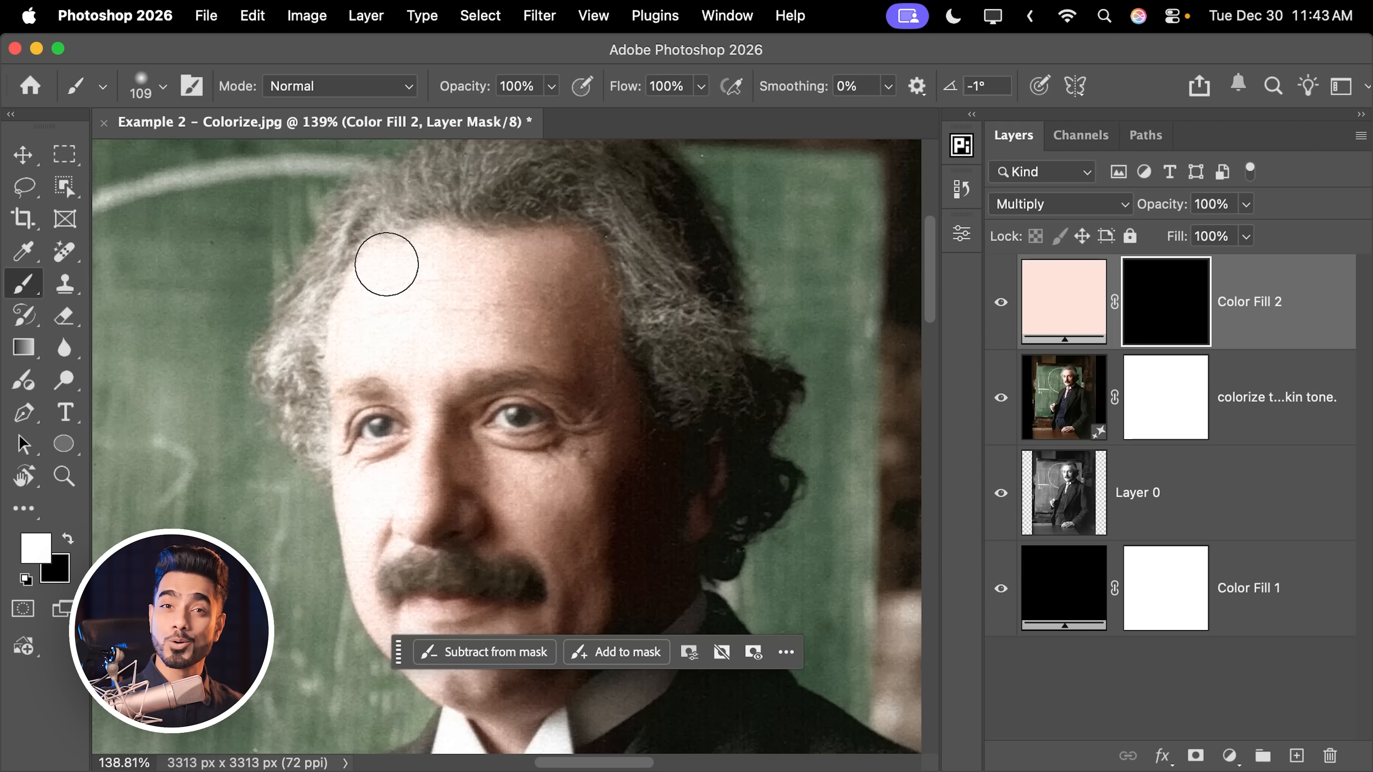
mouse_move(386, 264)
mouse_down()
mouse_move(356, 362)
mouse_move(378, 533)
mouse_up()
key(bracketleft)
key(bracketleft)
key(bracketleft)
key(bracketleft)
key(bracketleft)
drag(460, 452, 567, 503)
drag(540, 343, 541, 268)
mouse_move(453, 636)
mouse_down()
mouse_move(423, 448)
mouse_move(475, 553)
mouse_up()
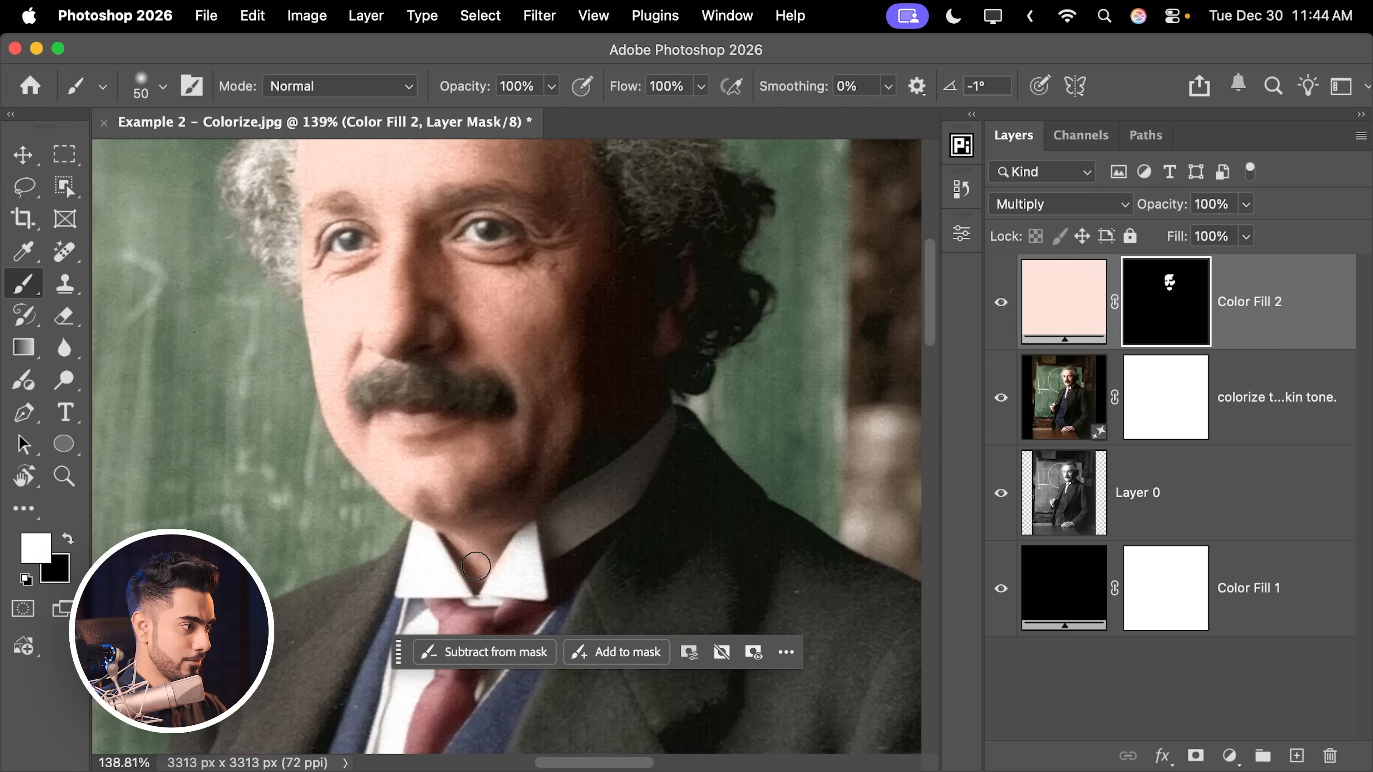
drag(466, 270, 477, 400)
key(bracketright)
key(bracketright)
key(bracketright)
key(bracketright)
key(bracketright)
key(bracketright)
key(bracketright)
mouse_move(605, 320)
mouse_down()
mouse_move(566, 362)
mouse_move(591, 394)
mouse_up()
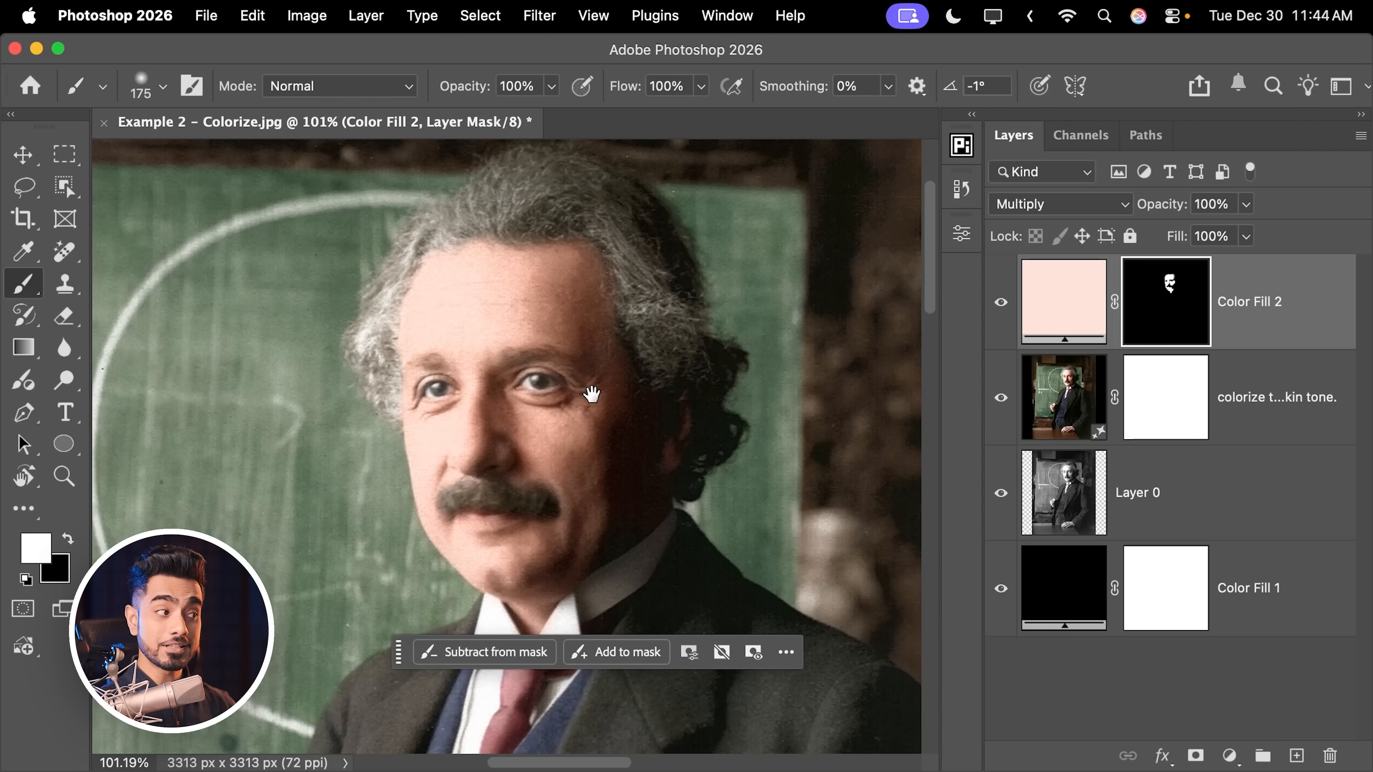
Lower the pink fill layer's opacity, trying 60% and settling on 72%.
click(1227, 204)
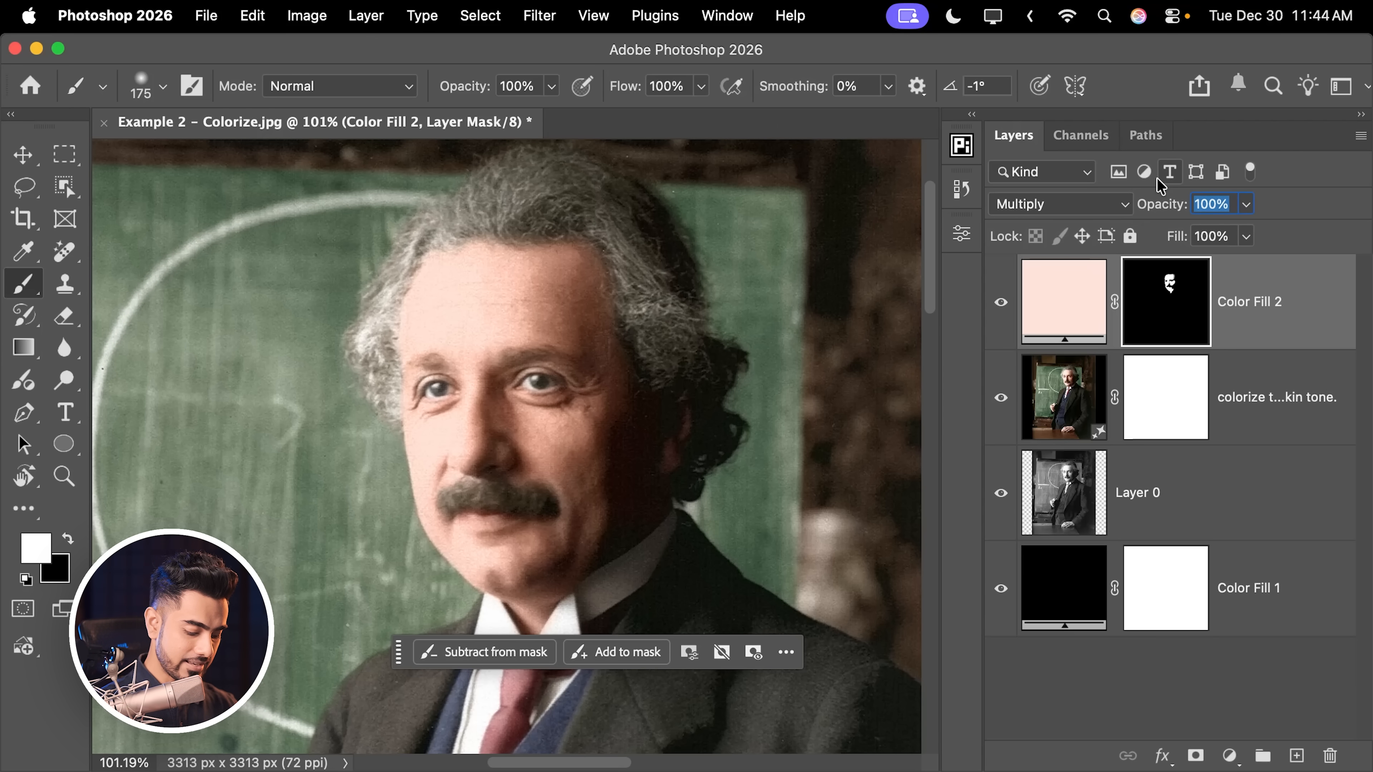
text(60)
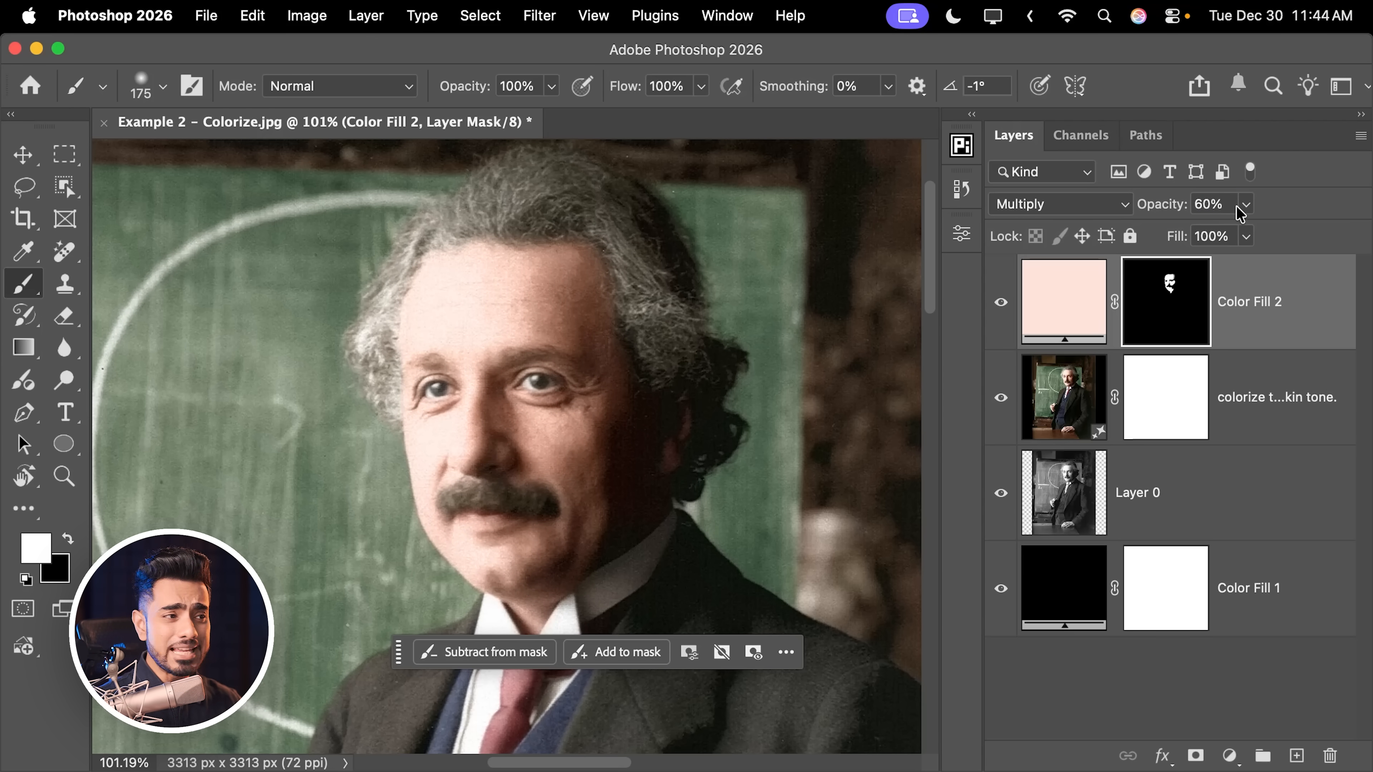
text(72)
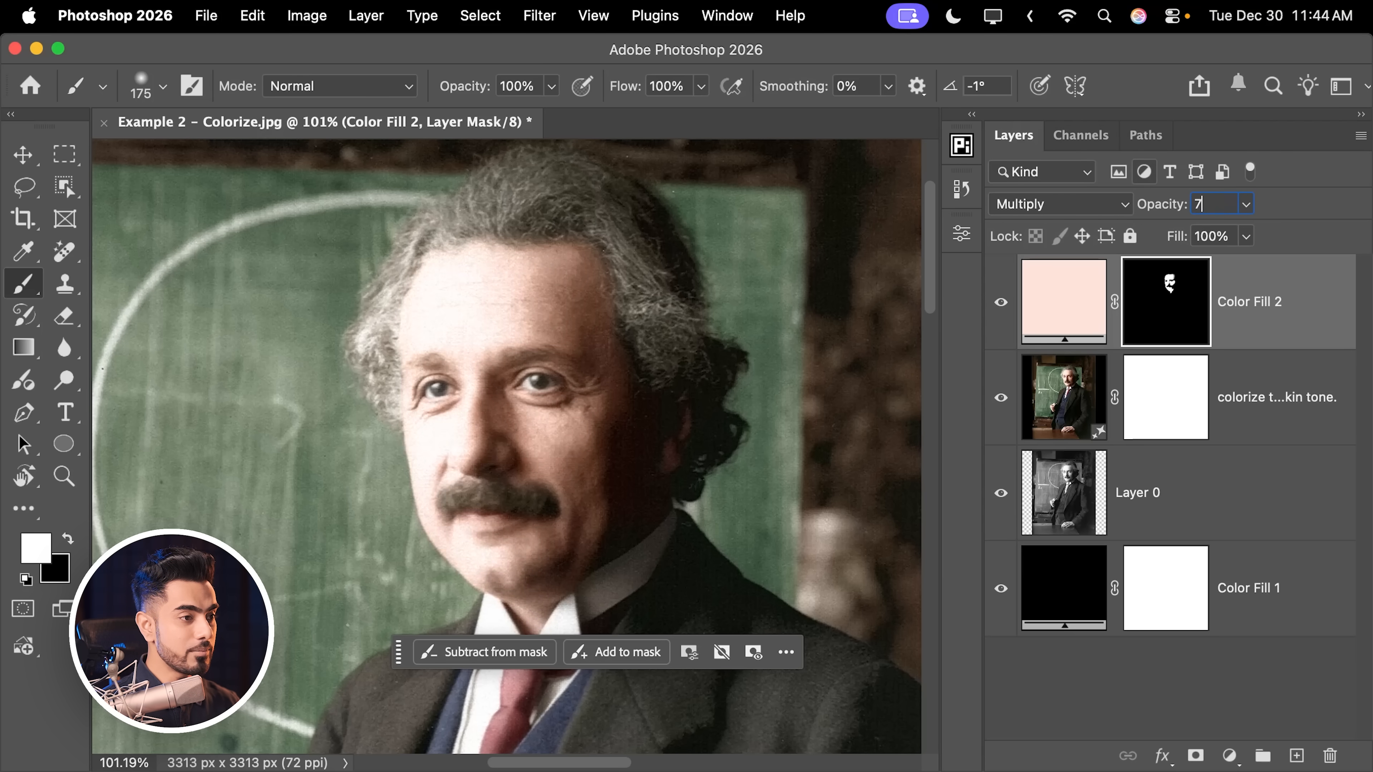
Paint white on the pink fill layer's mask over the hand holding the chalk, using a soft Brush sized about 100.
key(super+0)
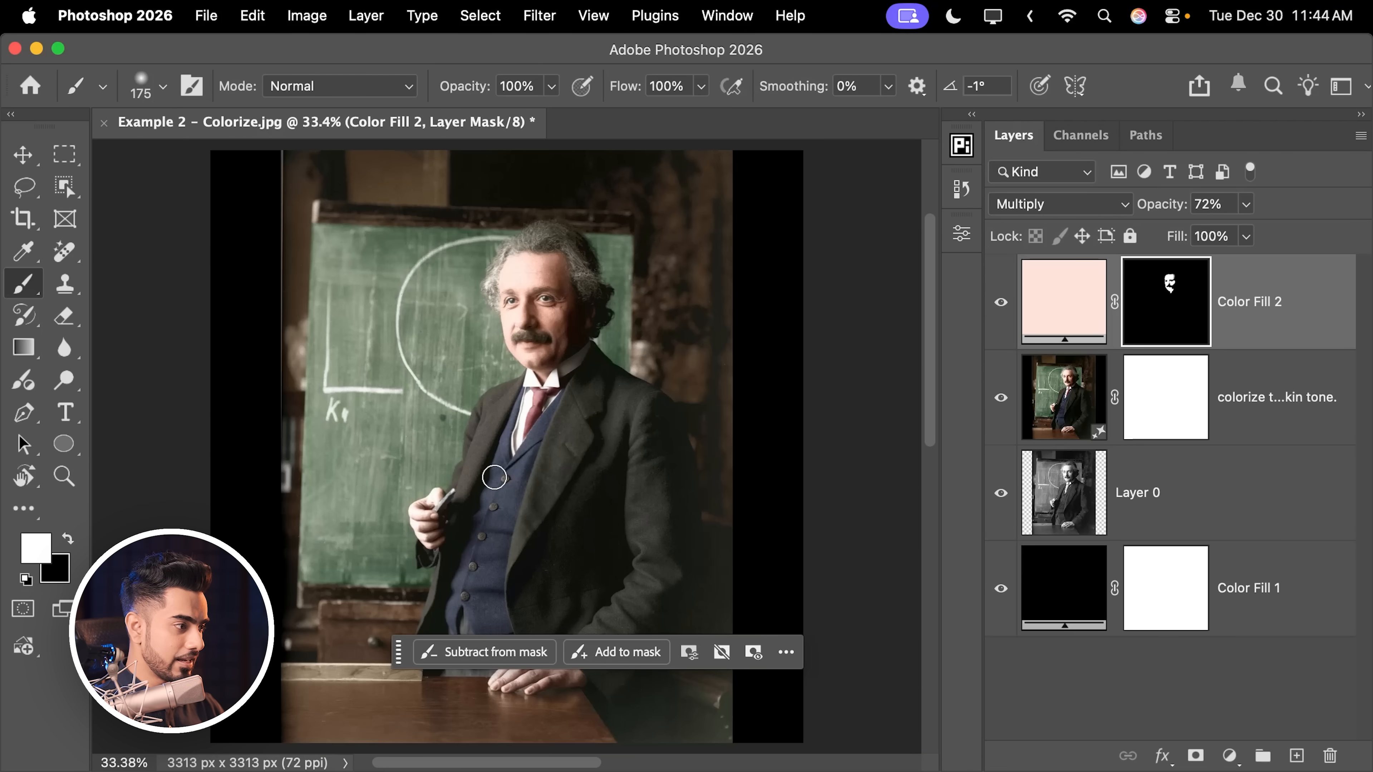
drag(421, 549, 540, 465)
key(bracketleft)
key(bracketleft)
key(bracketleft)
key(bracketleft)
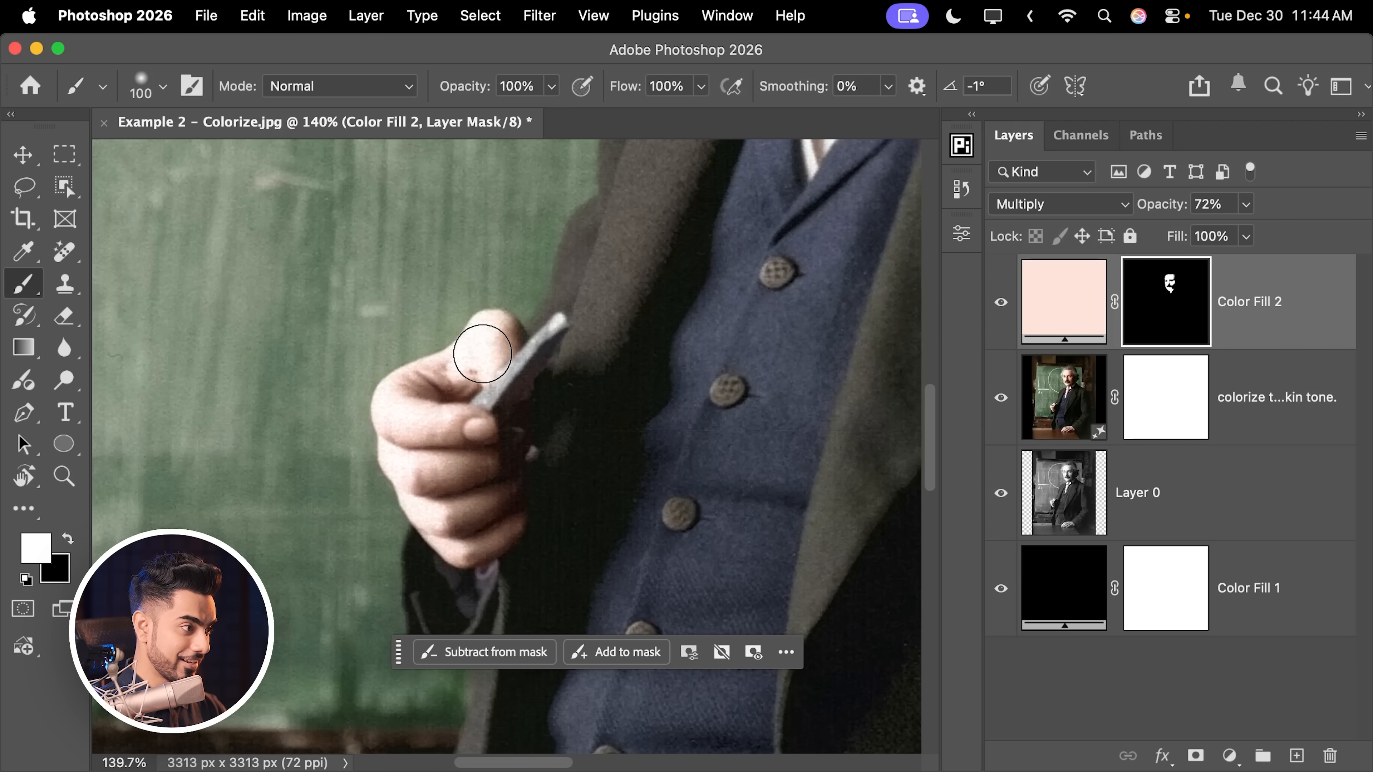
mouse_move(487, 348)
mouse_down()
mouse_move(402, 420)
mouse_move(408, 470)
mouse_move(454, 538)
mouse_up()
drag(486, 495, 457, 493)
drag(470, 492, 387, 162)
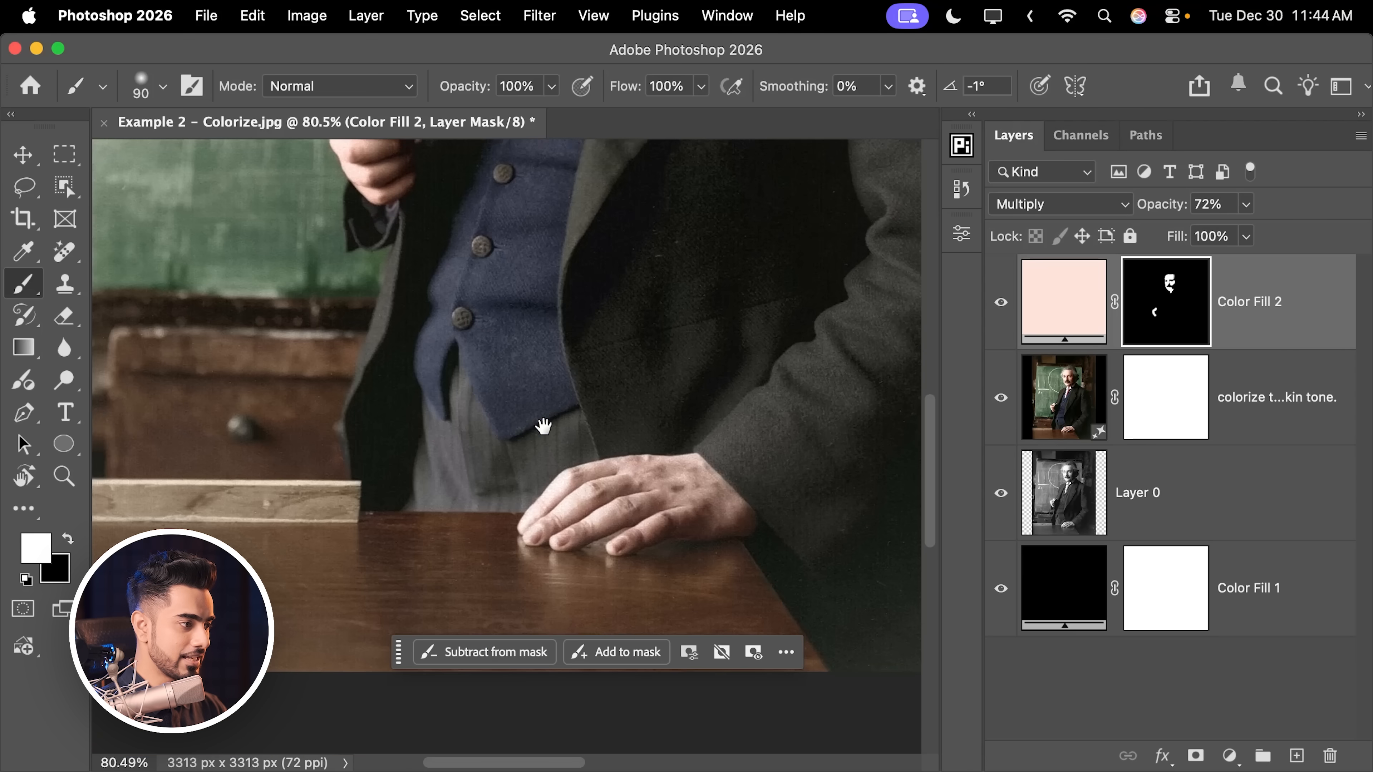
Paint white on the pink fill layer's mask over the hand resting on the desk, using a soft Brush sized 100.
key(bracketright)
mouse_move(574, 495)
mouse_down()
mouse_move(695, 476)
mouse_move(727, 514)
mouse_up()
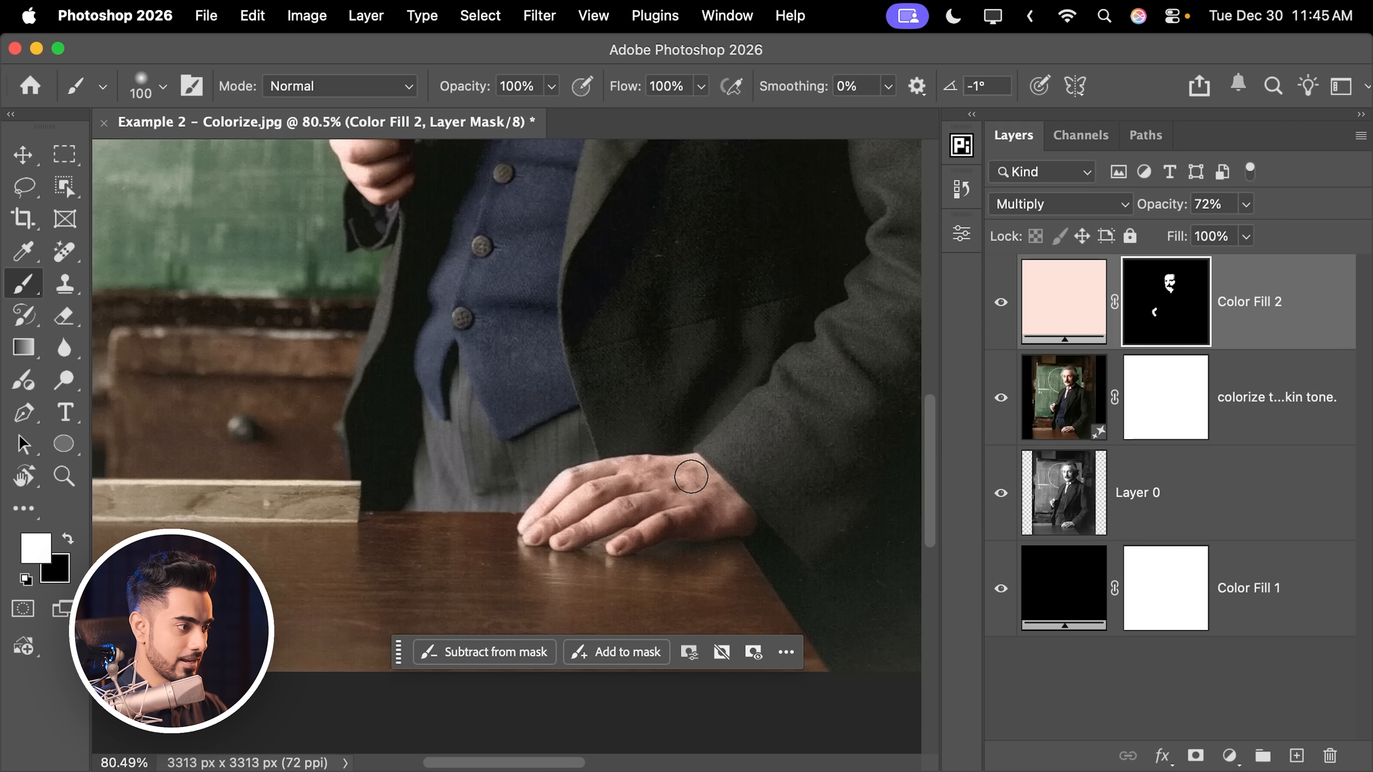
key(super+0)
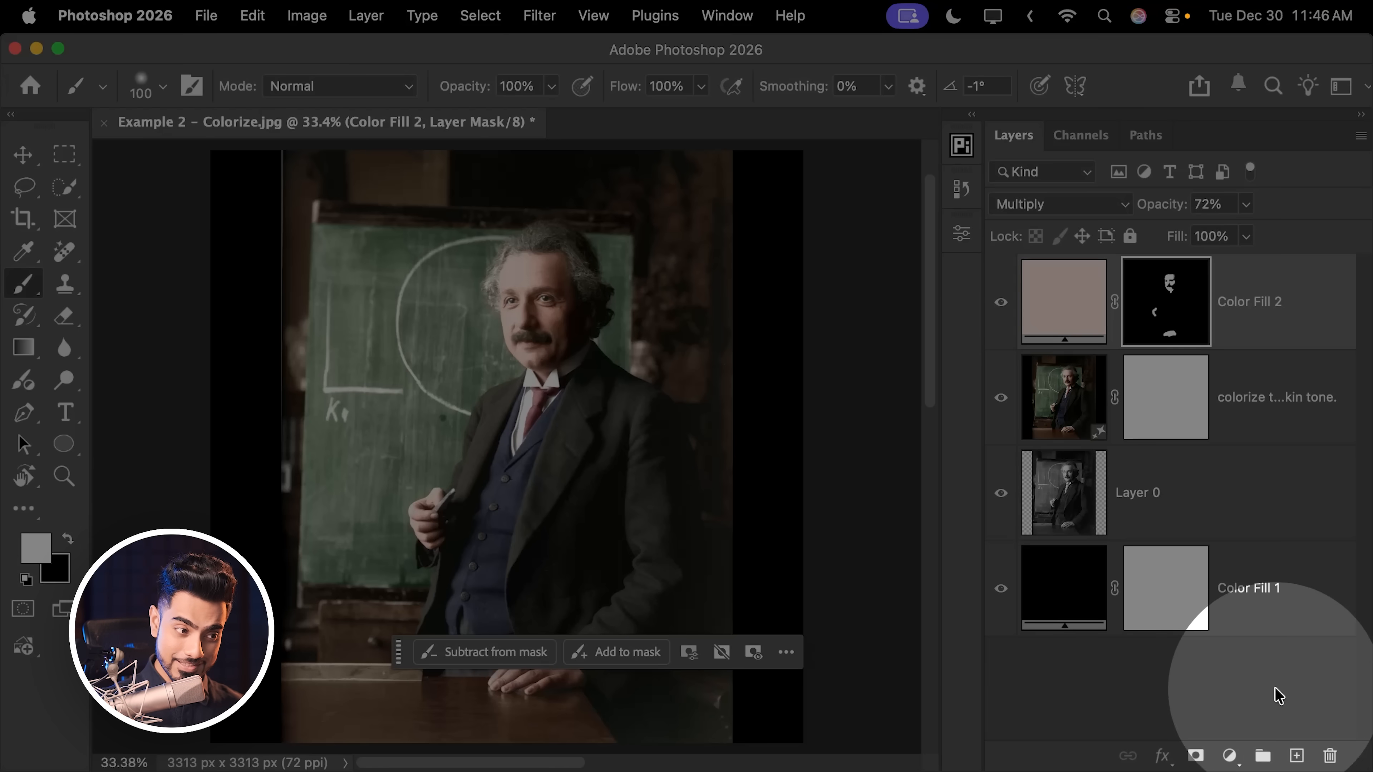
Add an empty layer on top, select the man with Select Subject, and invert the selection to cover the background.
click(1297, 756)
key(x)
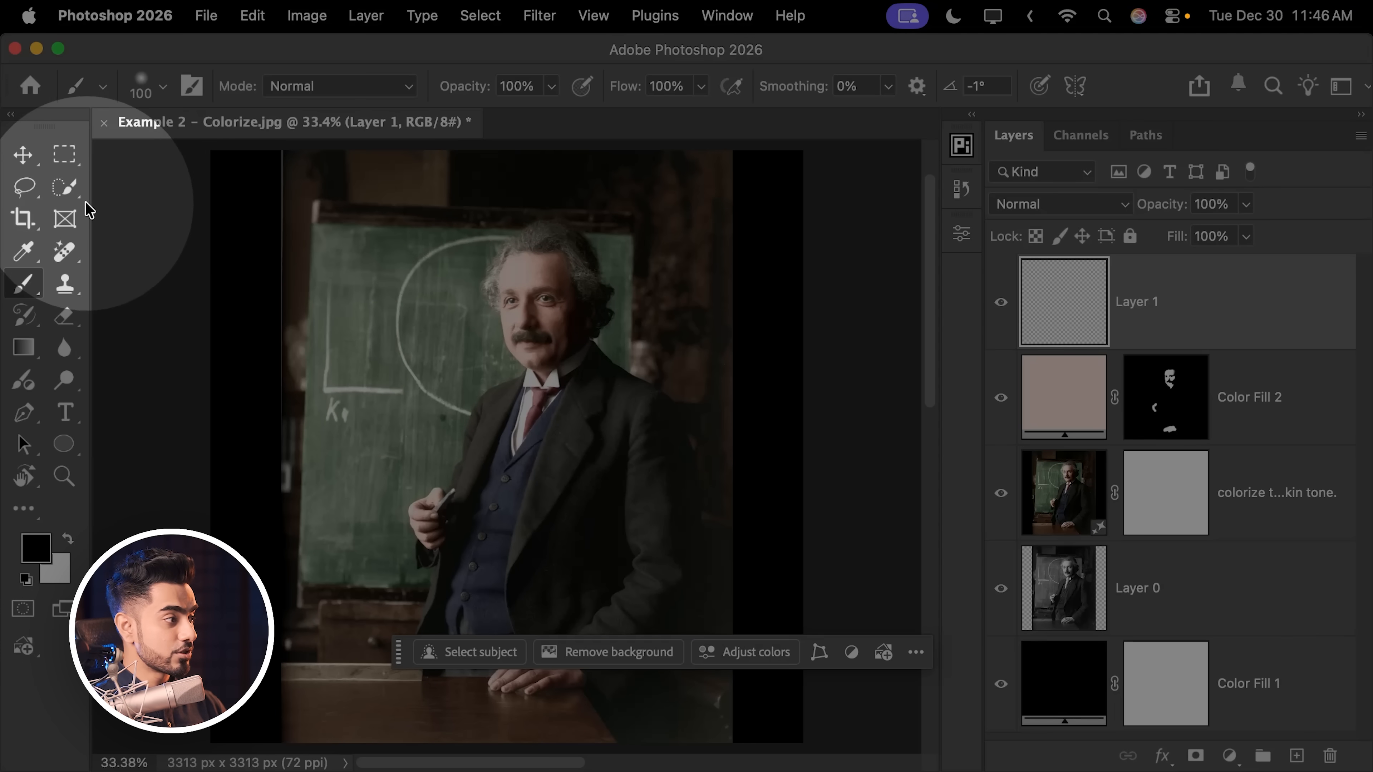
click(67, 189)
click(145, 208)
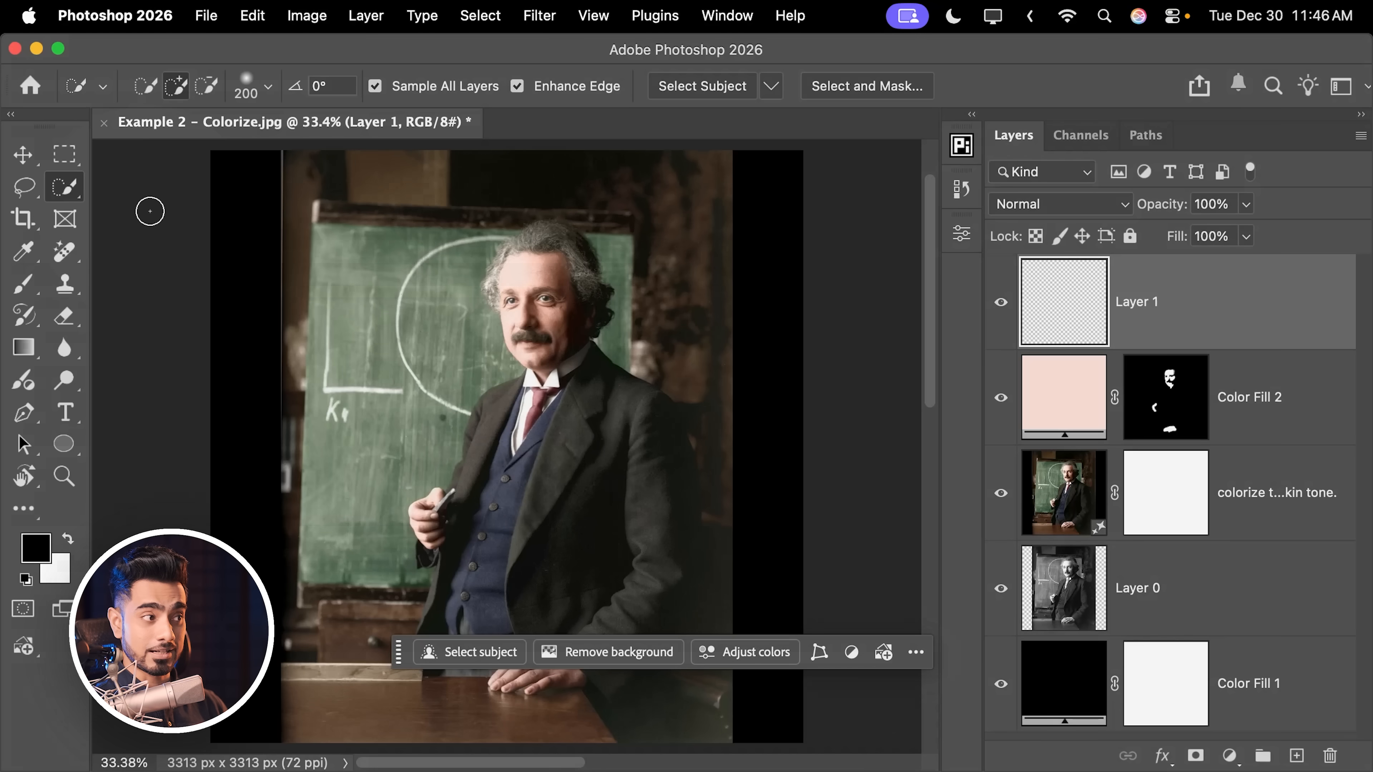
click(706, 89)
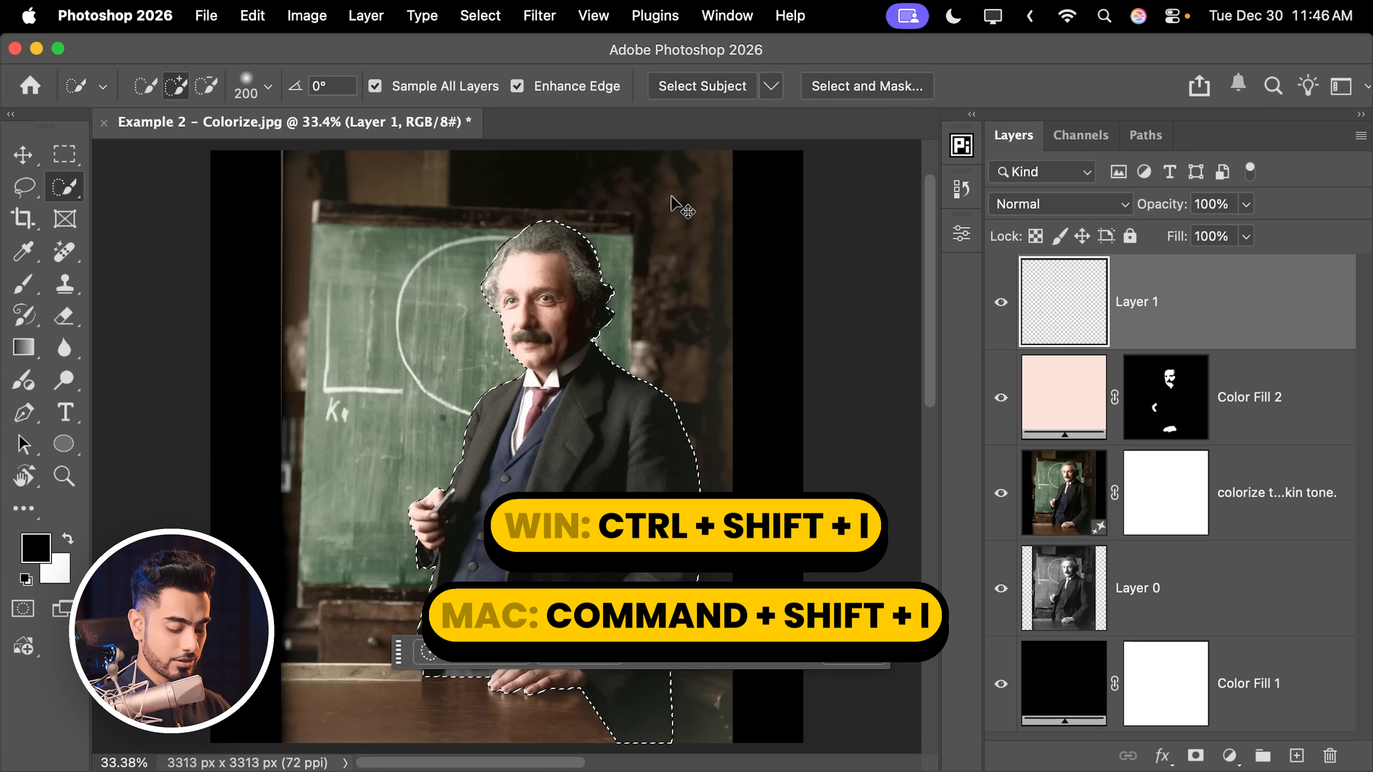
key(super+shift+i)
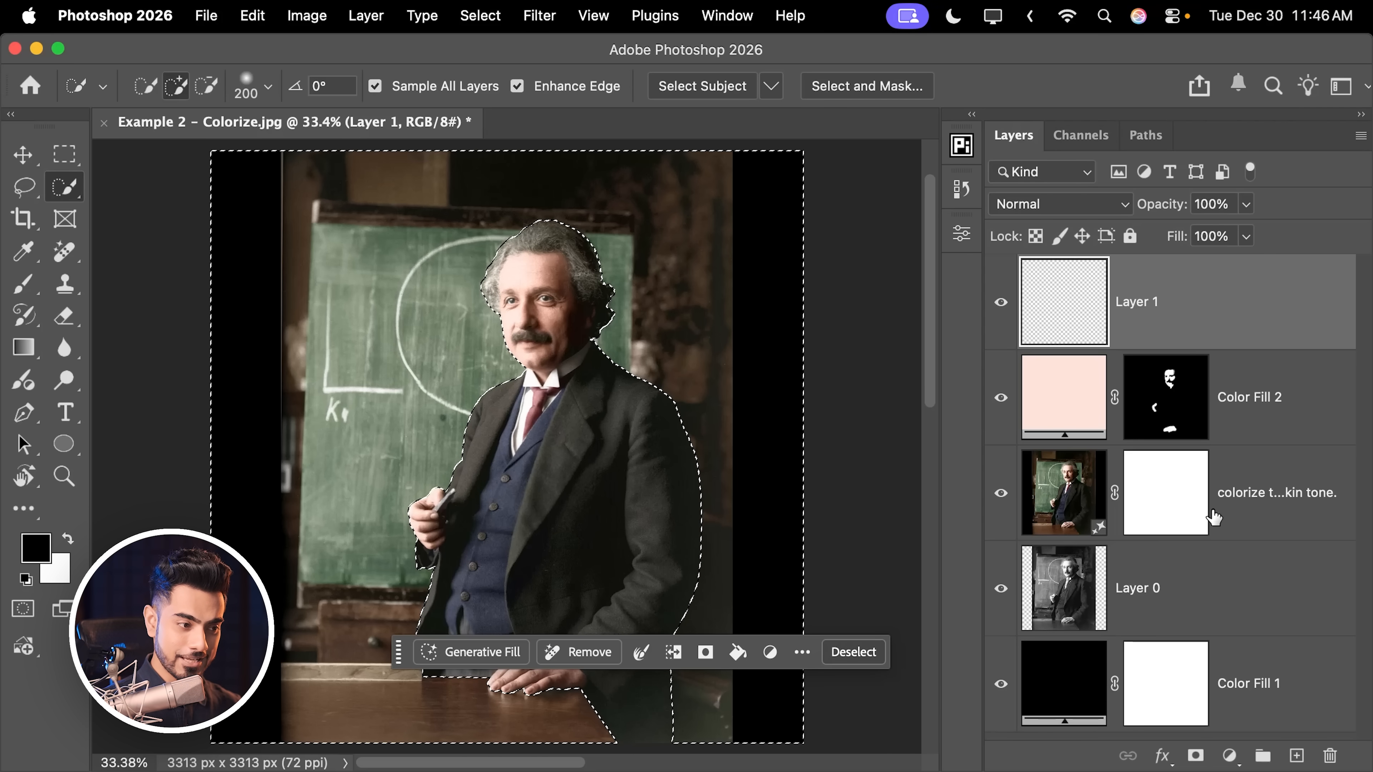
Add a Hue/Saturation adjustment layer masked to the background and raise its saturation slightly.
click(1230, 756)
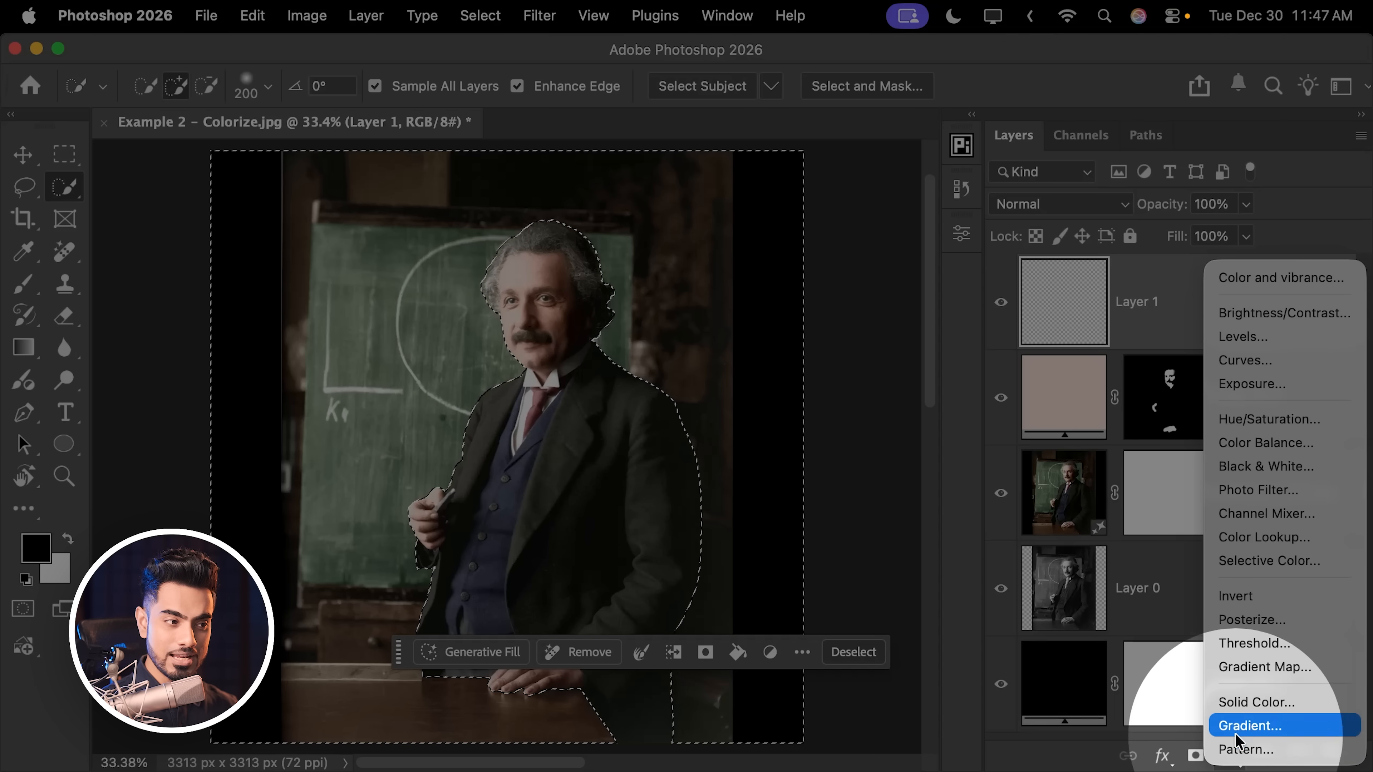
click(1253, 420)
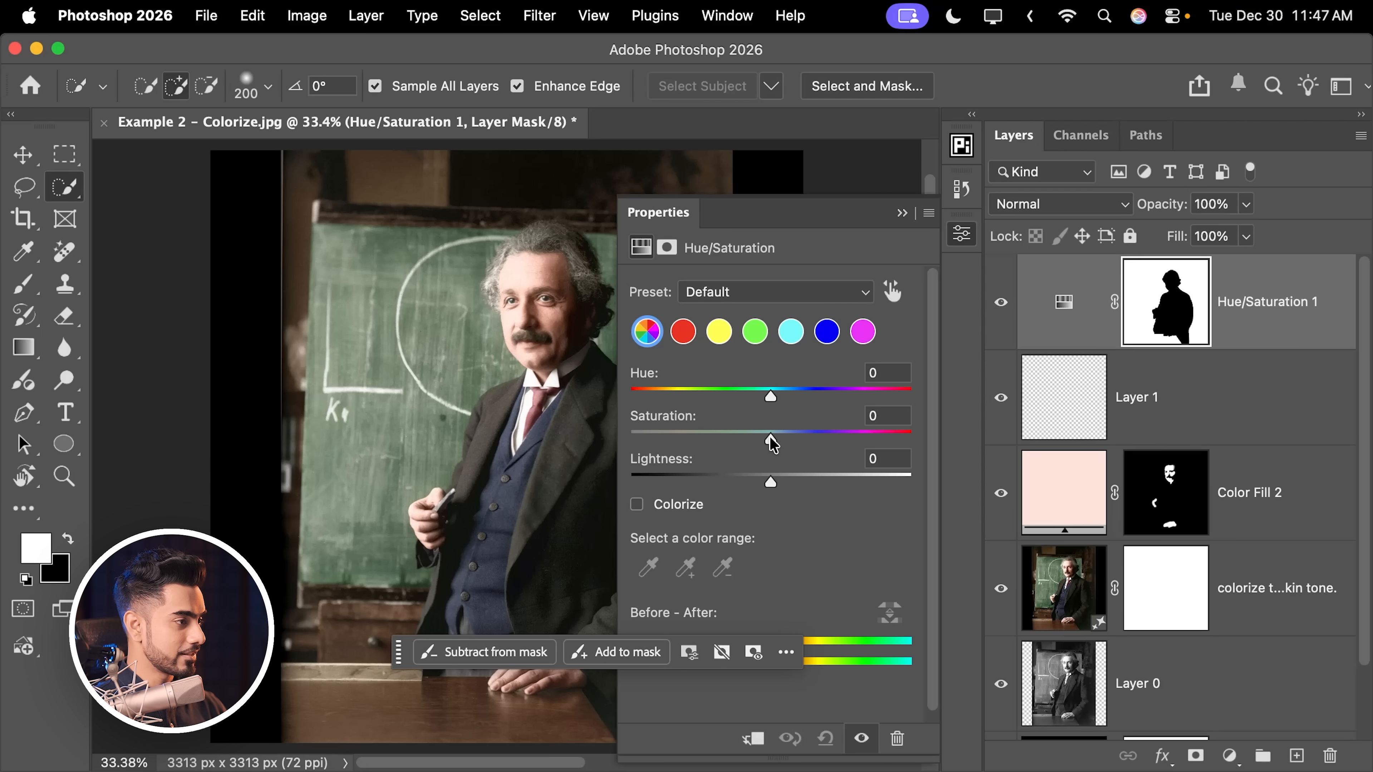
mouse_move(769, 435)
mouse_down()
mouse_move(815, 435)
mouse_move(791, 438)
mouse_up()
click(902, 213)
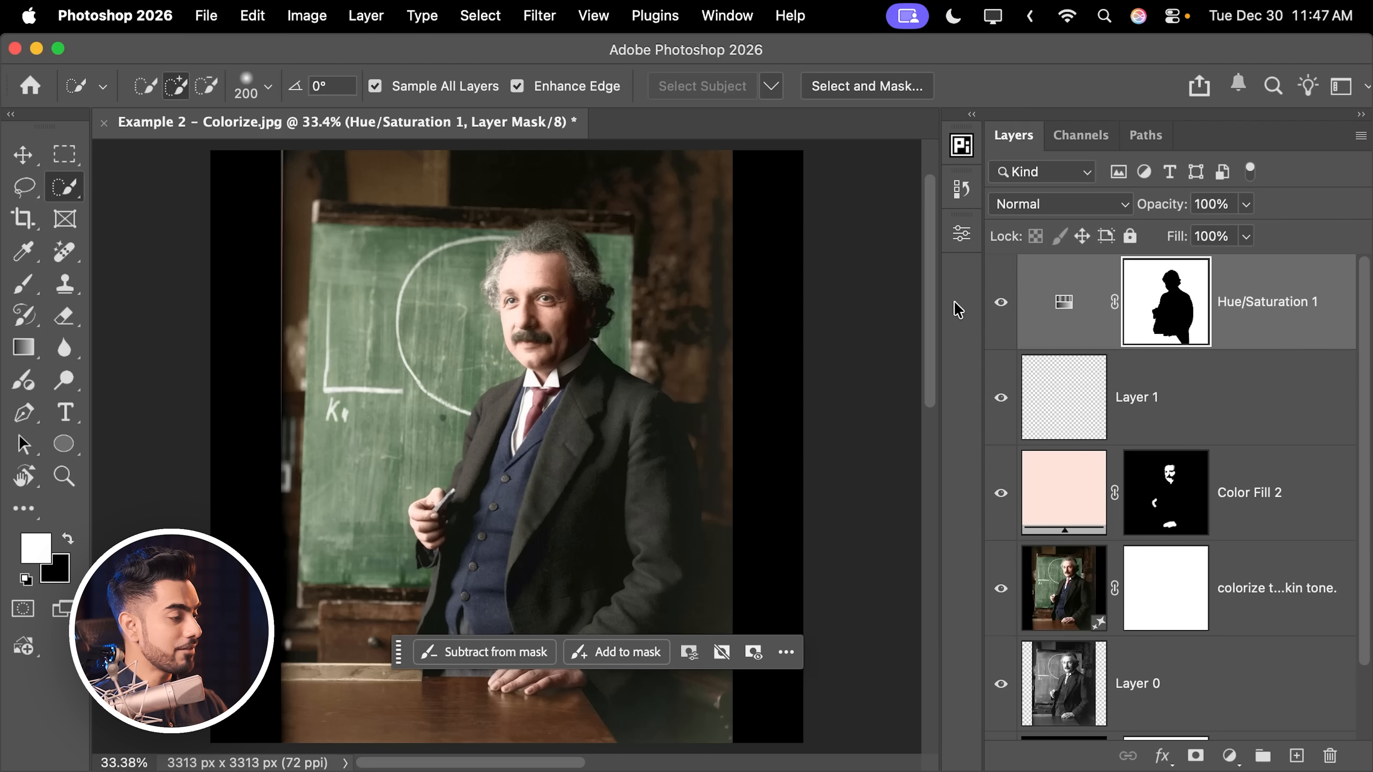
Delete the unused empty layer and reselect the Hue/Saturation layer.
click(1220, 409)
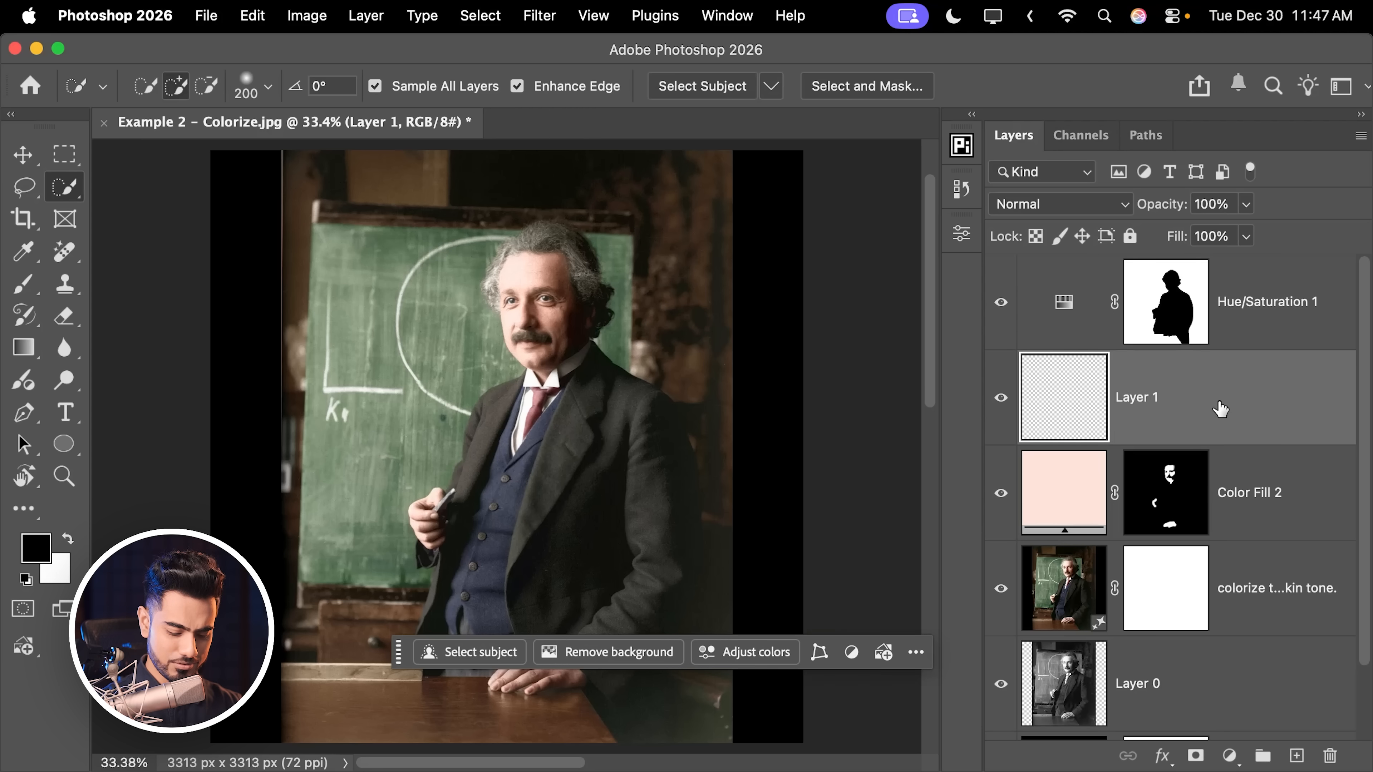
key(Delete)
click(1205, 311)
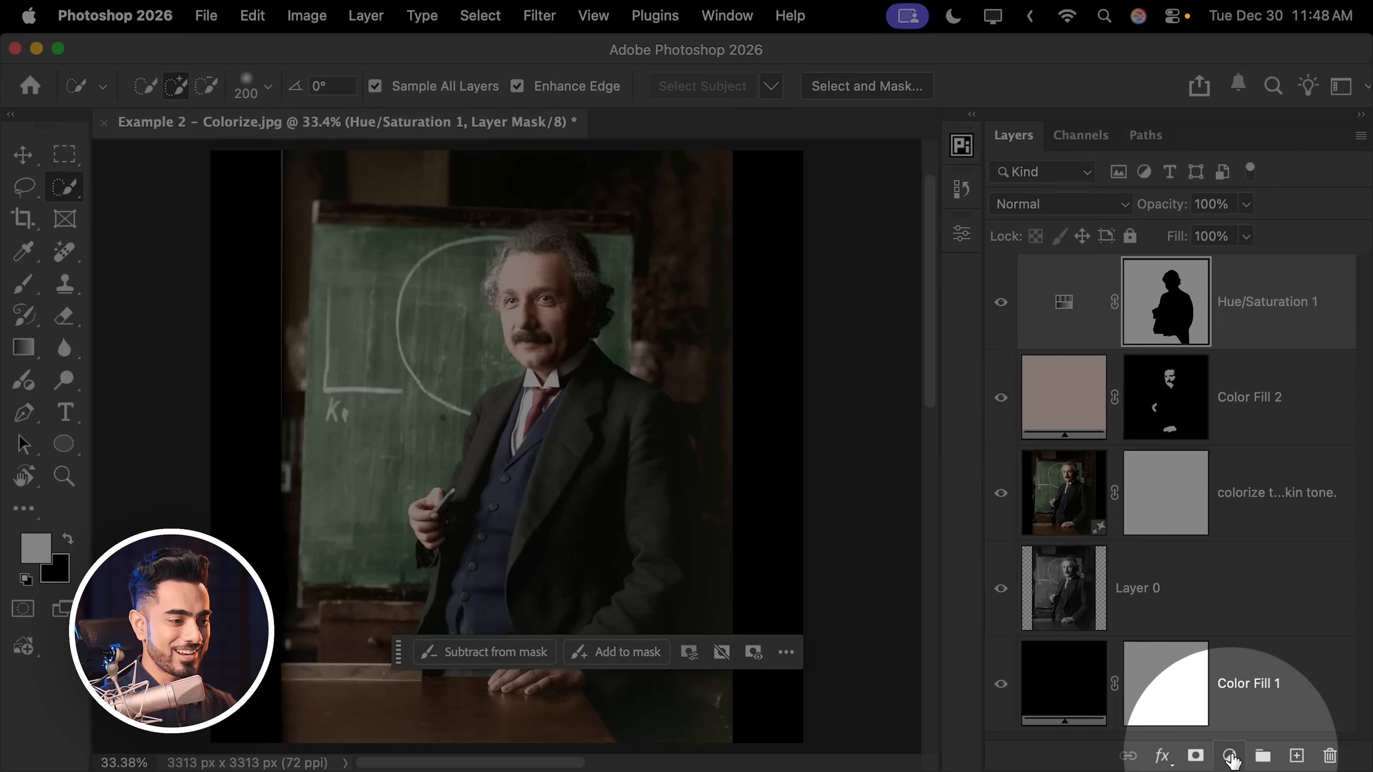
Add a Curves adjustment layer and replace its mask with a copy of the Hue/Saturation layer's mask.
click(1229, 755)
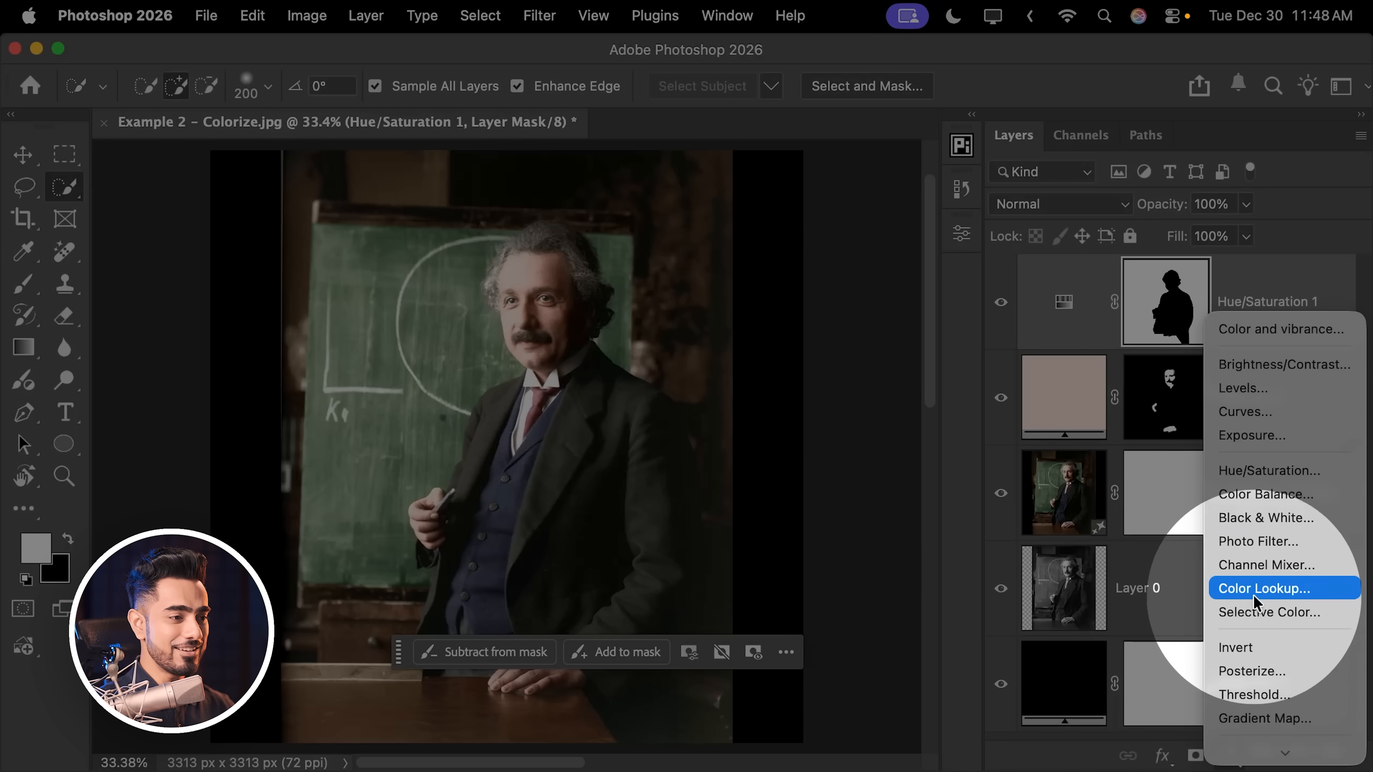
click(1239, 412)
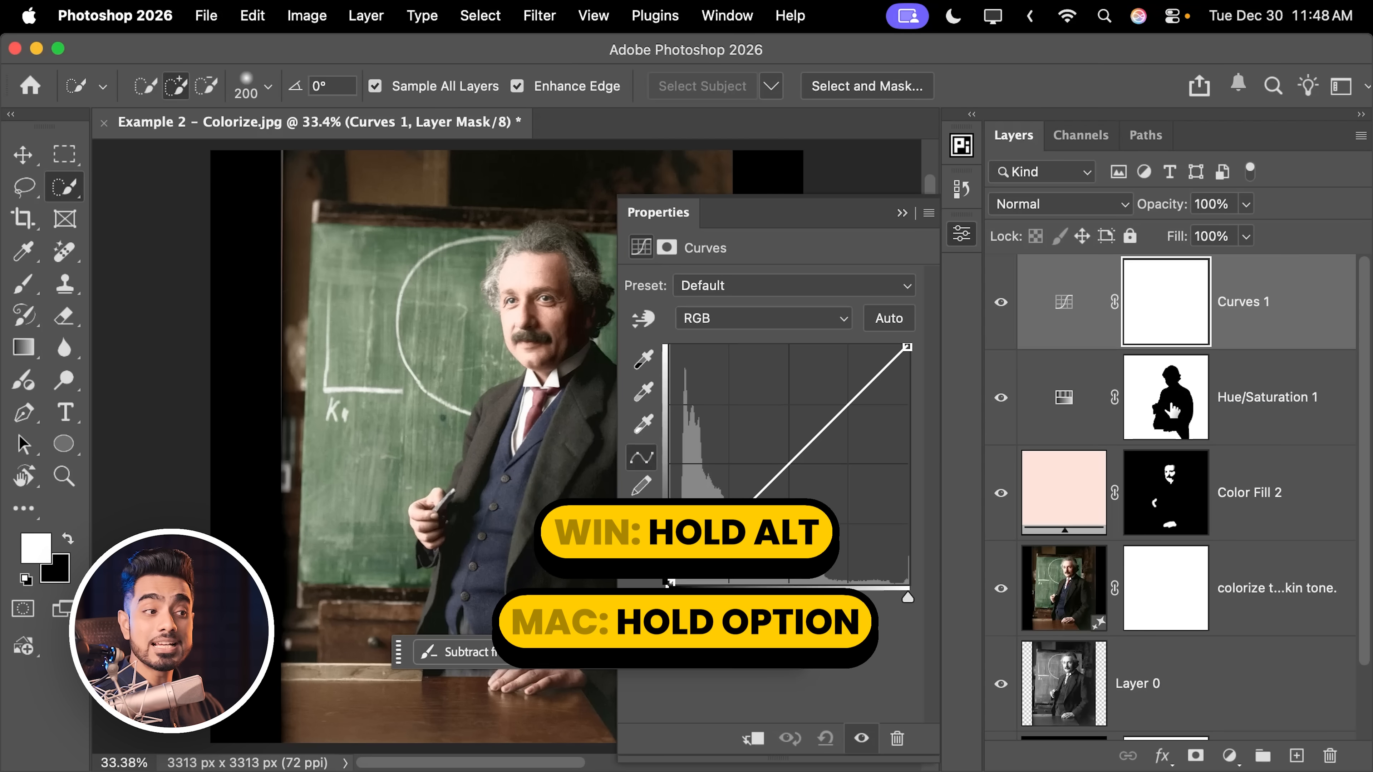
drag(1172, 409, 1166, 303)
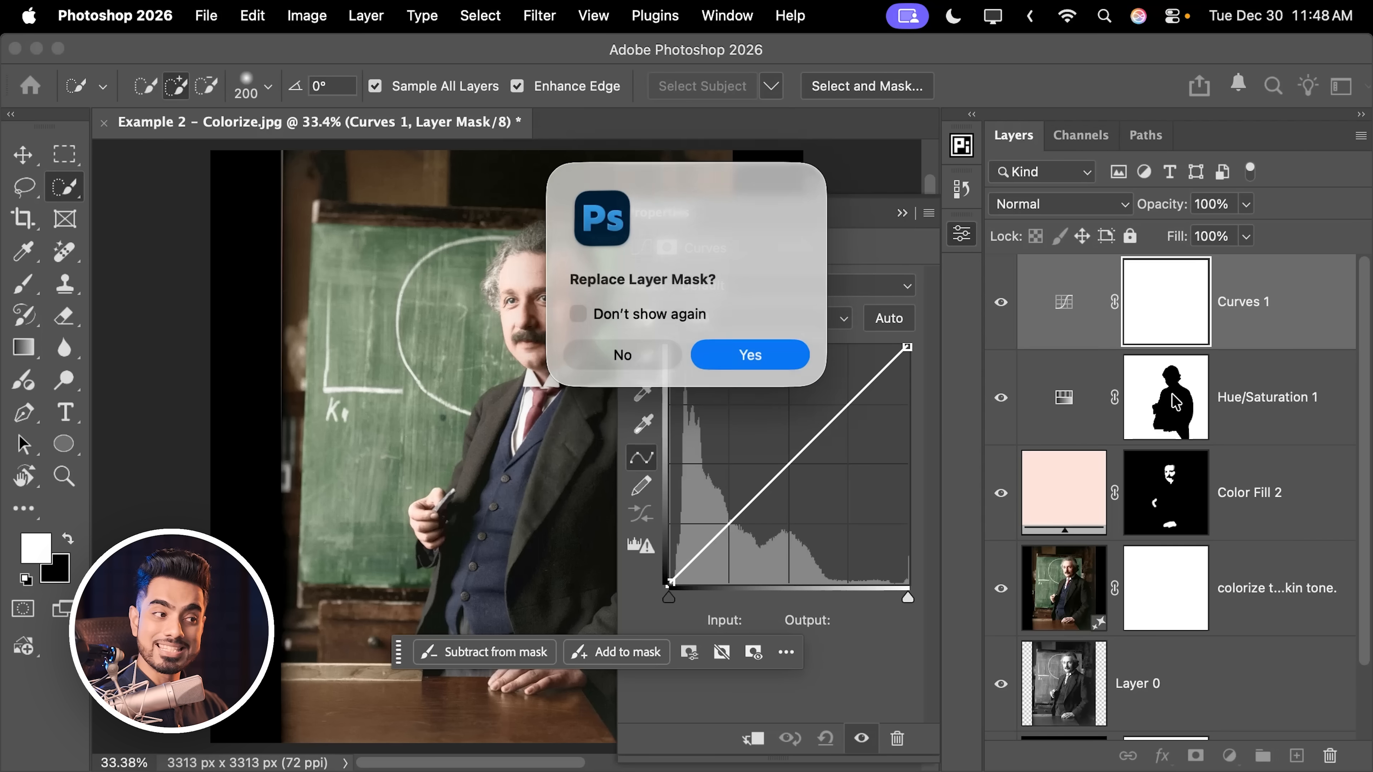
click(750, 355)
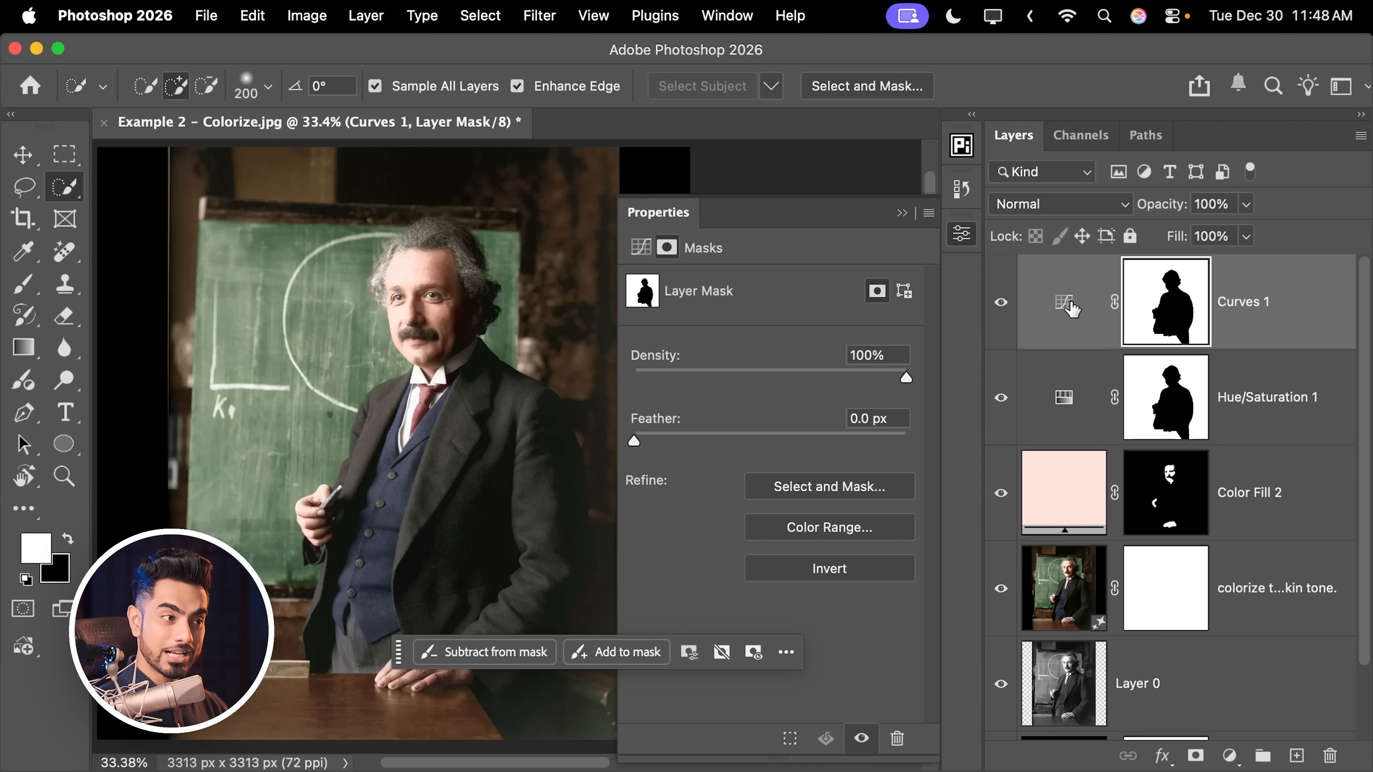
Darken the background on the Curves layer by moving the black point slightly inward and a midtone point to input 98, output 83.
click(1065, 316)
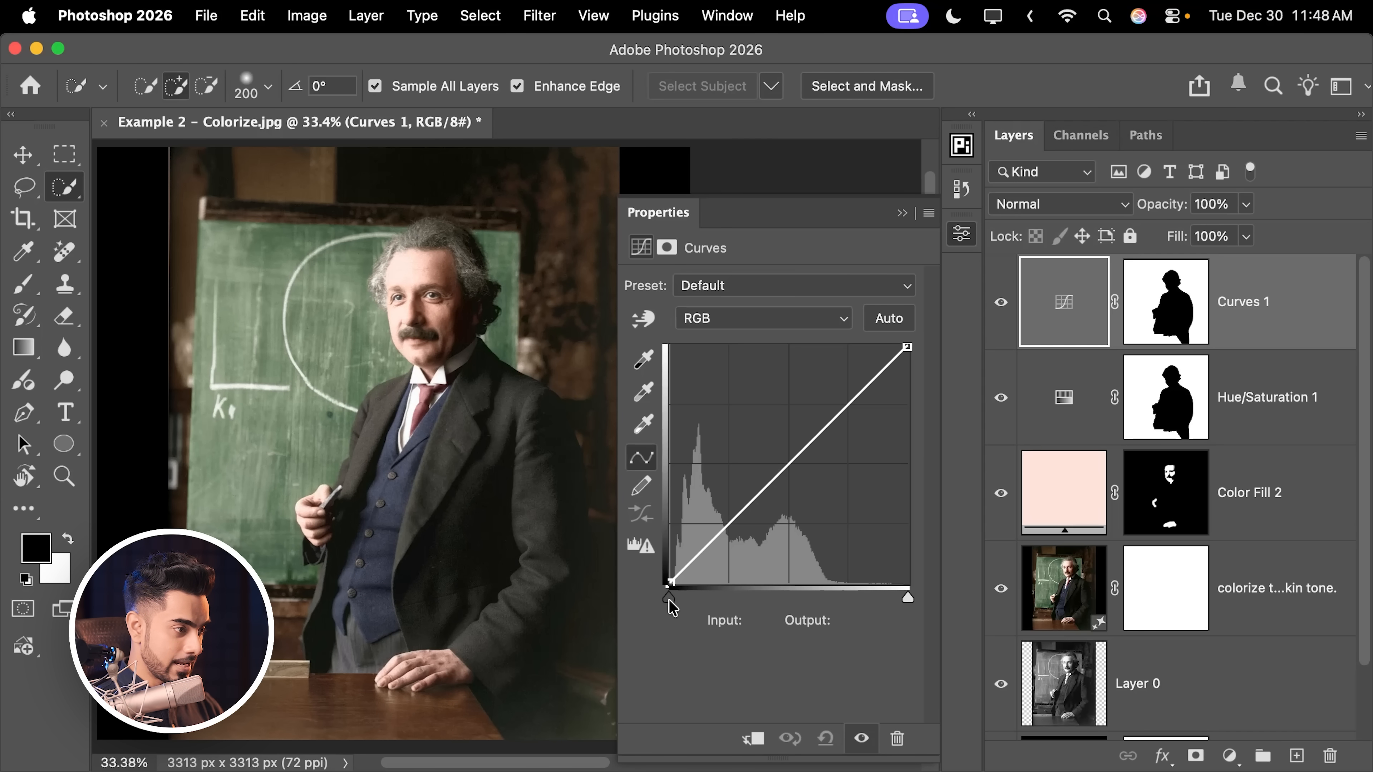
drag(670, 601, 681, 598)
drag(746, 510, 762, 505)
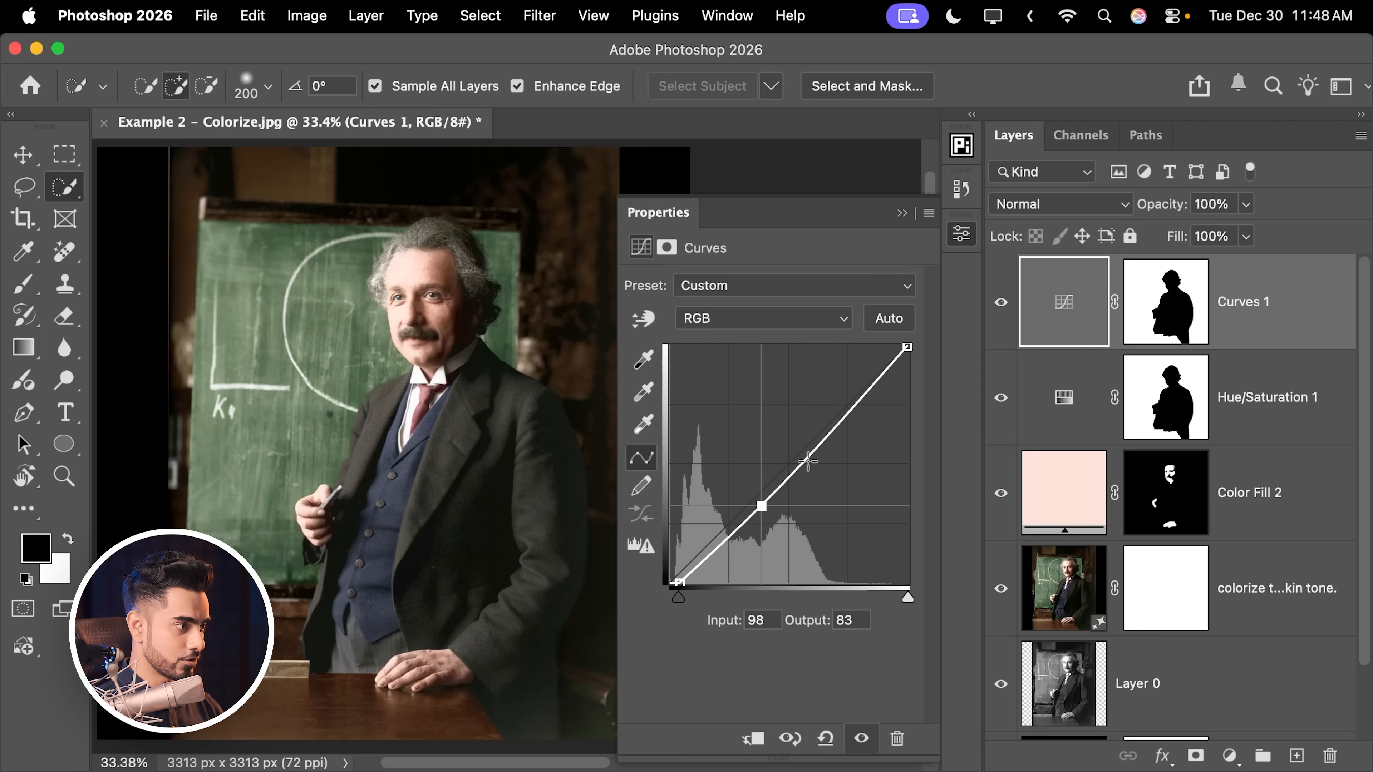
click(837, 418)
click(898, 214)
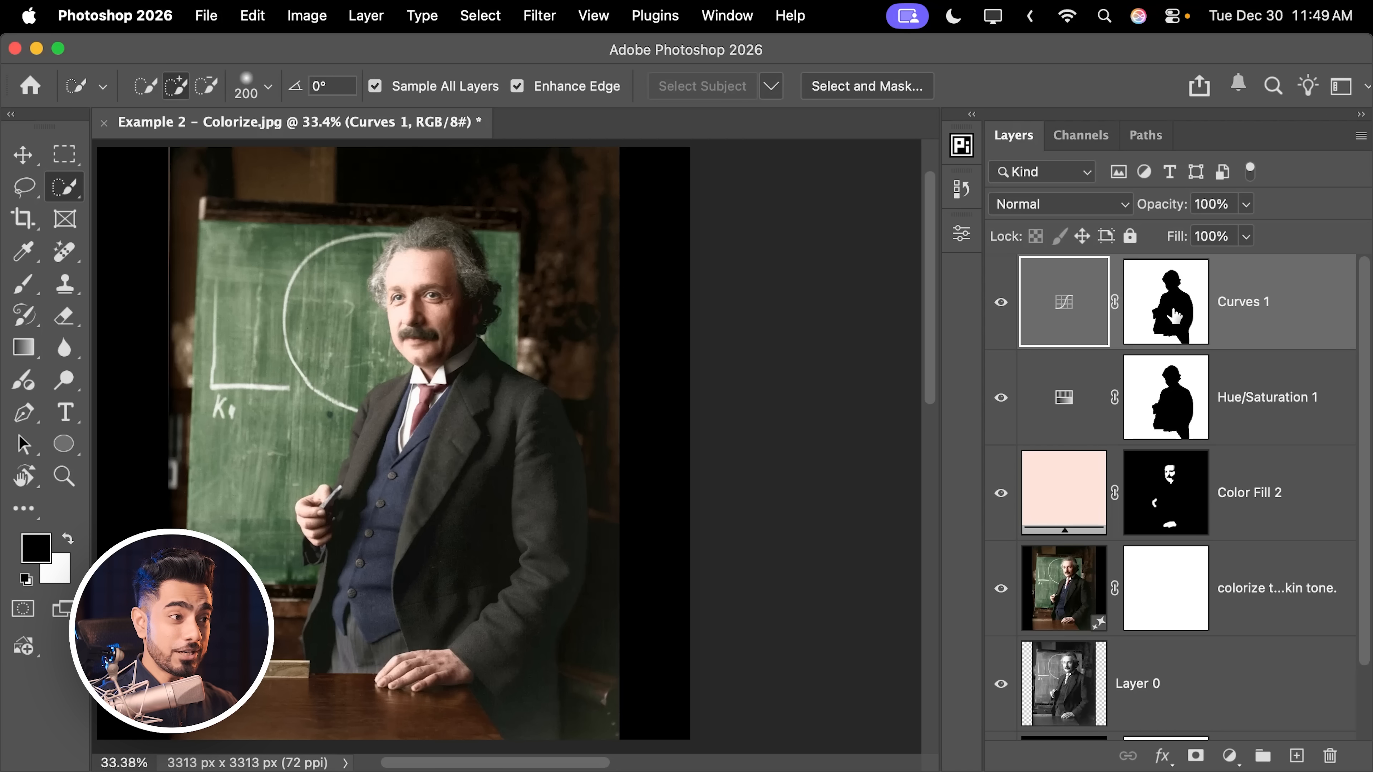
Paint white on the Curves layer's mask along the coat's shadowed outer edge beside the dark background, using a soft Brush sized 800.
click(1175, 316)
click(38, 292)
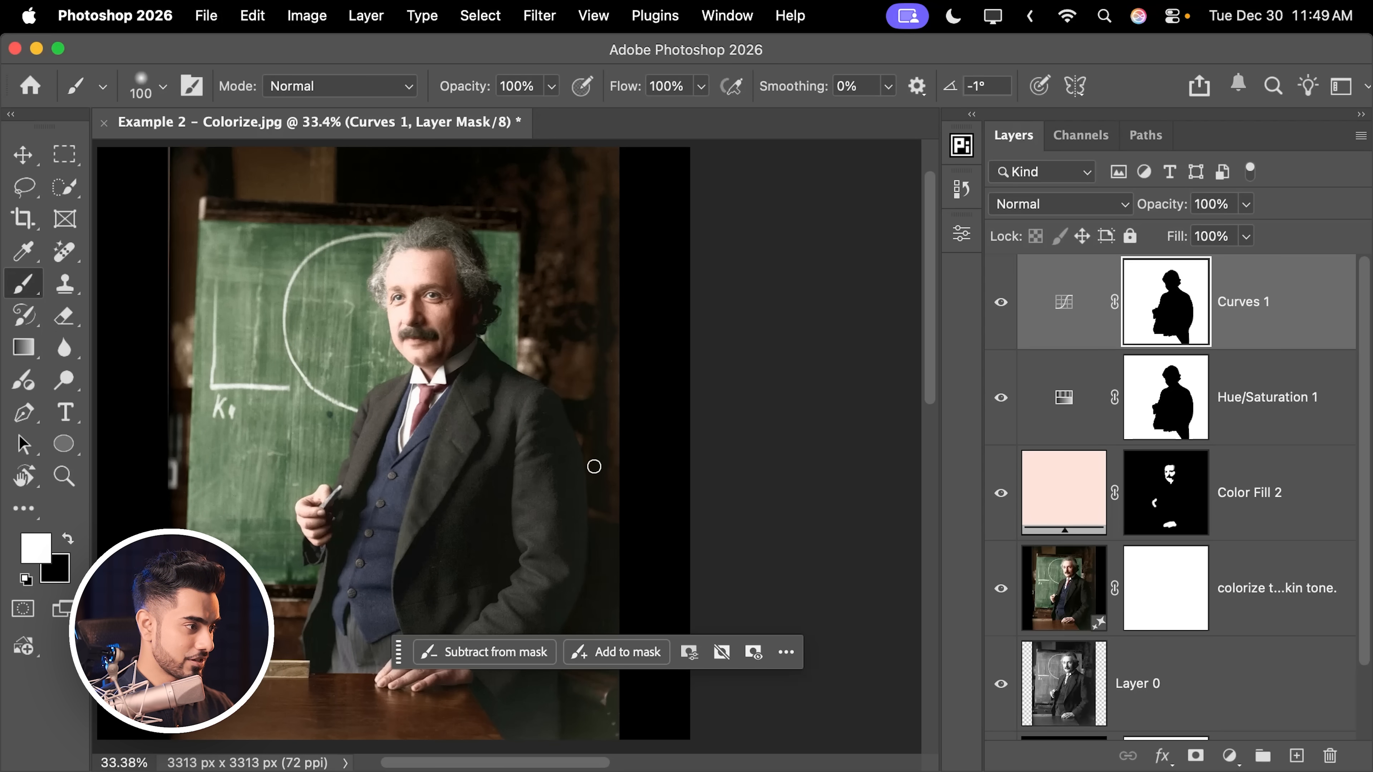
drag(594, 466, 677, 469)
drag(531, 475, 534, 352)
key(bracketright)
key(bracketright)
key(bracketleft)
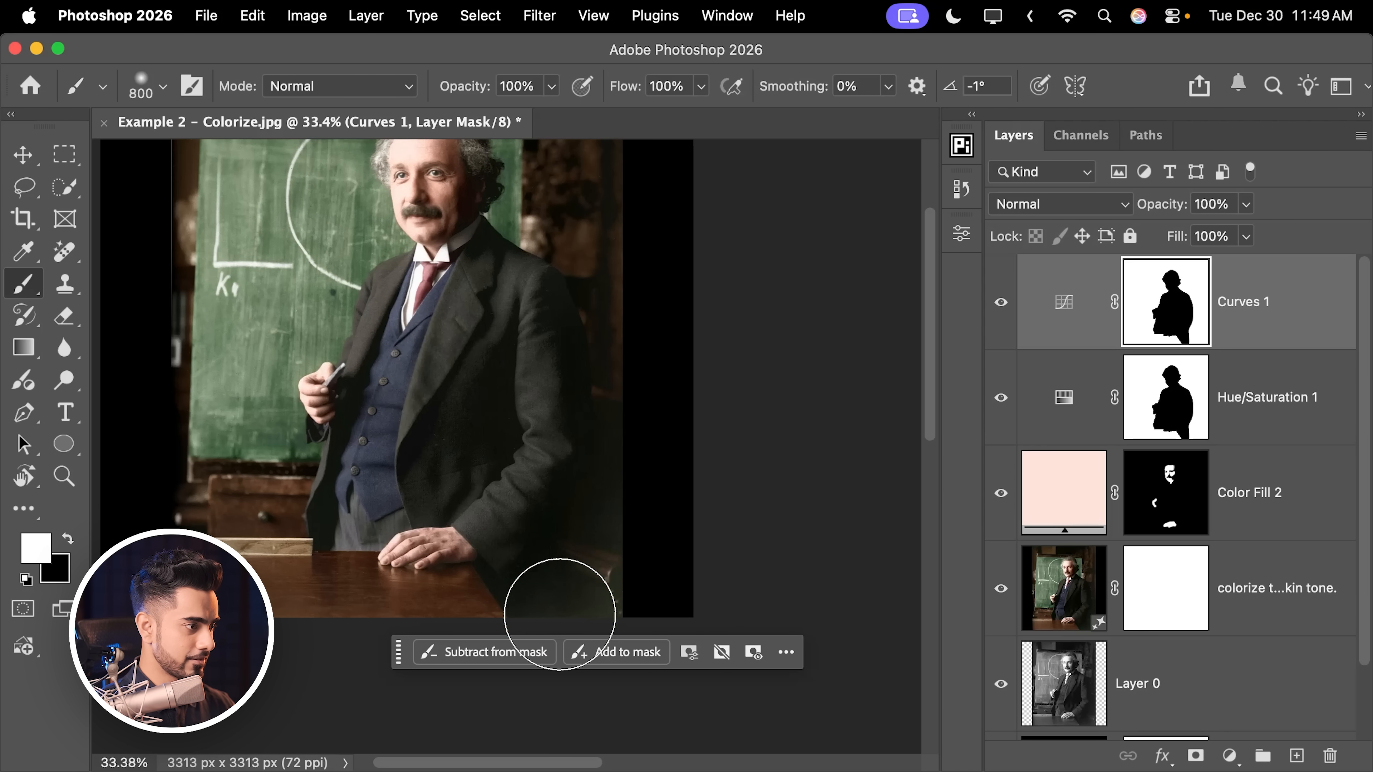
mouse_move(559, 615)
mouse_down()
mouse_move(634, 343)
mouse_move(638, 362)
mouse_up()
key(super+0)
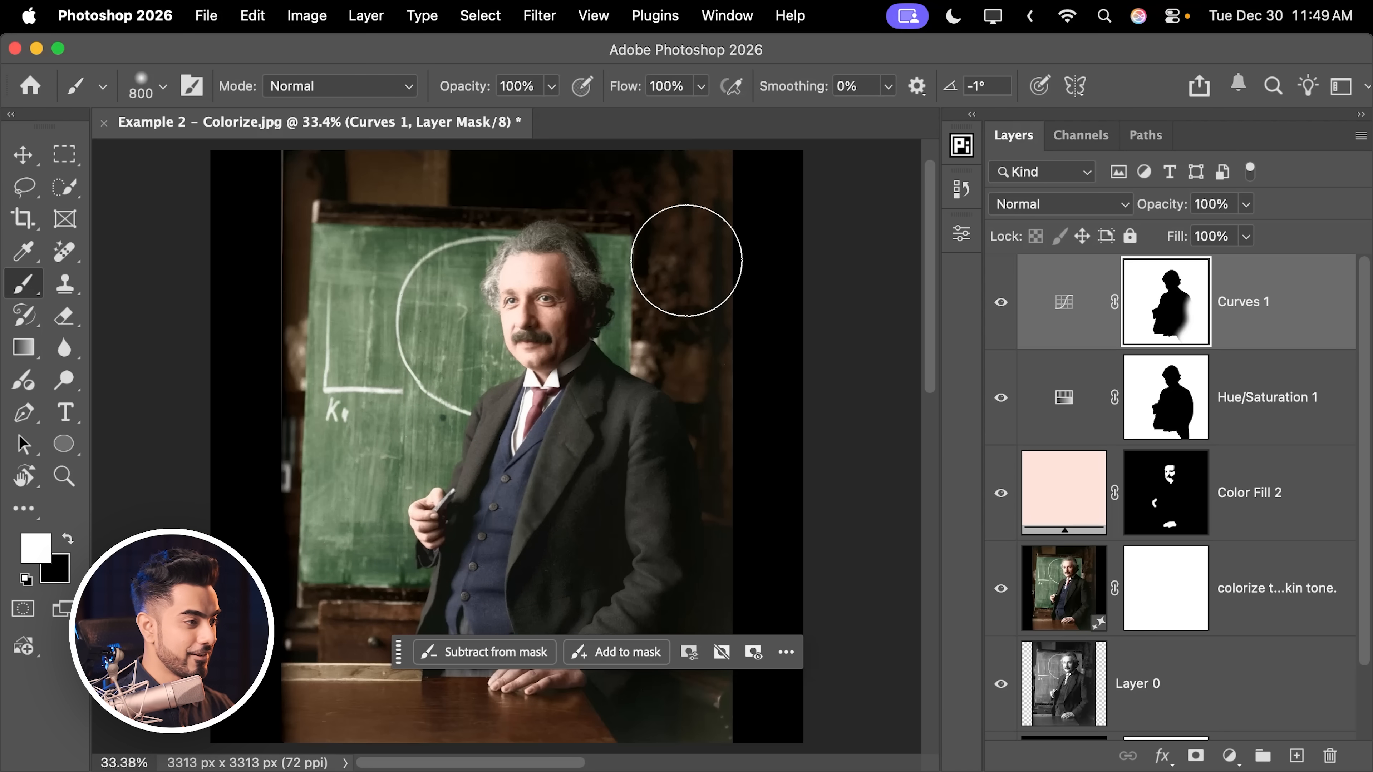